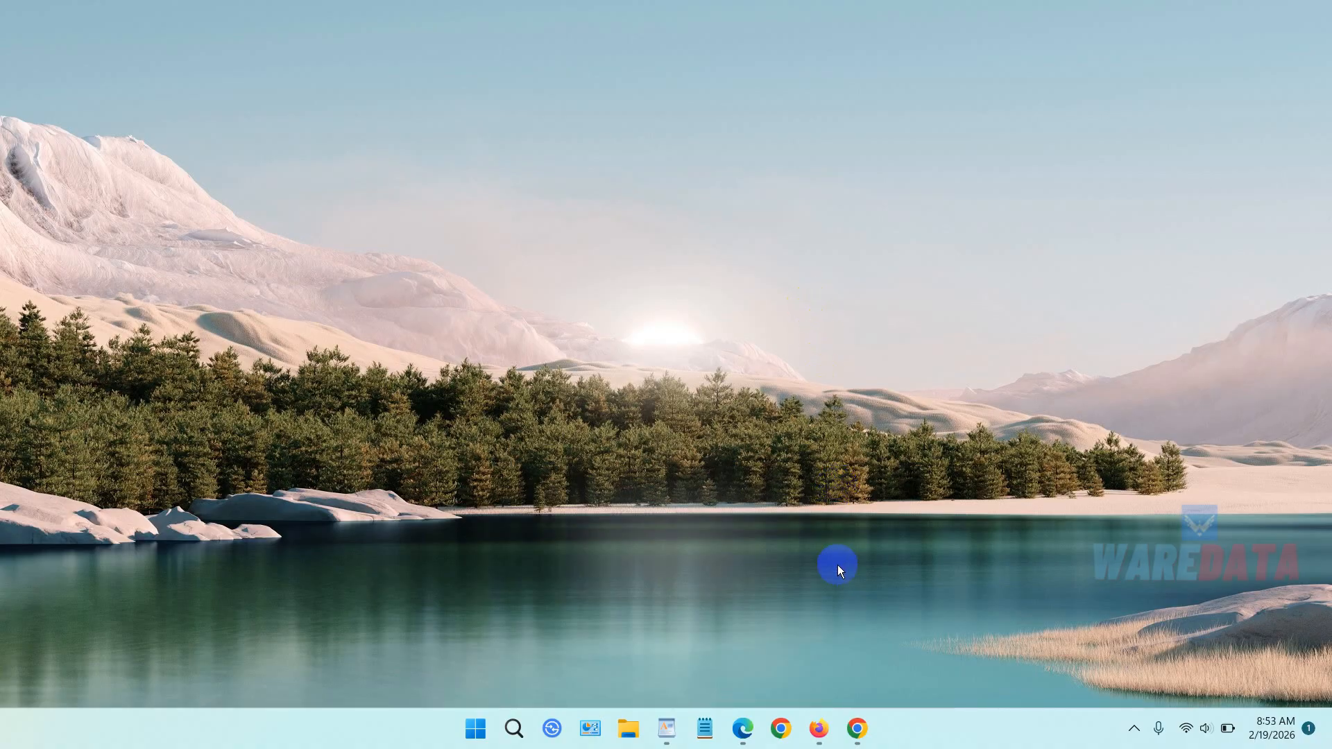
# Open the WP Headers and Footers settings page from the WordPress Plugins area.
pyautogui.click(863, 716)
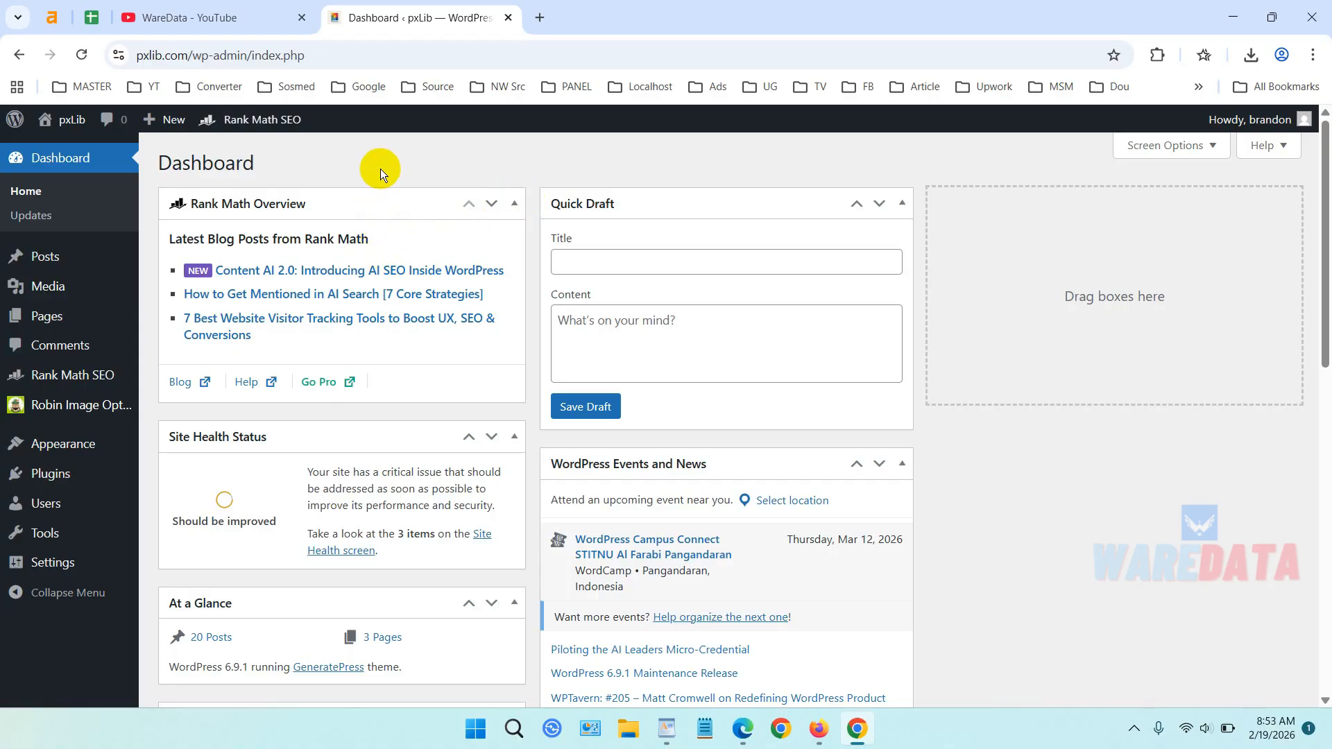
pyautogui.click(85, 480)
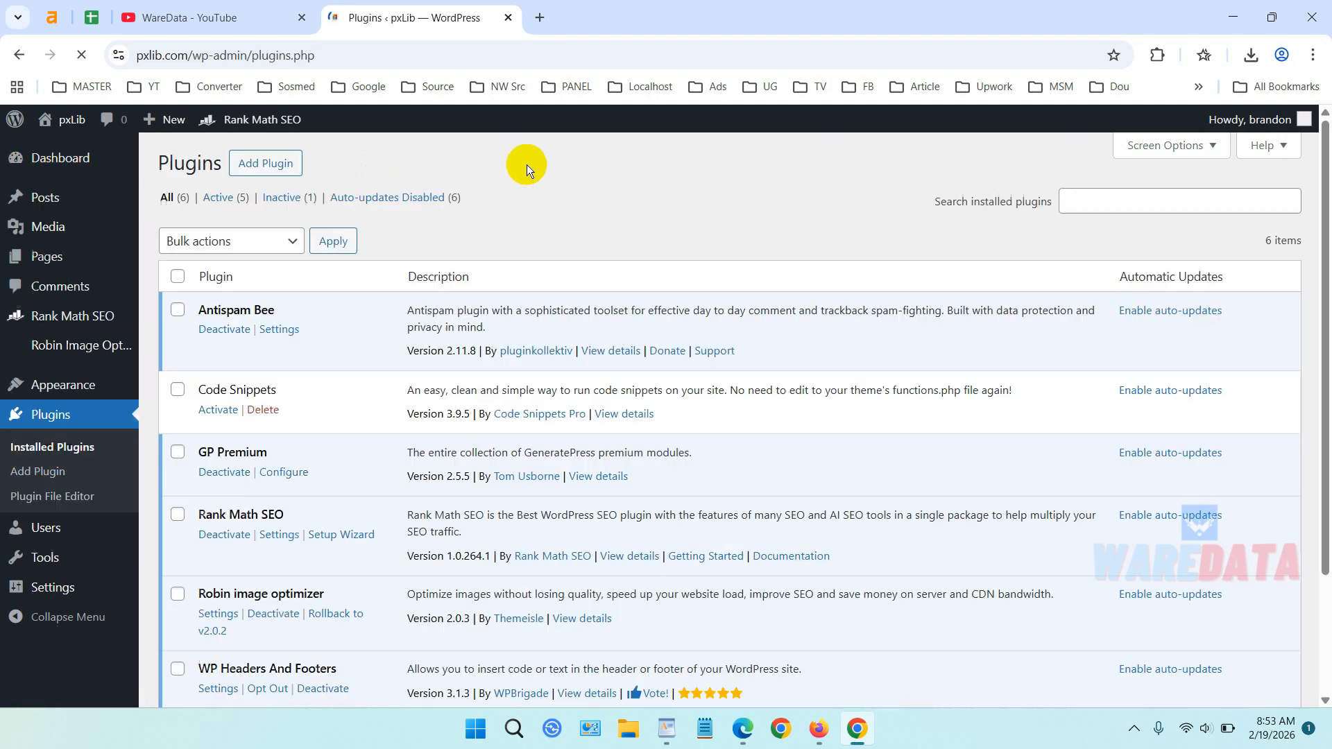
pyautogui.scroll(-3, 518, 261)
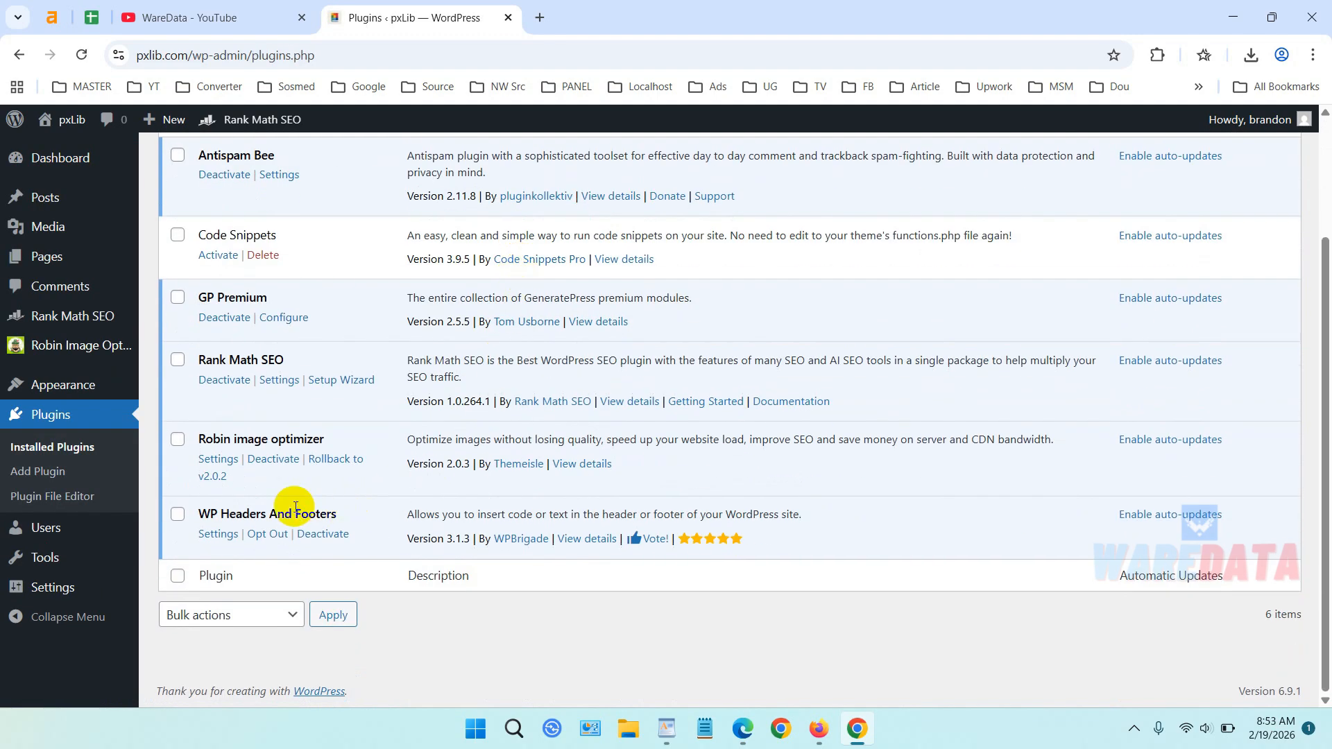
pyautogui.moveTo(347, 514); pyautogui.dragTo(201, 515)
pyautogui.moveTo(89, 594)
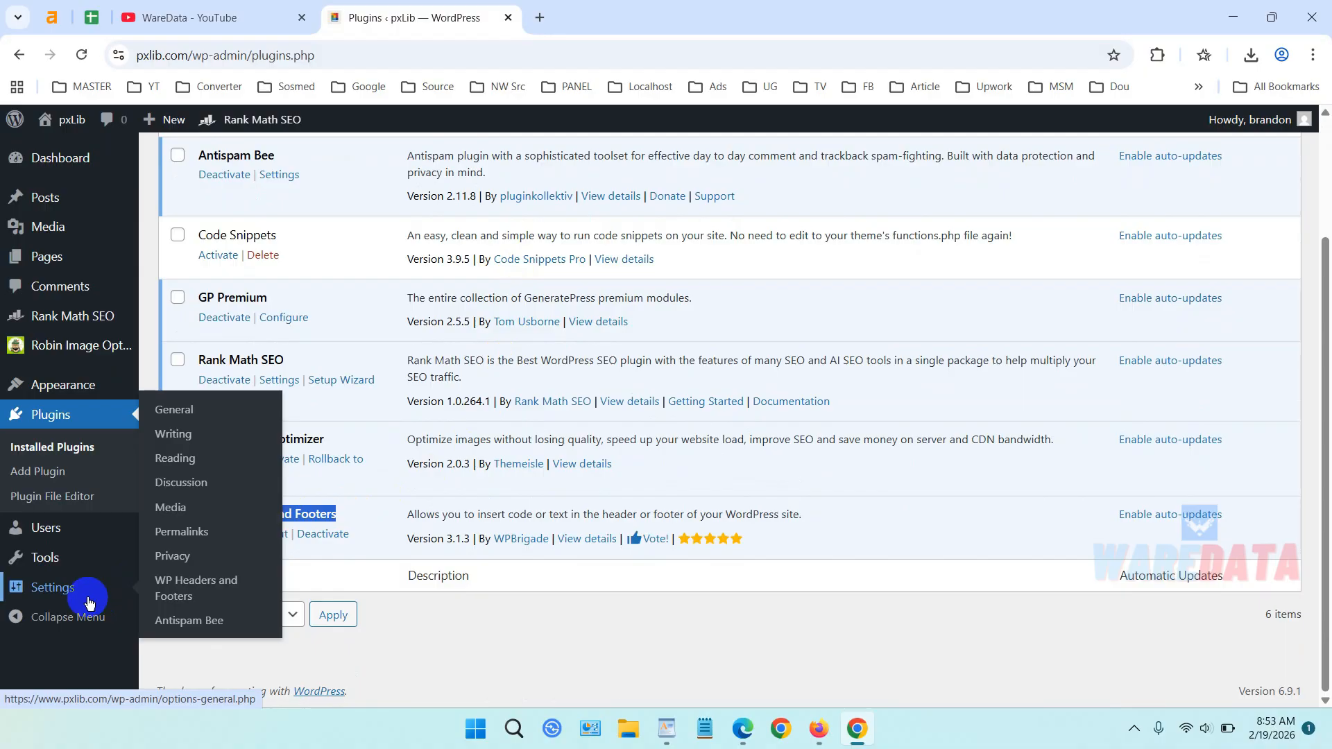
pyautogui.click(210, 591)
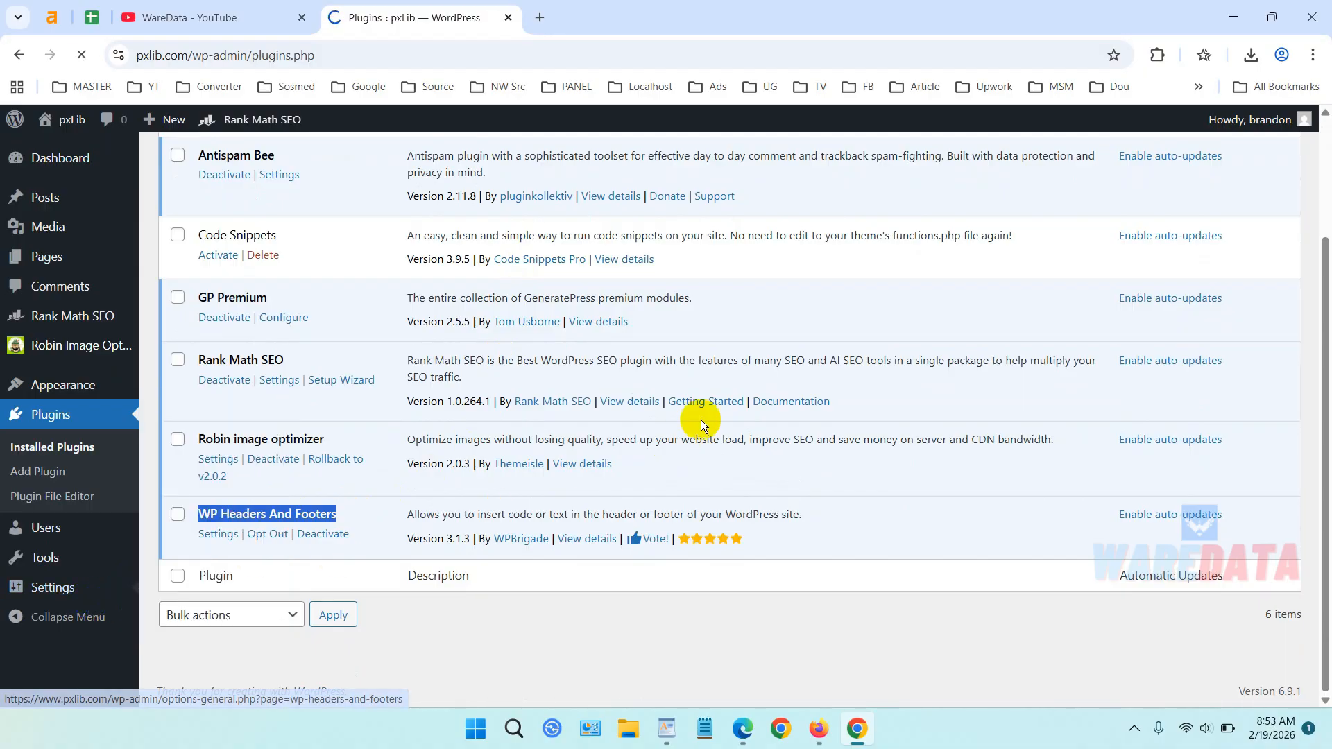
# Review the existing header and body script boxes, then open a new browser tab.
pyautogui.scroll(-10, 750, 417)
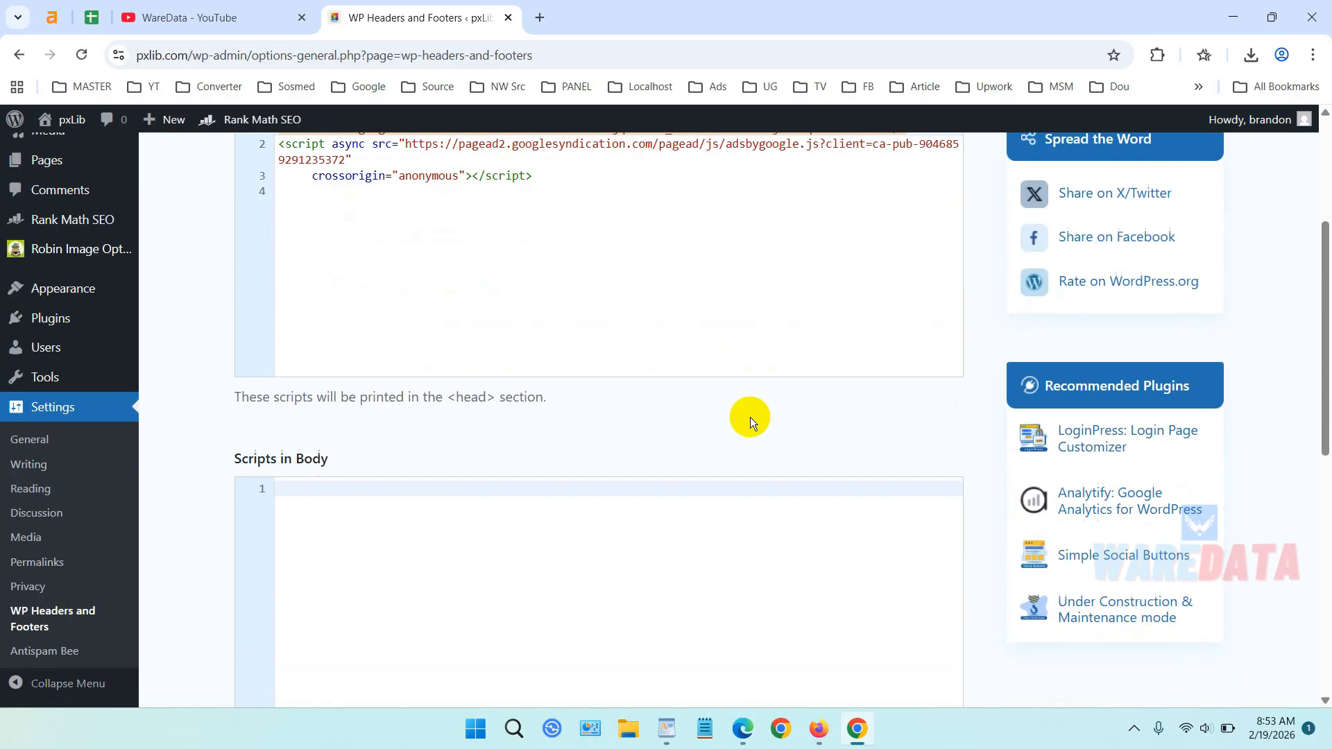
pyautogui.scroll(6, 750, 417)
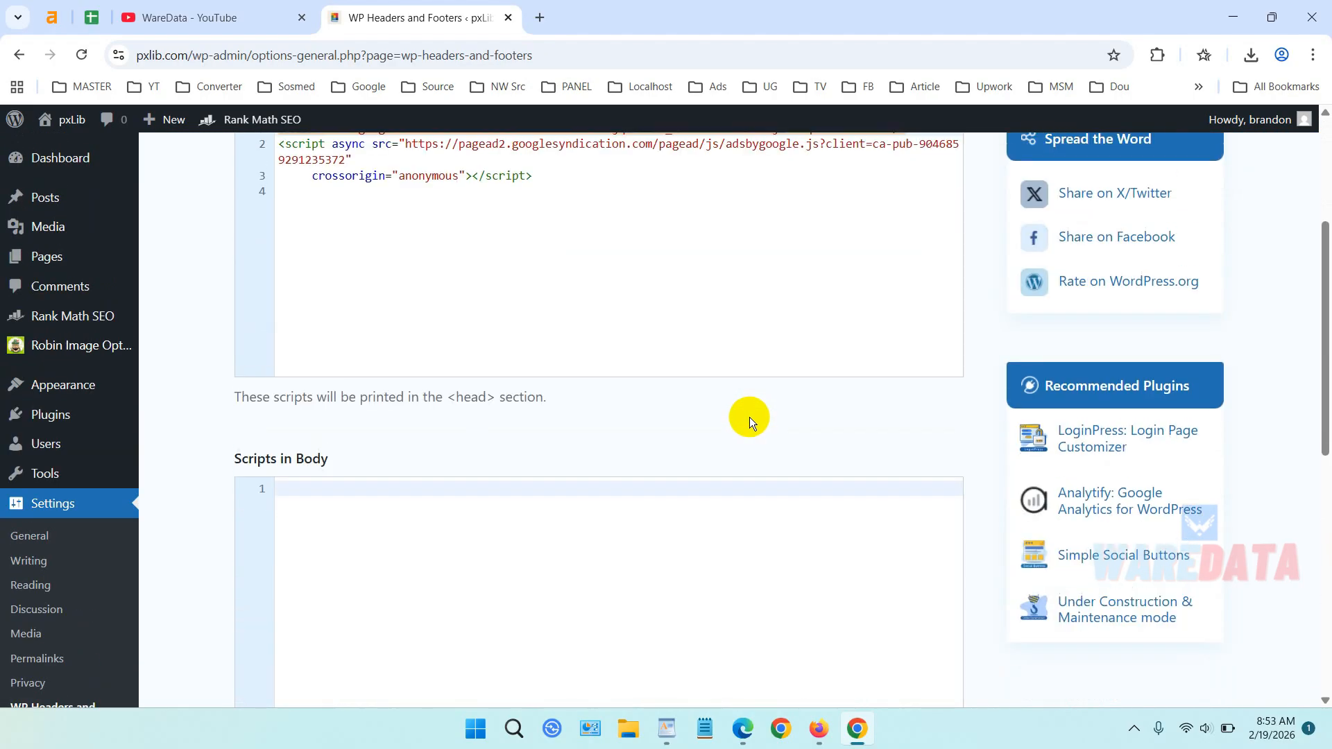
pyautogui.scroll(-2, 668, 341)
pyautogui.scroll(1, 690, 354)
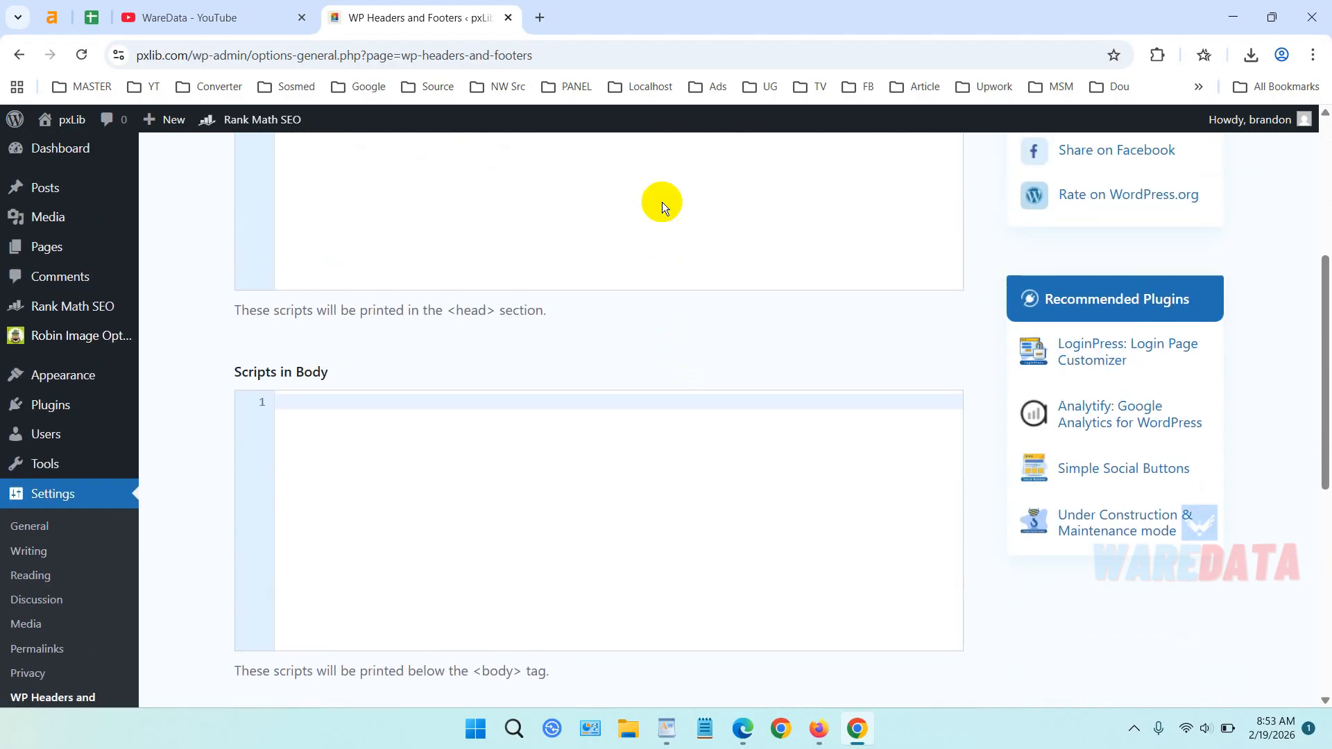
pyautogui.scroll(2, 651, 197)
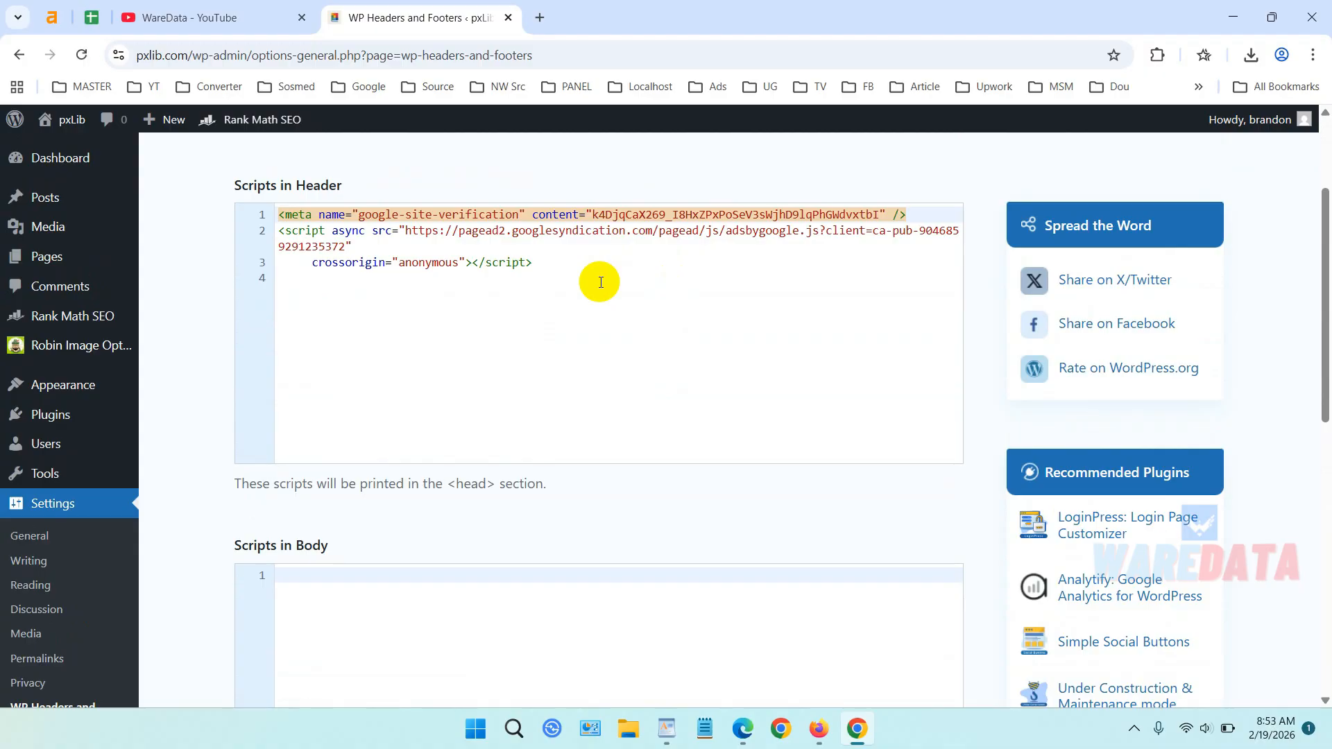
pyautogui.scroll(-5, 599, 282)
pyautogui.scroll(3, 599, 282)
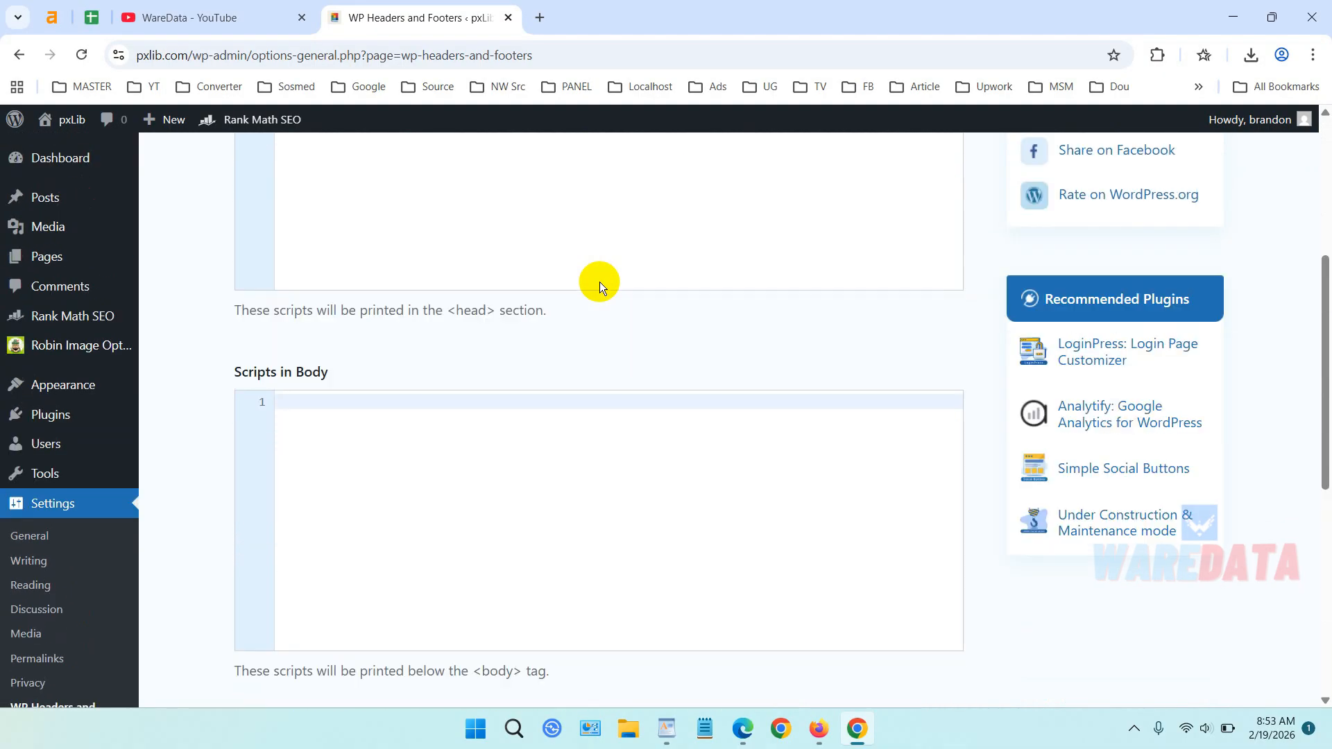
pyautogui.click(541, 19)
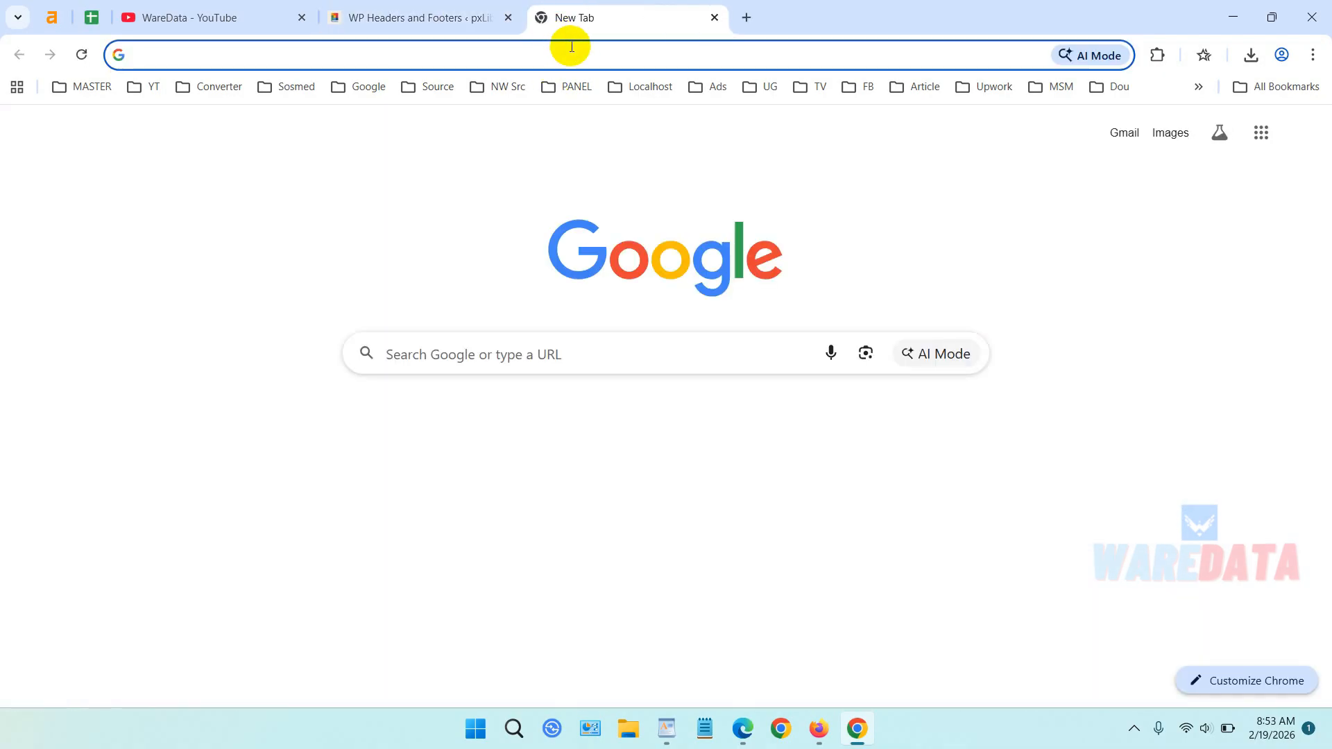
# Load analytics.google.com in the new tab from the 'anal' address-bar suggestion.
pyautogui.write('googe')
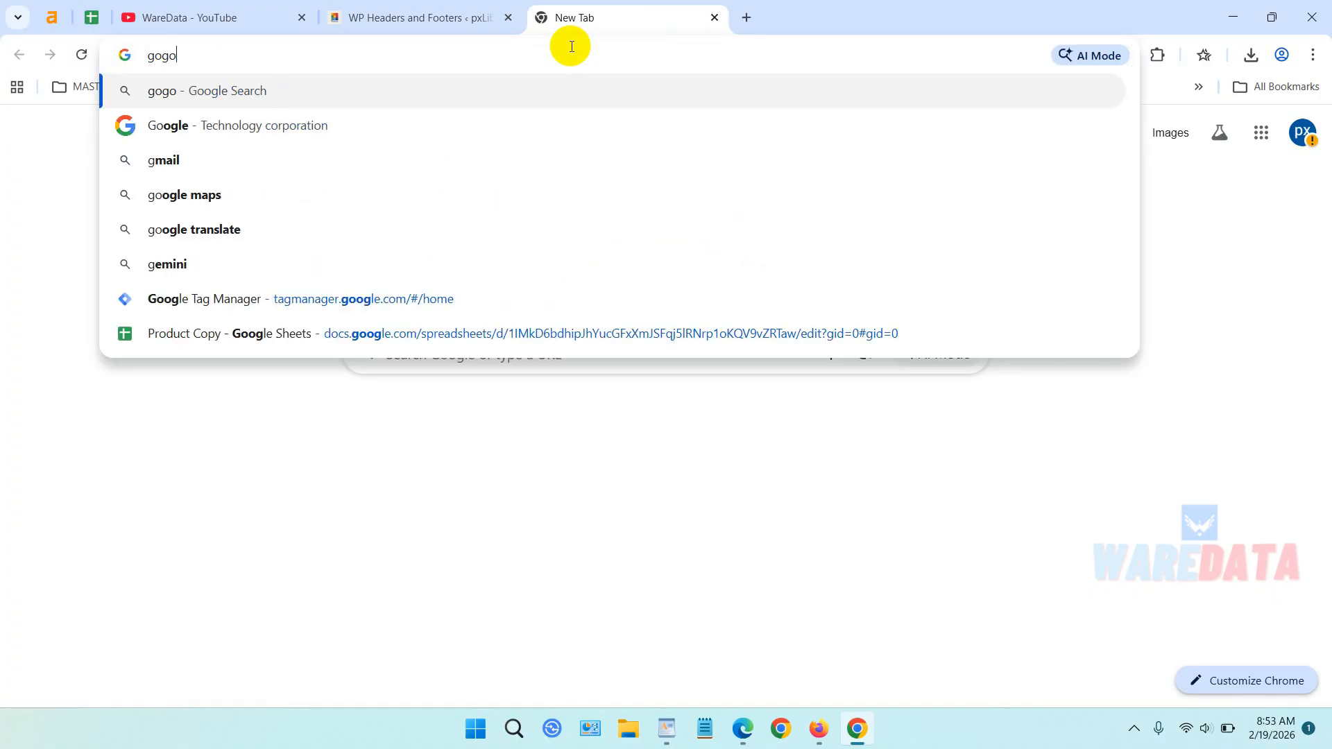
pyautogui.press('BackSpace')
pyautogui.press('BackSpace')
pyautogui.press('BackSpace')
pyautogui.press('BackSpace')
pyautogui.press('BackSpace')
pyautogui.press('Escape')
pyautogui.write('anal')
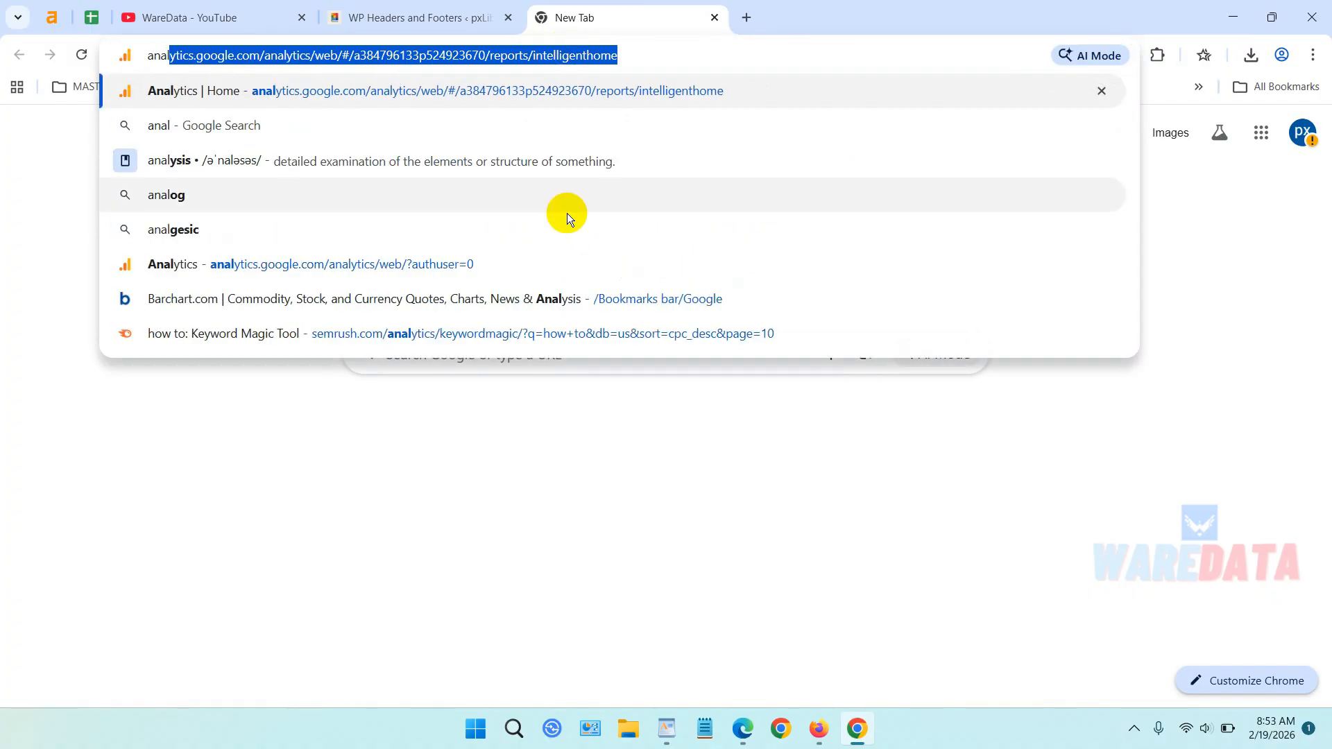
pyautogui.click(570, 273)
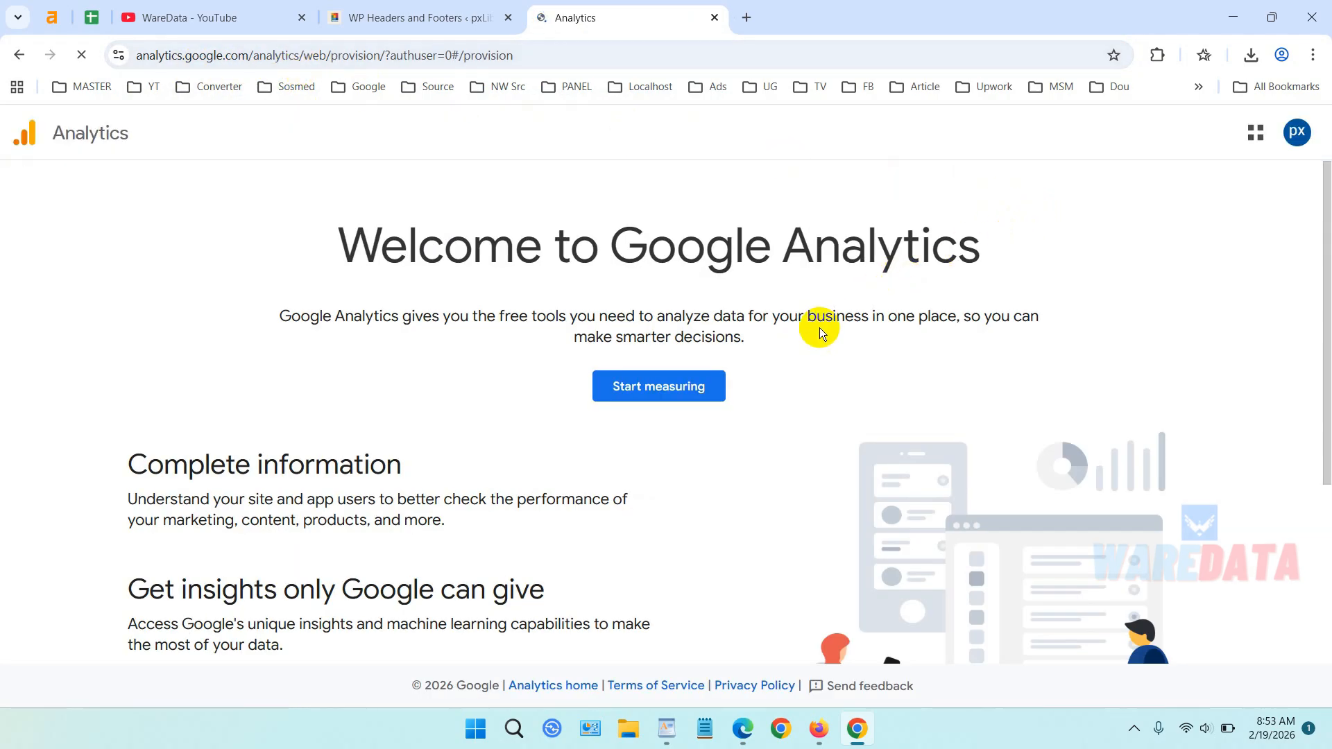
# Start measuring with a new account named pxLib, leaving Google products sharing unchecked.
pyautogui.click(680, 393)
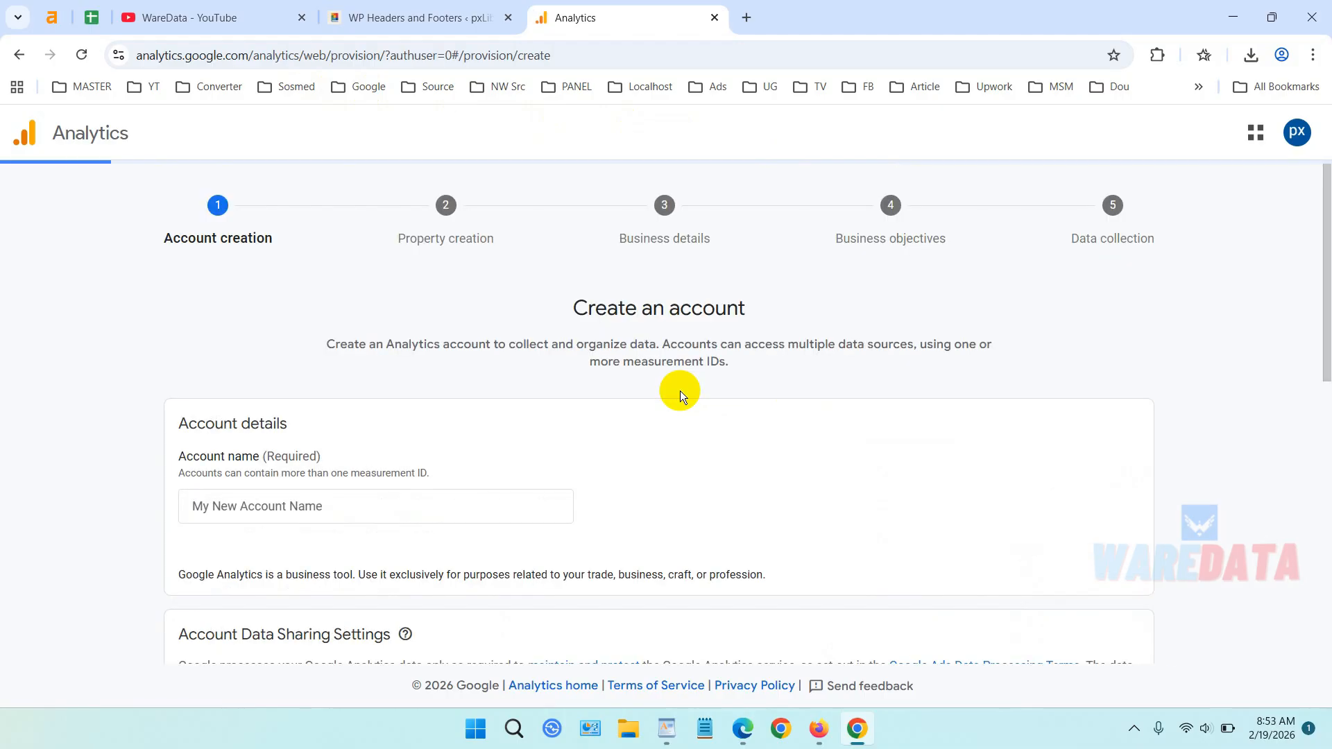
pyautogui.scroll(-2, 701, 365)
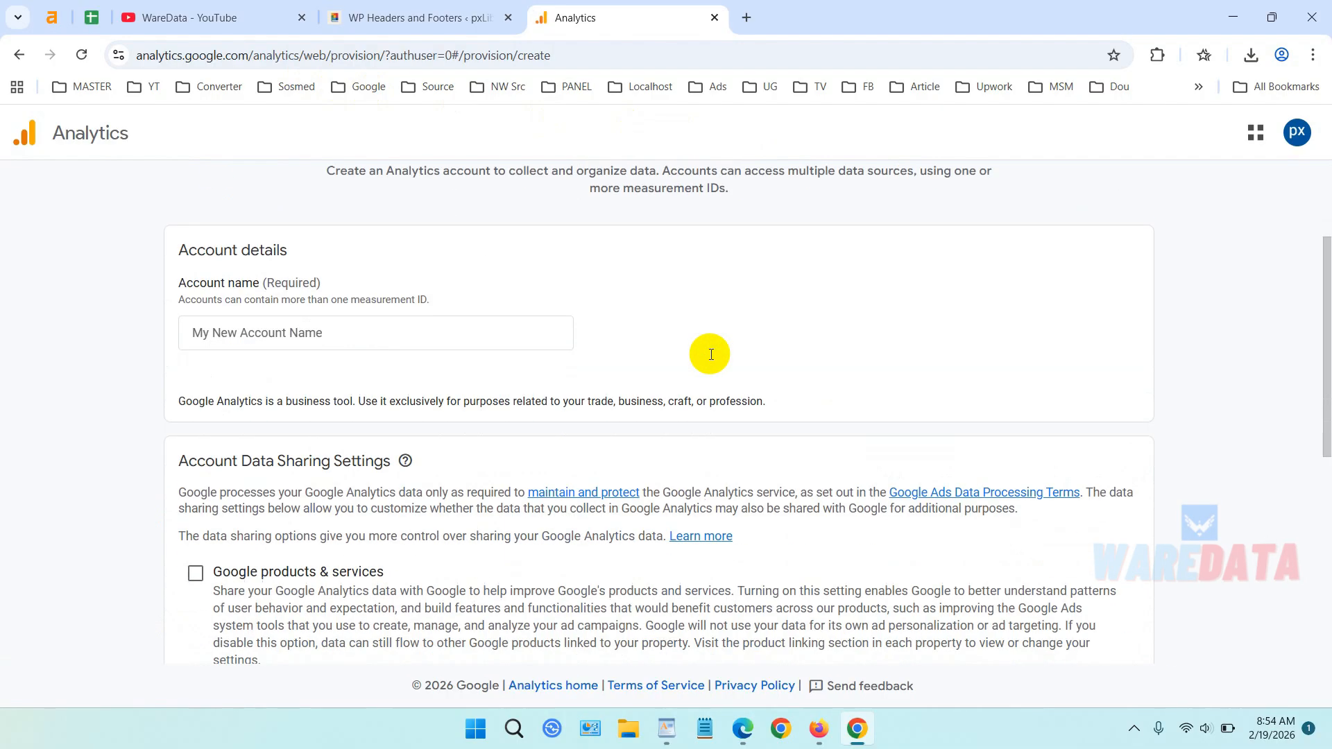
pyautogui.click(480, 320)
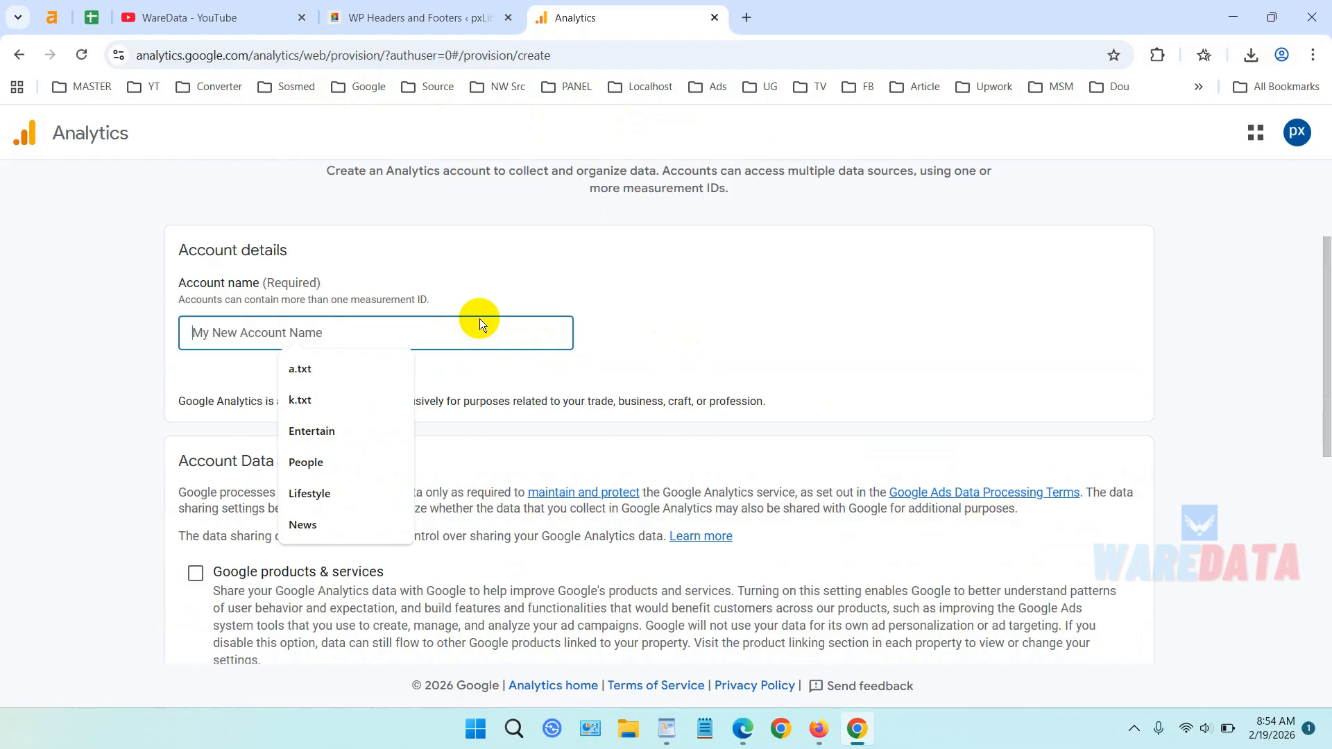
pyautogui.write('pxLib')
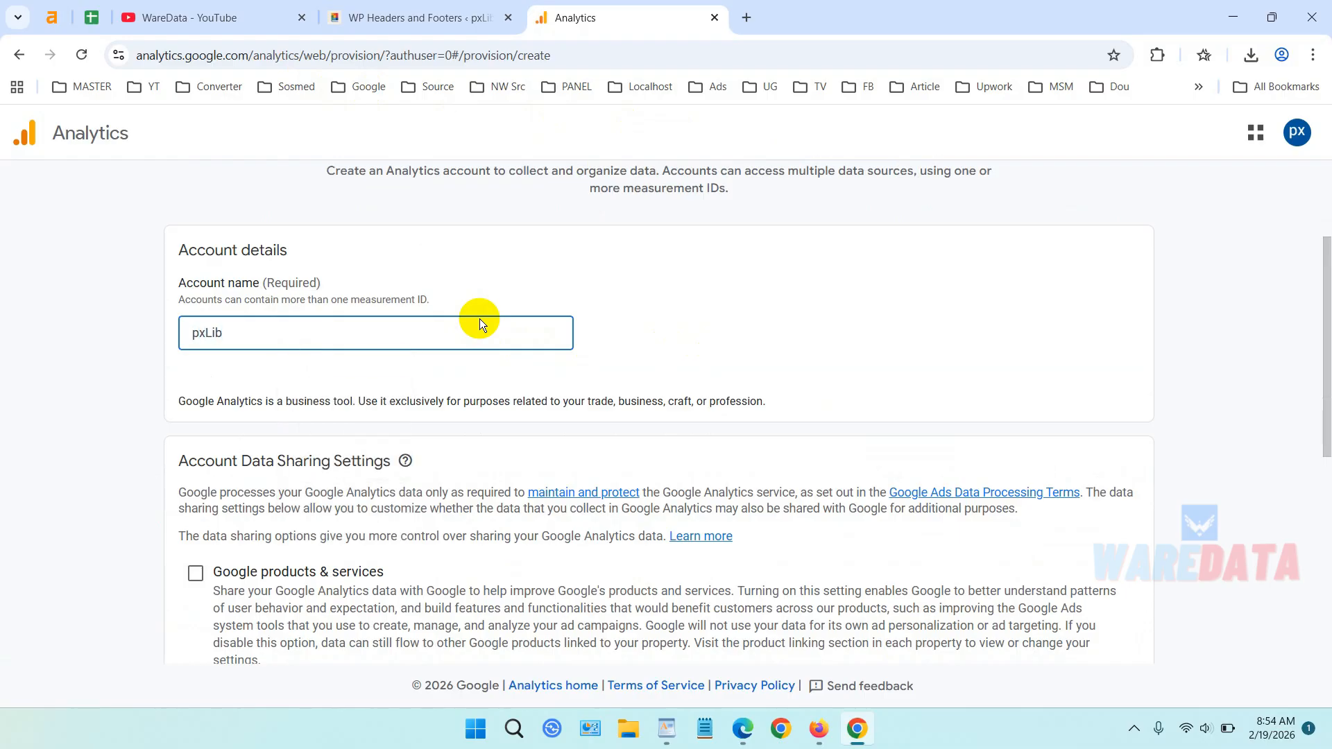
pyautogui.scroll(-5, 480, 319)
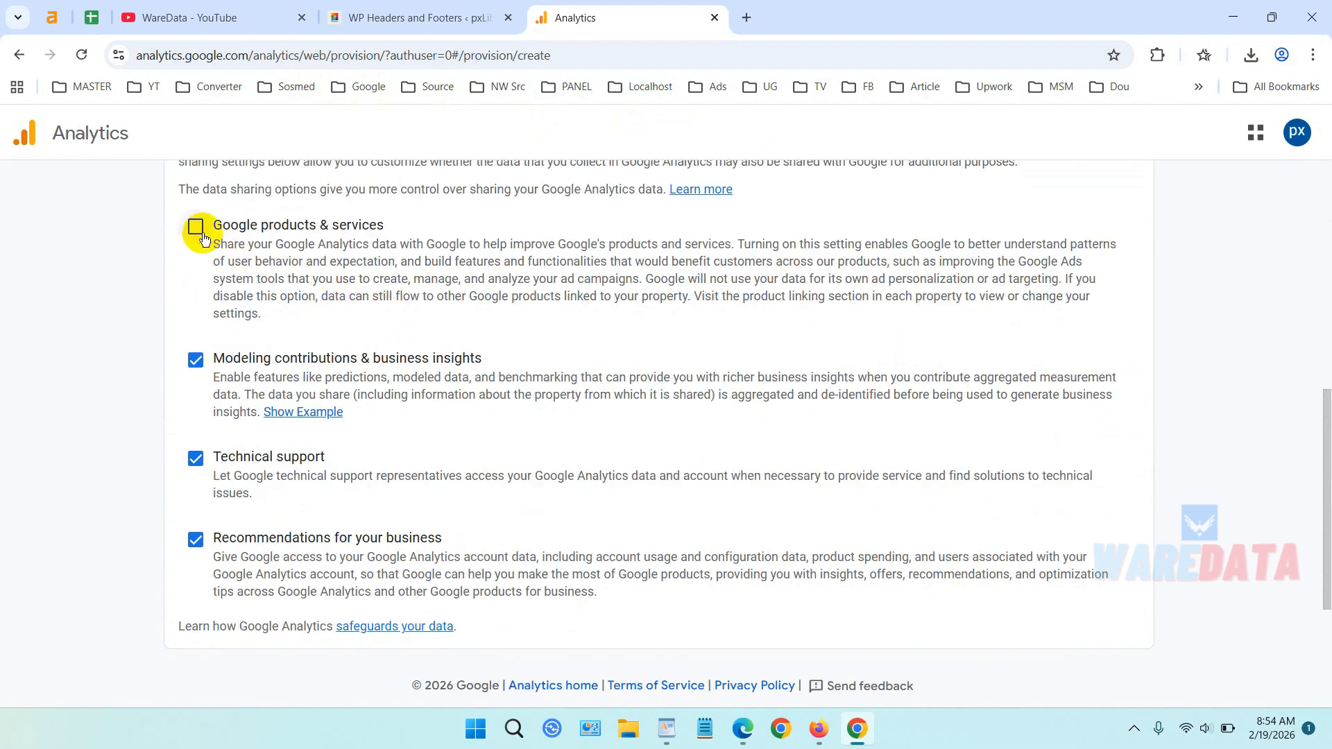
pyautogui.scroll(-2, 388, 291)
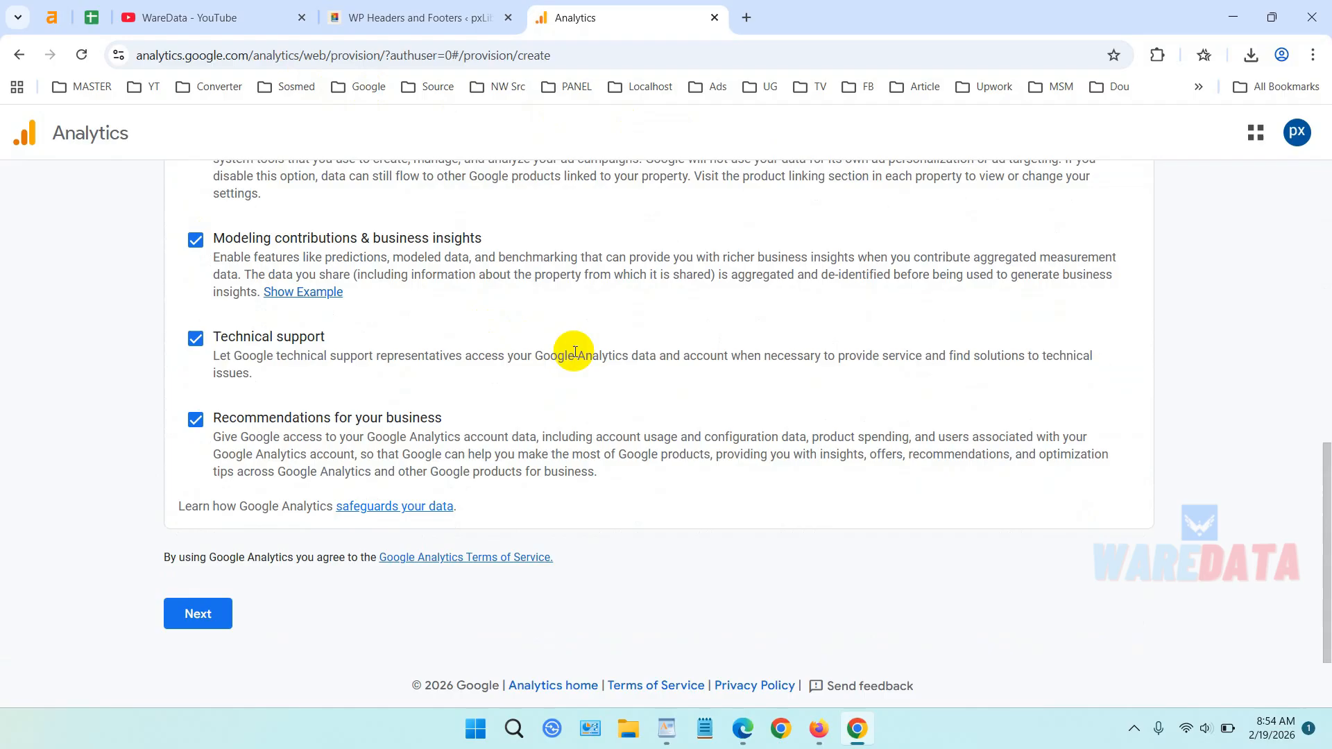
pyautogui.click(219, 614)
pyautogui.scroll(-2, 690, 368)
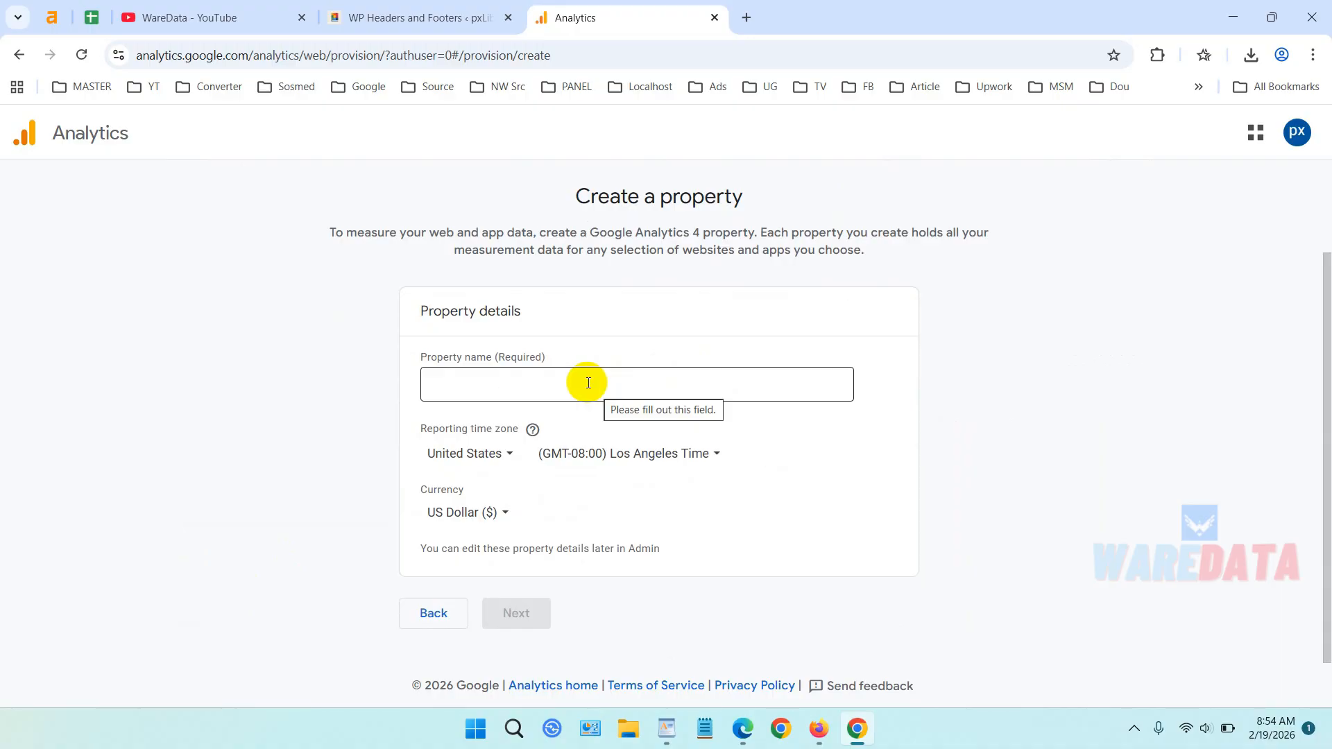
# Copy the domain pxlib.com from the WordPress tab's address bar.
pyautogui.click(386, 14)
pyautogui.click(177, 55)
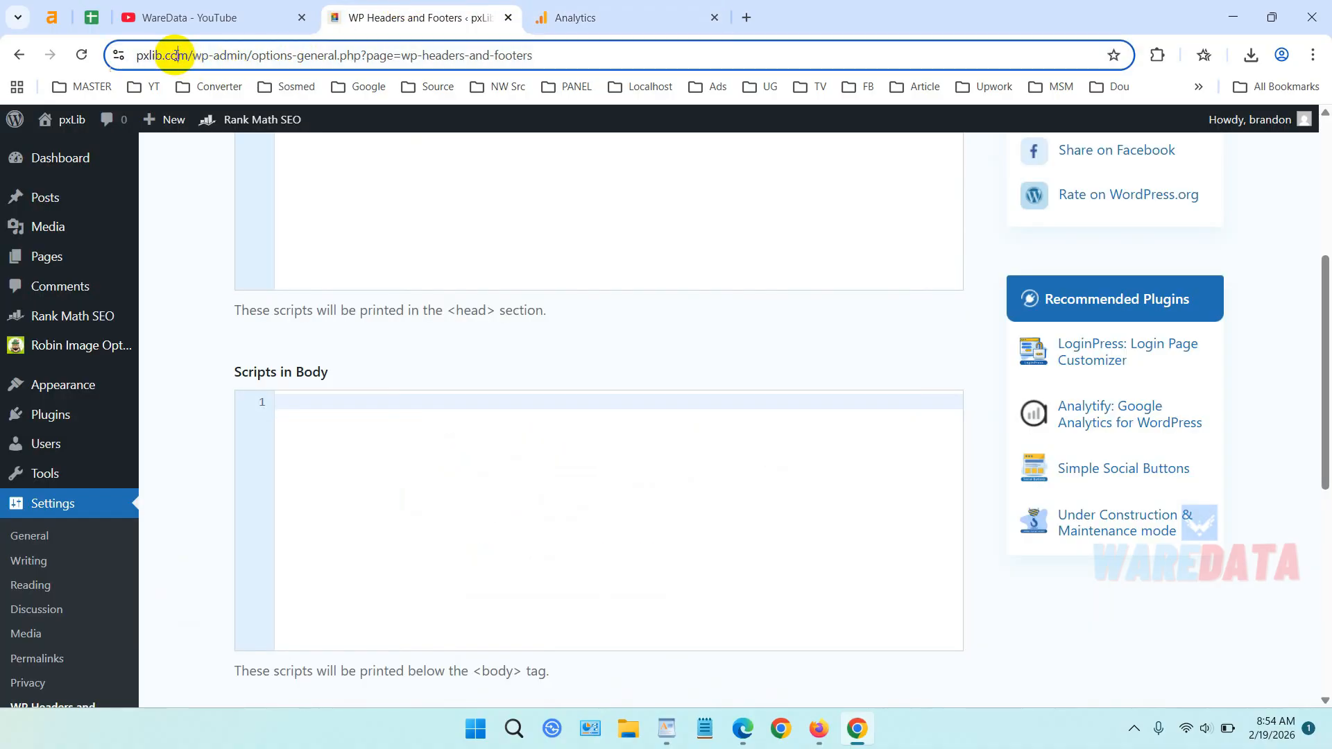
pyautogui.click(200, 54)
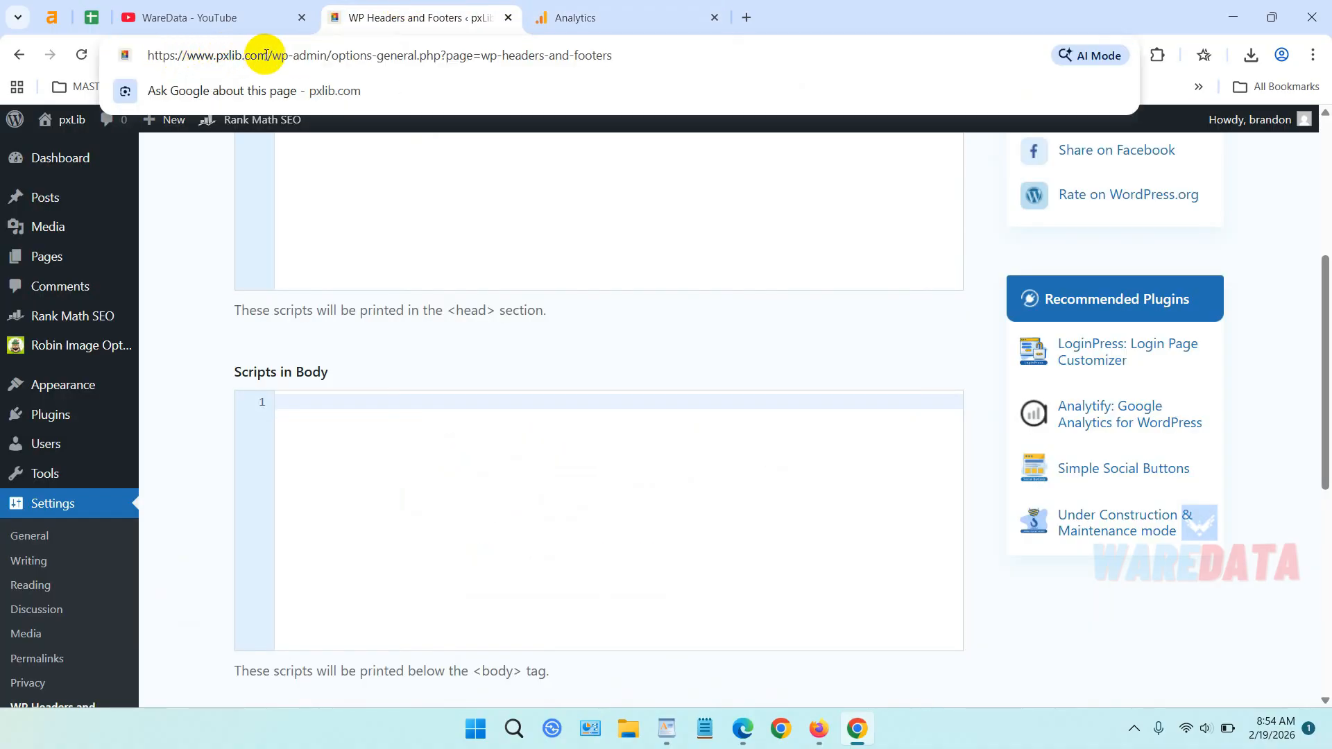
pyautogui.moveTo(267, 54); pyautogui.dragTo(217, 55)
pyautogui.rightClick(236, 61)
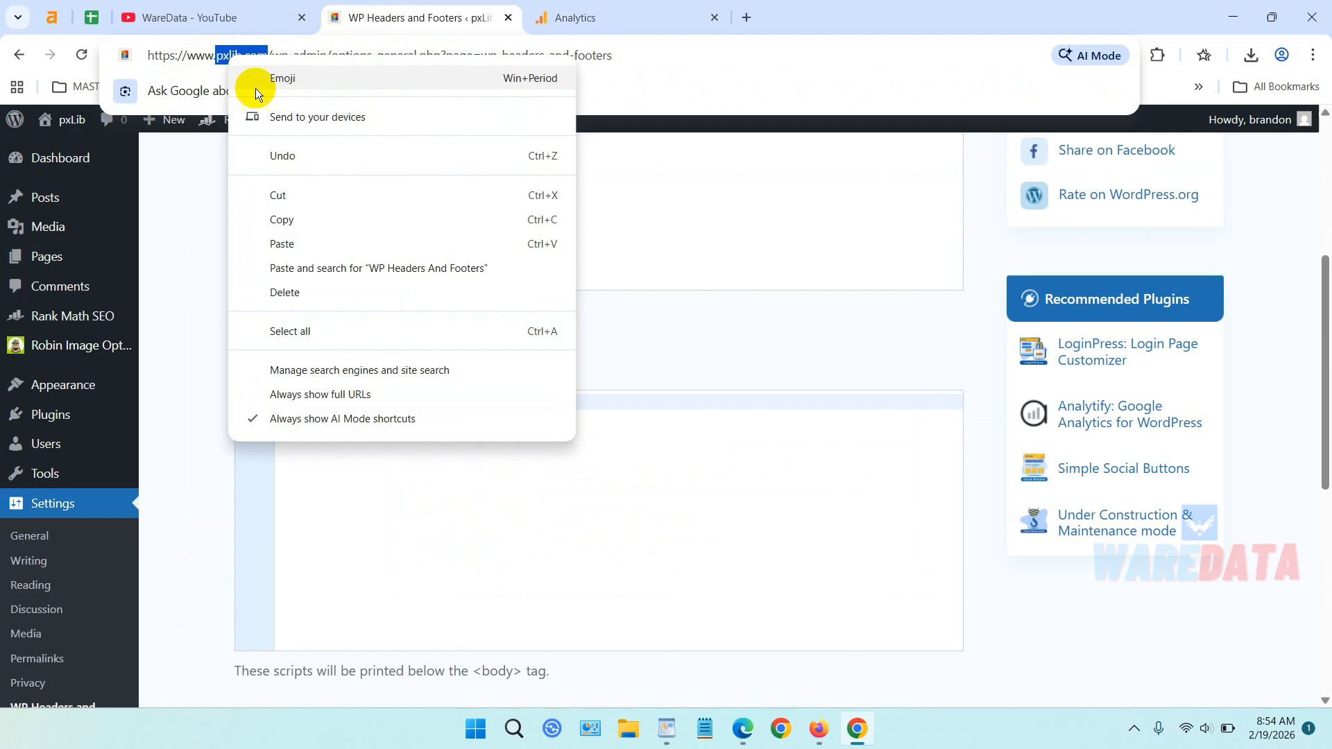
pyautogui.click(323, 219)
# Paste pxlib.com as the Analytics property name and continue.
pyautogui.click(594, 14)
pyautogui.click(526, 388)
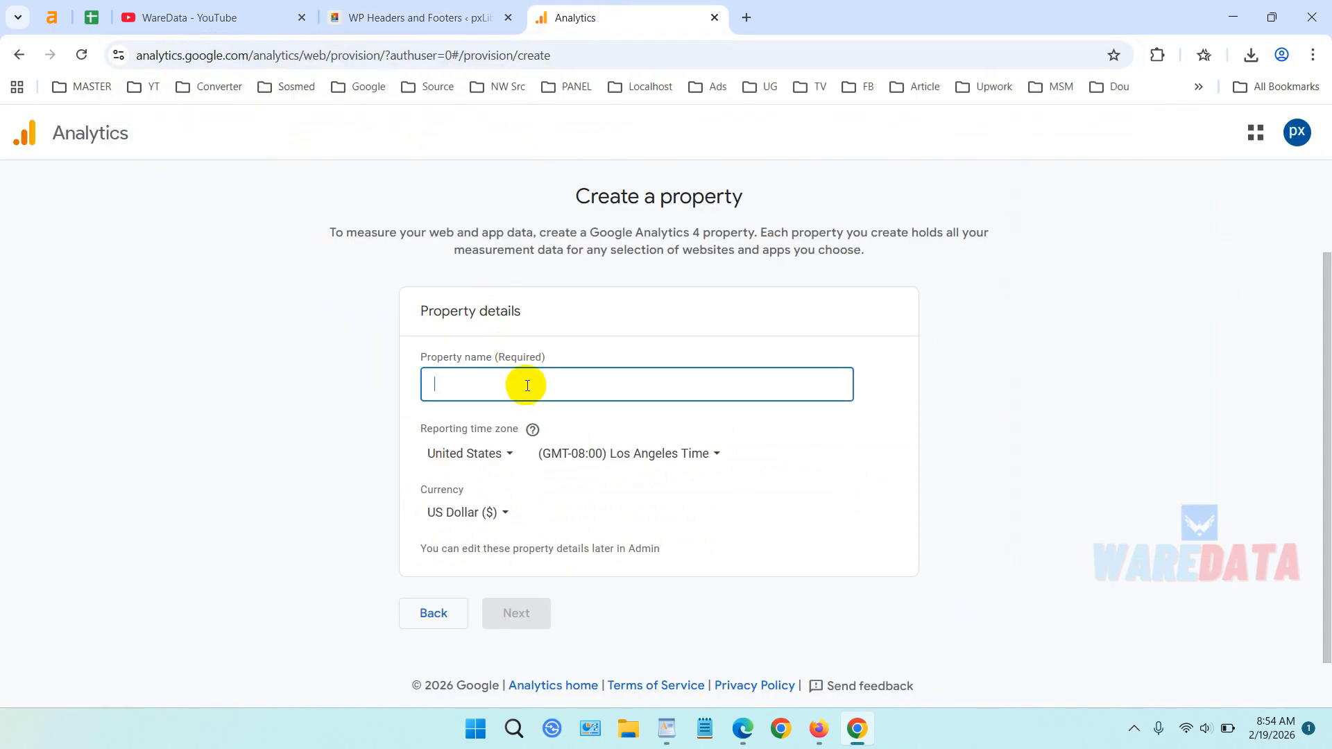
pyautogui.hotkey('ctrl', 'v')
pyautogui.click(527, 613)
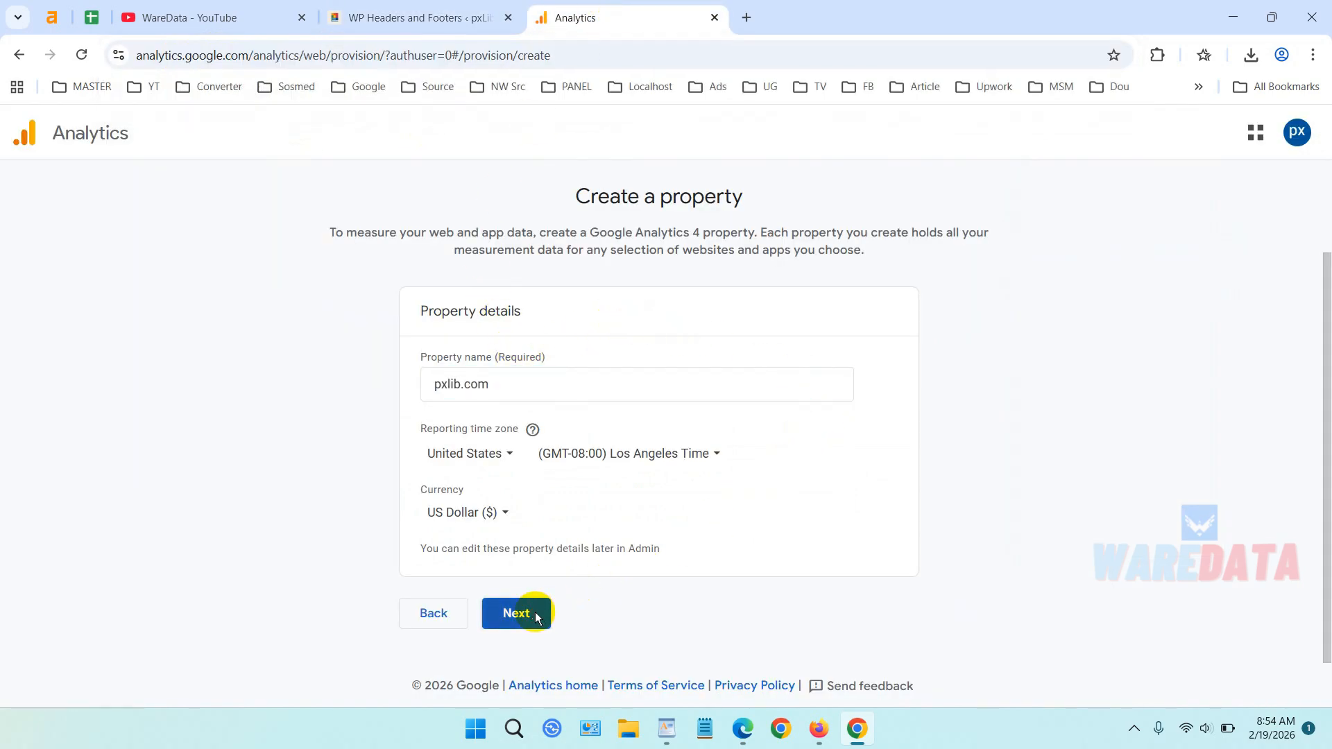
pyautogui.scroll(-2, 828, 408)
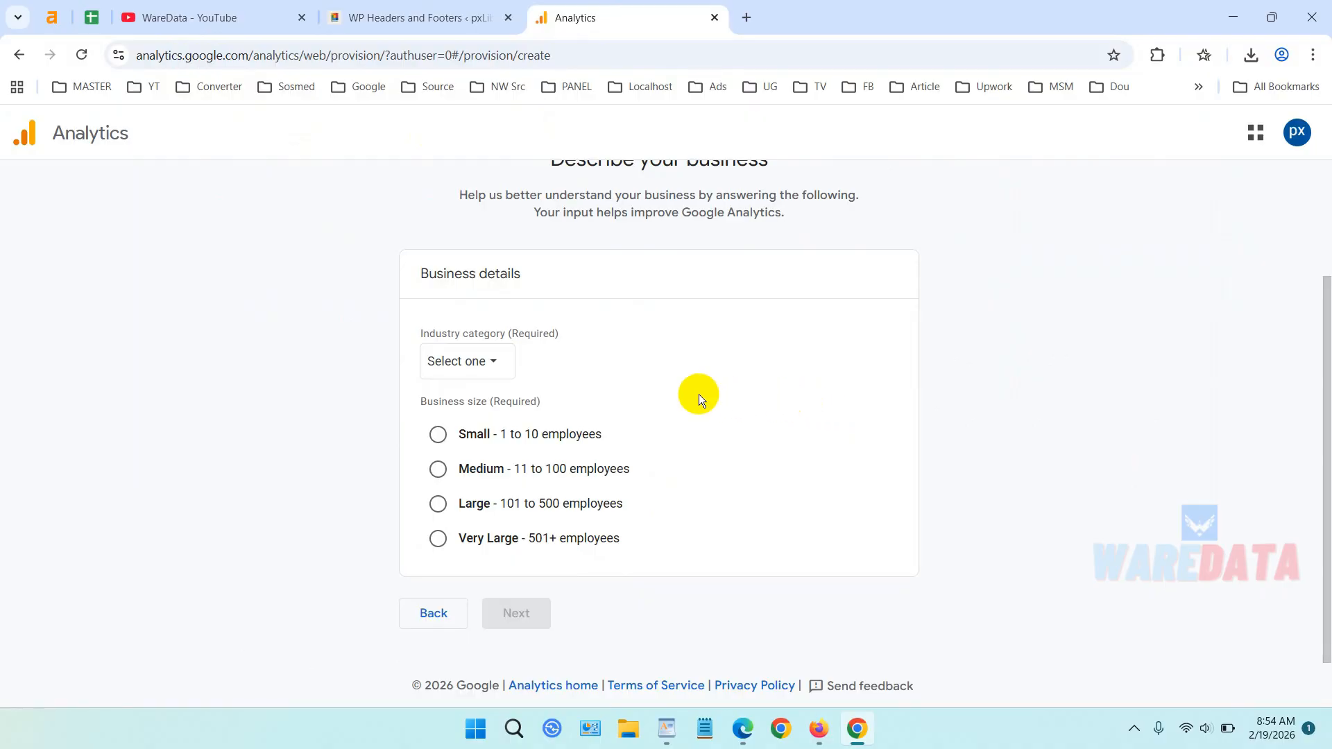
# Set industry to Other Business Activity and size to Small (1 to 10 employees), then continue.
pyautogui.click(499, 361)
pyautogui.scroll(-10, 551, 471)
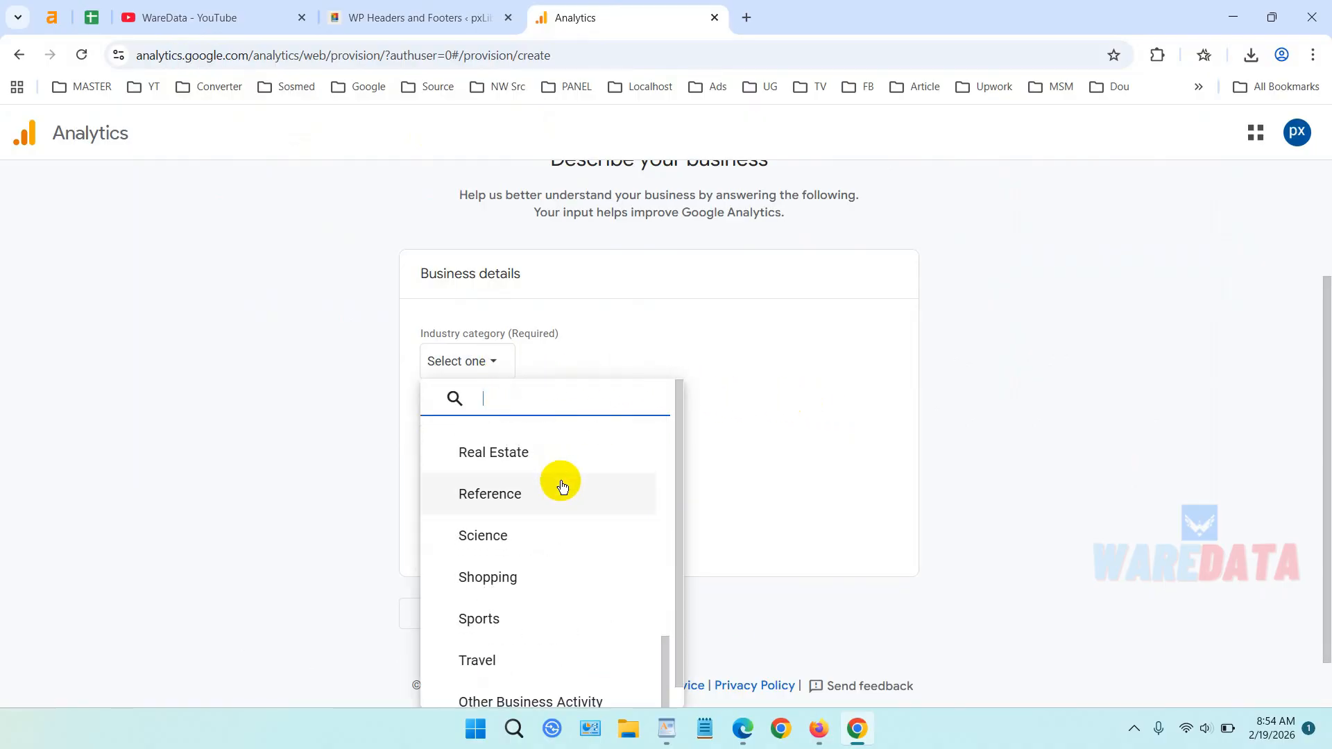
pyautogui.click(559, 679)
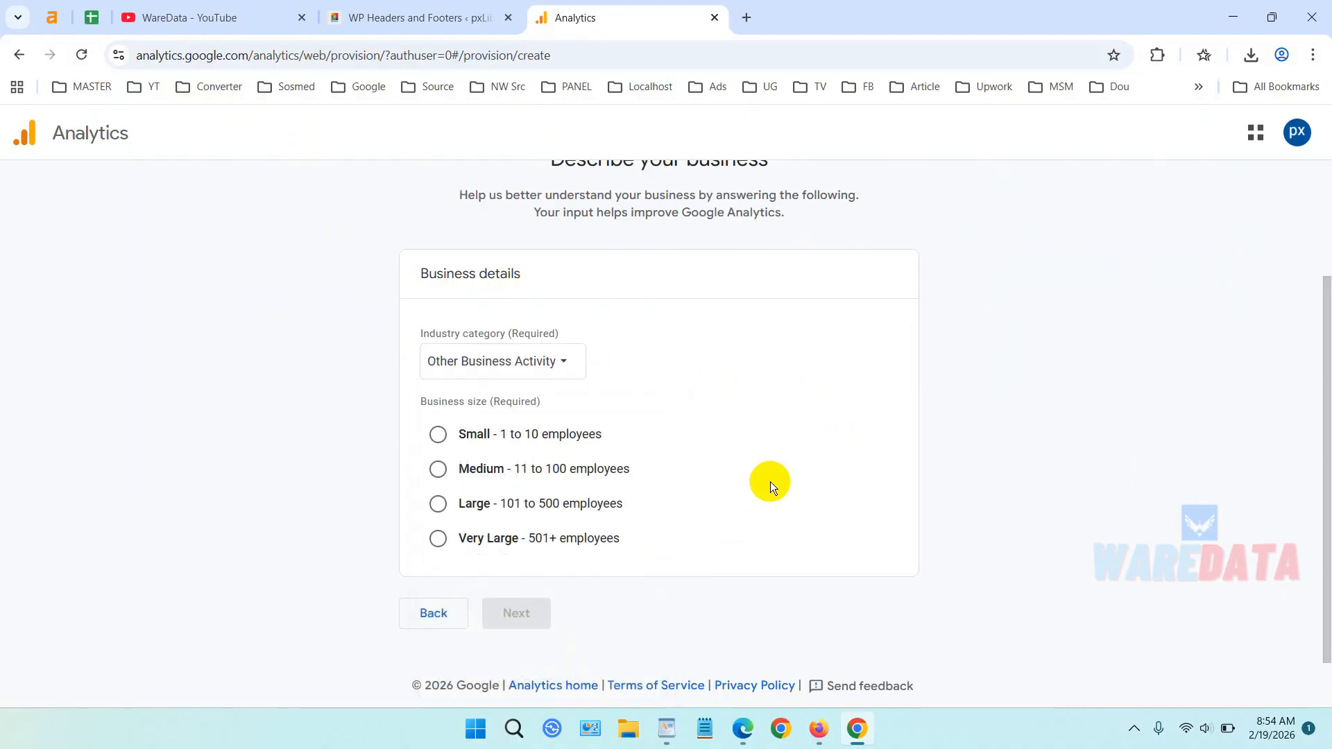
pyautogui.click(438, 434)
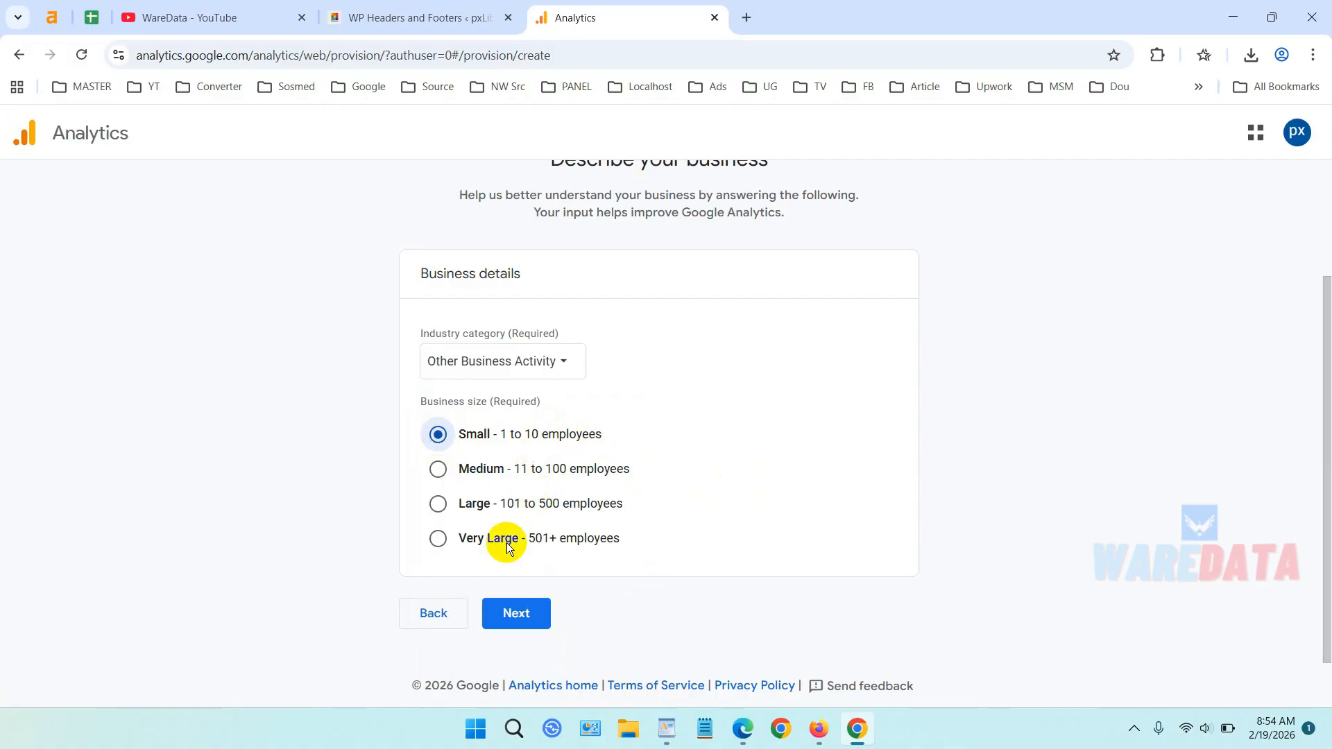
pyautogui.click(522, 614)
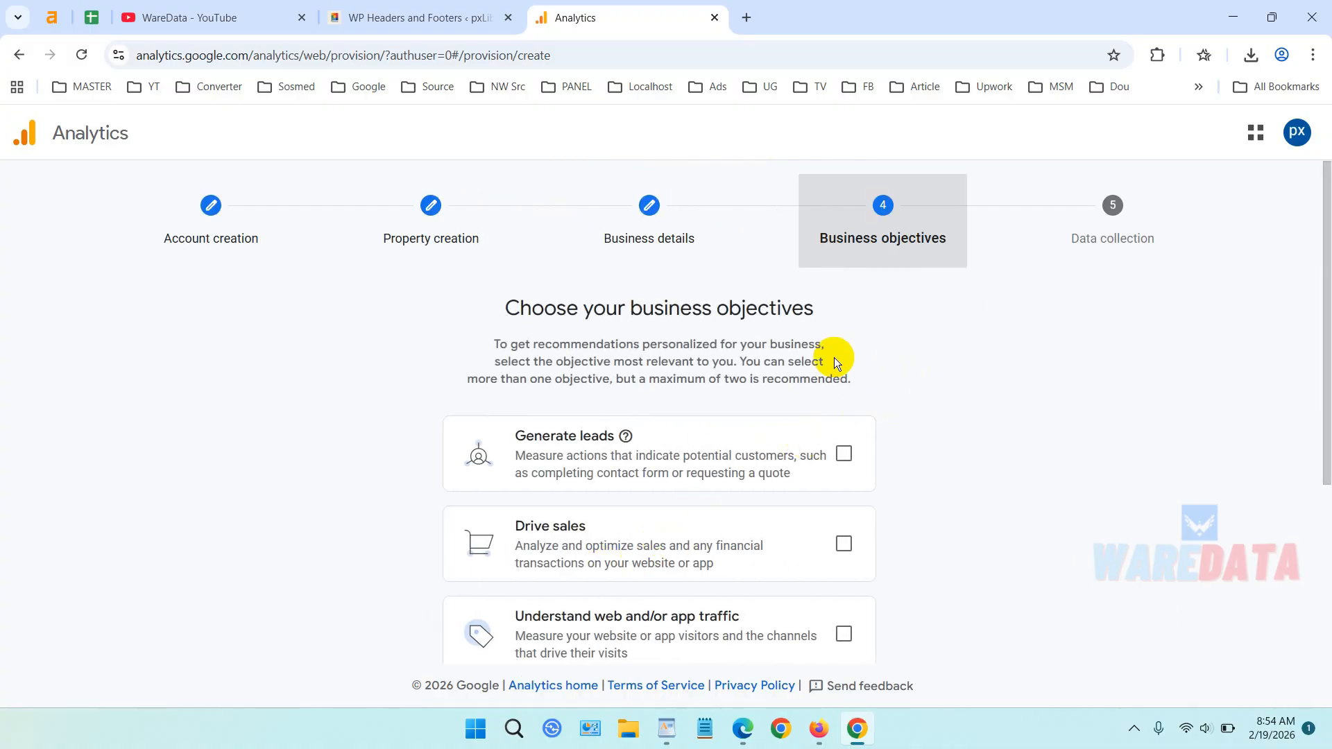
# Select Generate leads as the business objective and create the account.
pyautogui.scroll(-2, 833, 356)
pyautogui.click(844, 281)
pyautogui.scroll(-2, 926, 326)
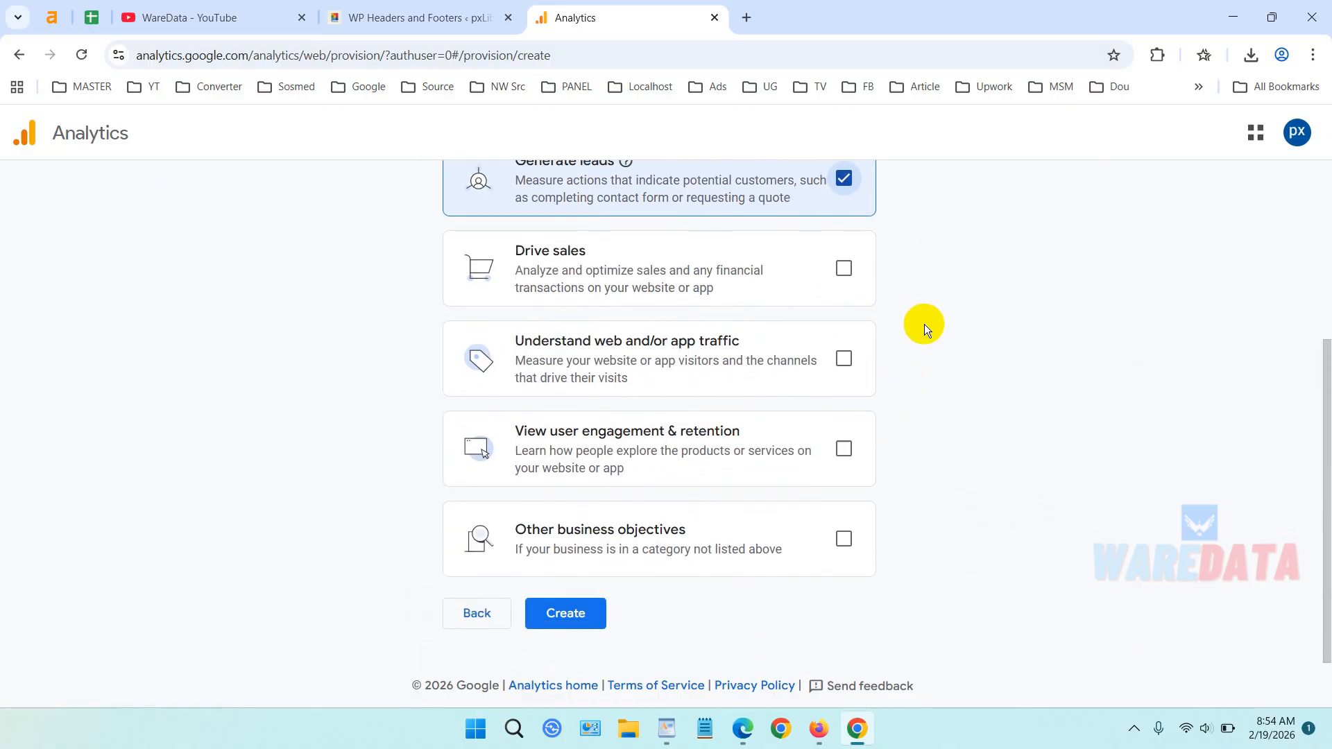
pyautogui.click(593, 613)
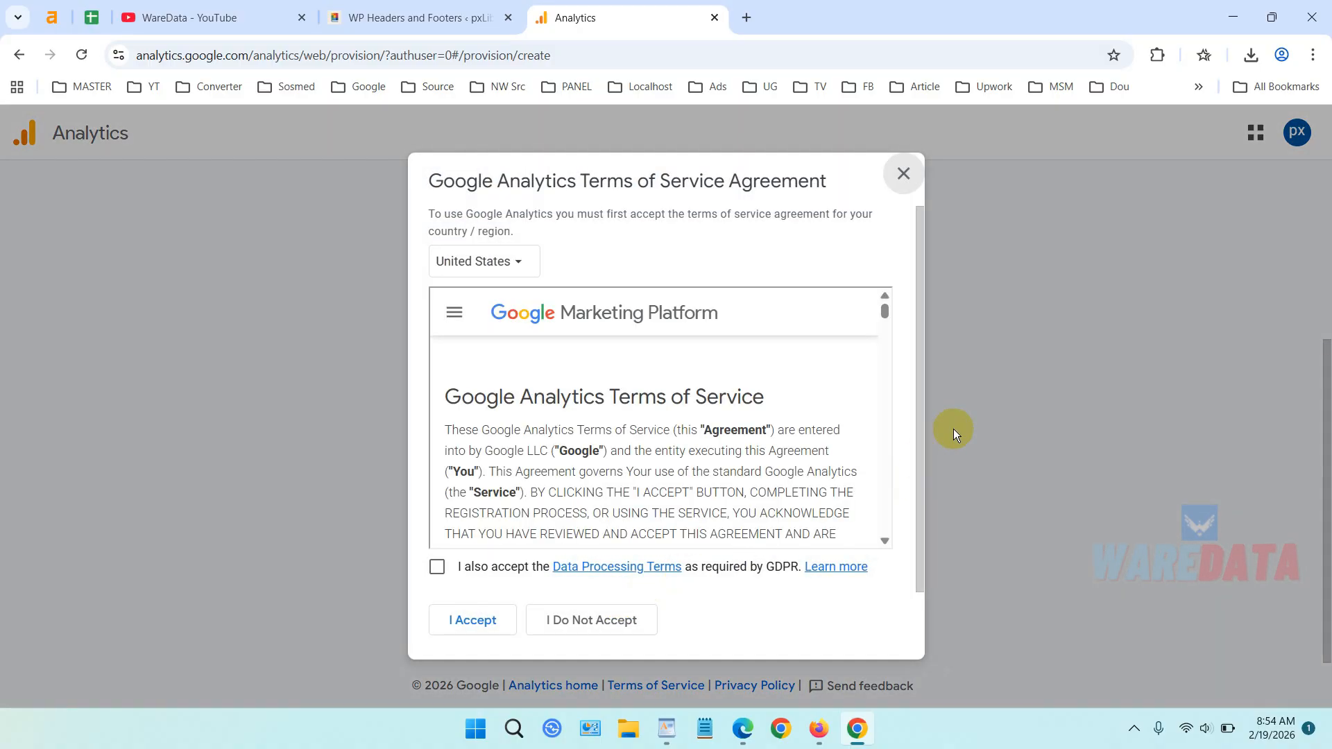
# Accept the Analytics terms of service, including the Data Processing Terms.
pyautogui.click(437, 567)
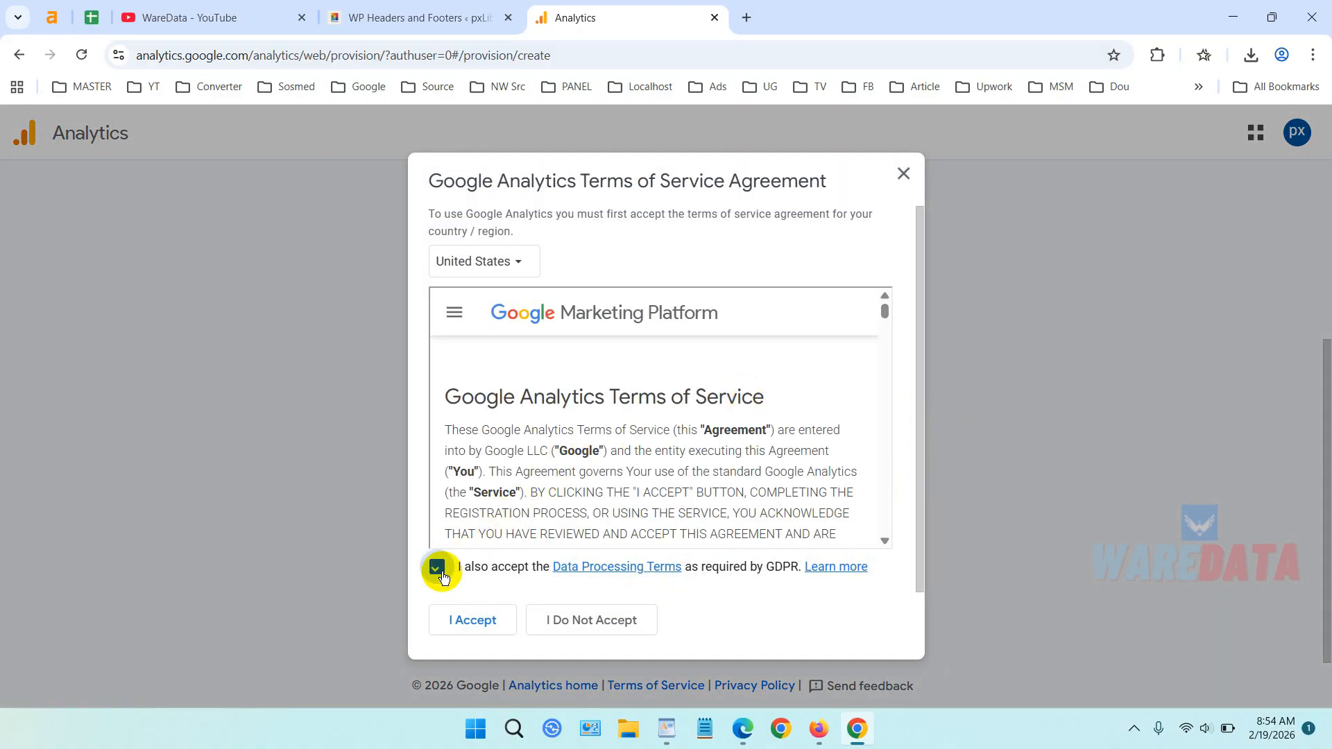
pyautogui.moveTo(884, 316); pyautogui.dragTo(880, 547)
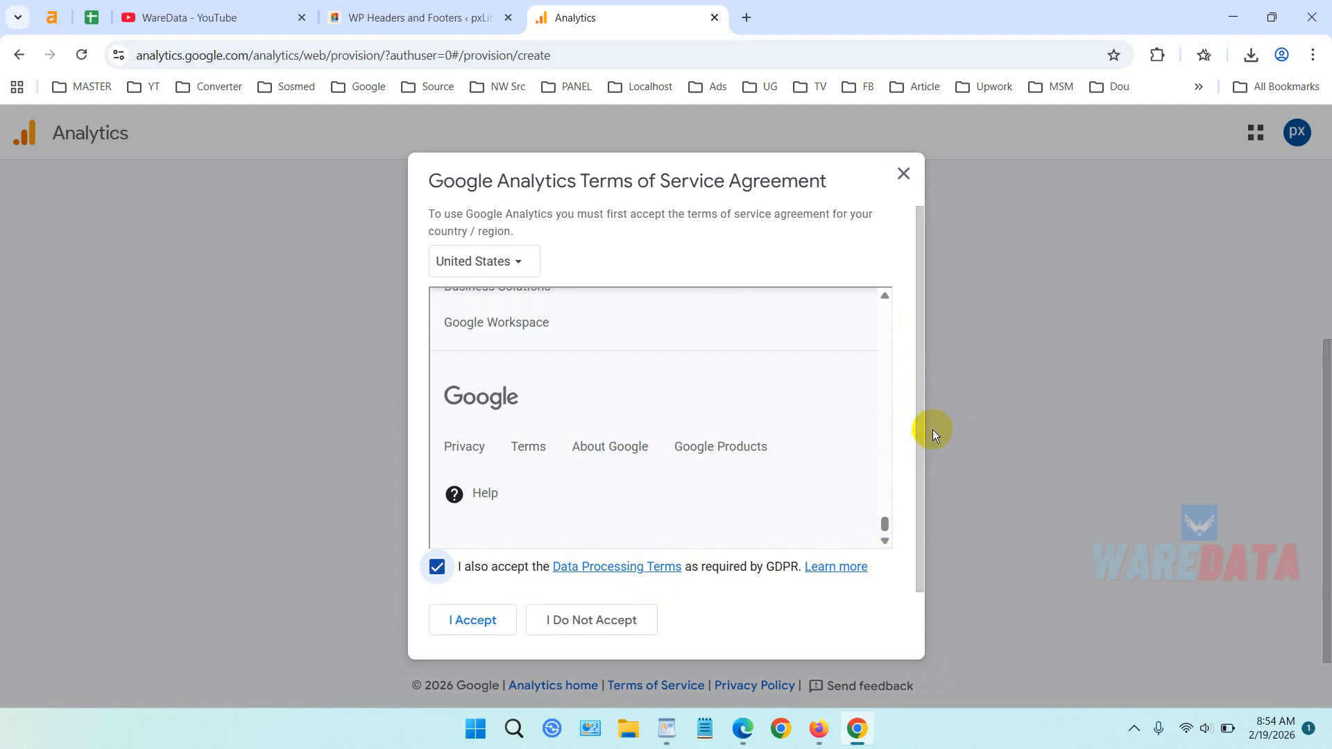
pyautogui.moveTo(921, 405); pyautogui.dragTo(919, 514)
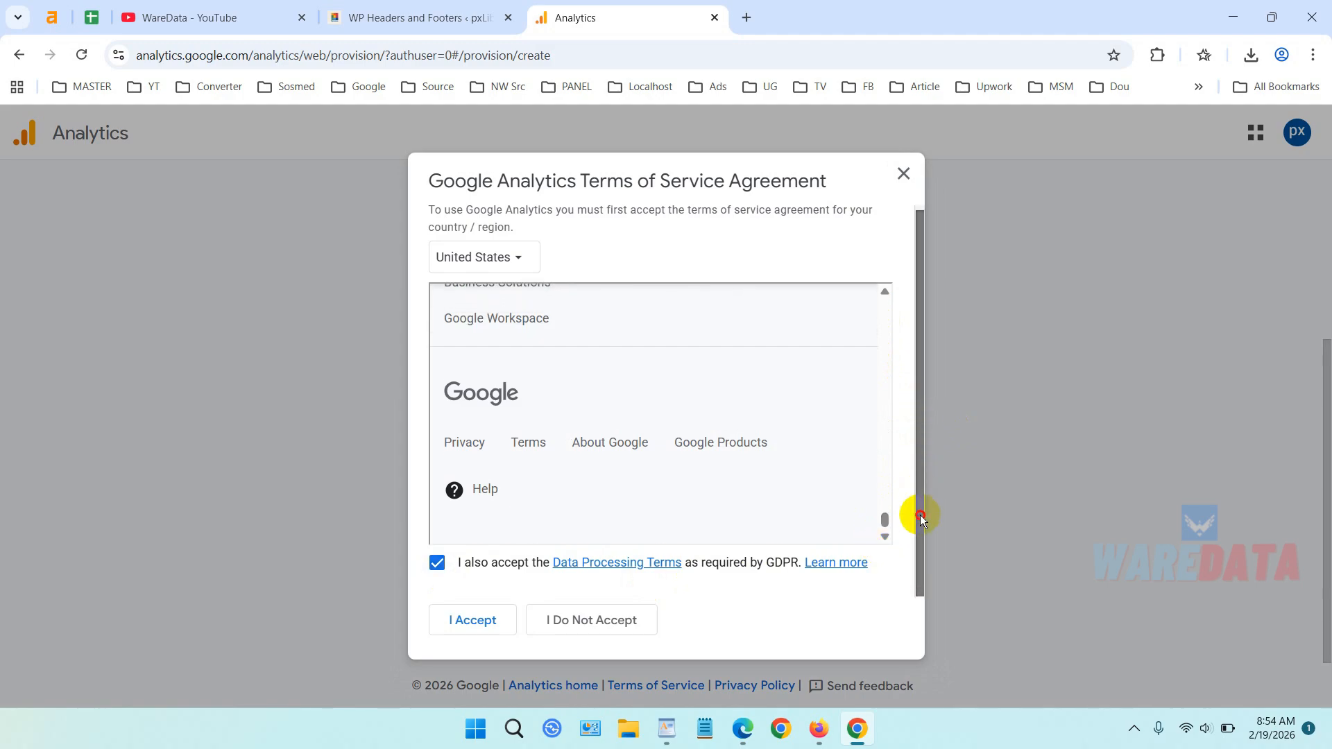
pyautogui.click(480, 622)
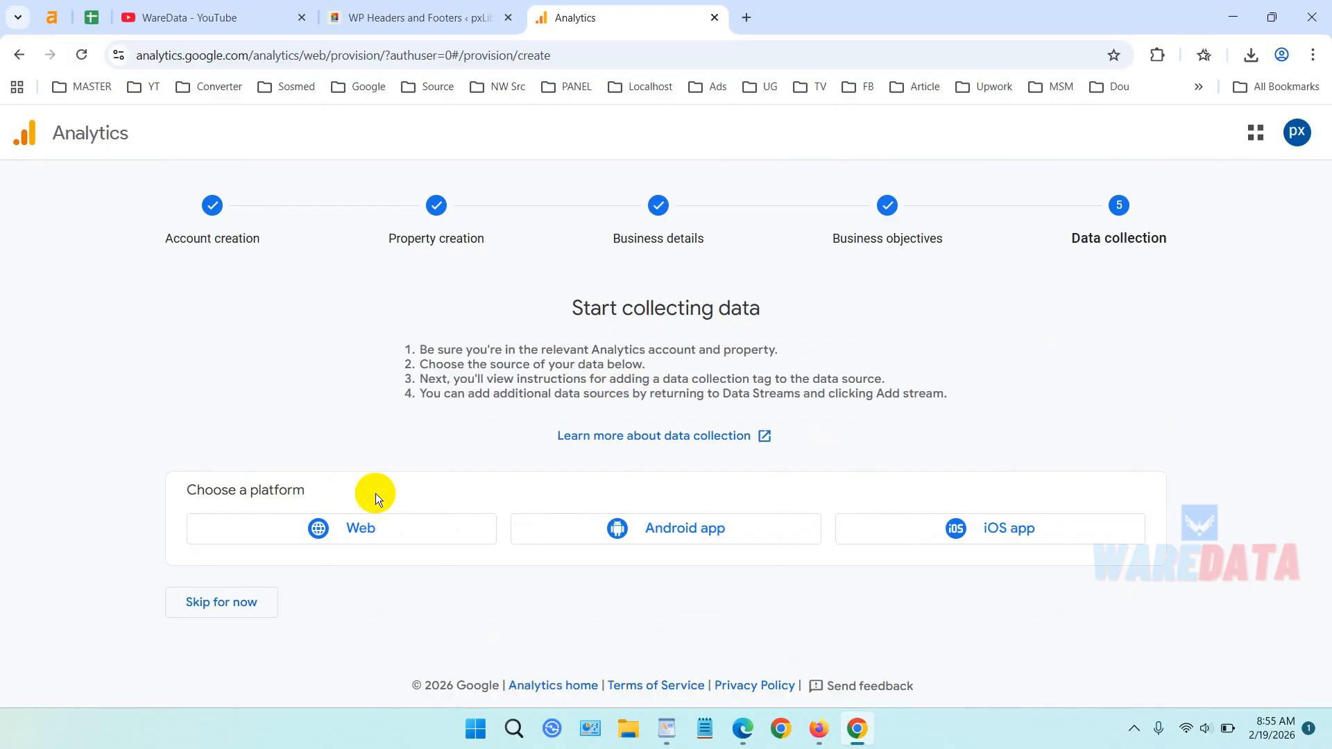
# Choose the Web platform and copy the site's base address from the WordPress tab.
pyautogui.click(365, 529)
pyautogui.click(622, 286)
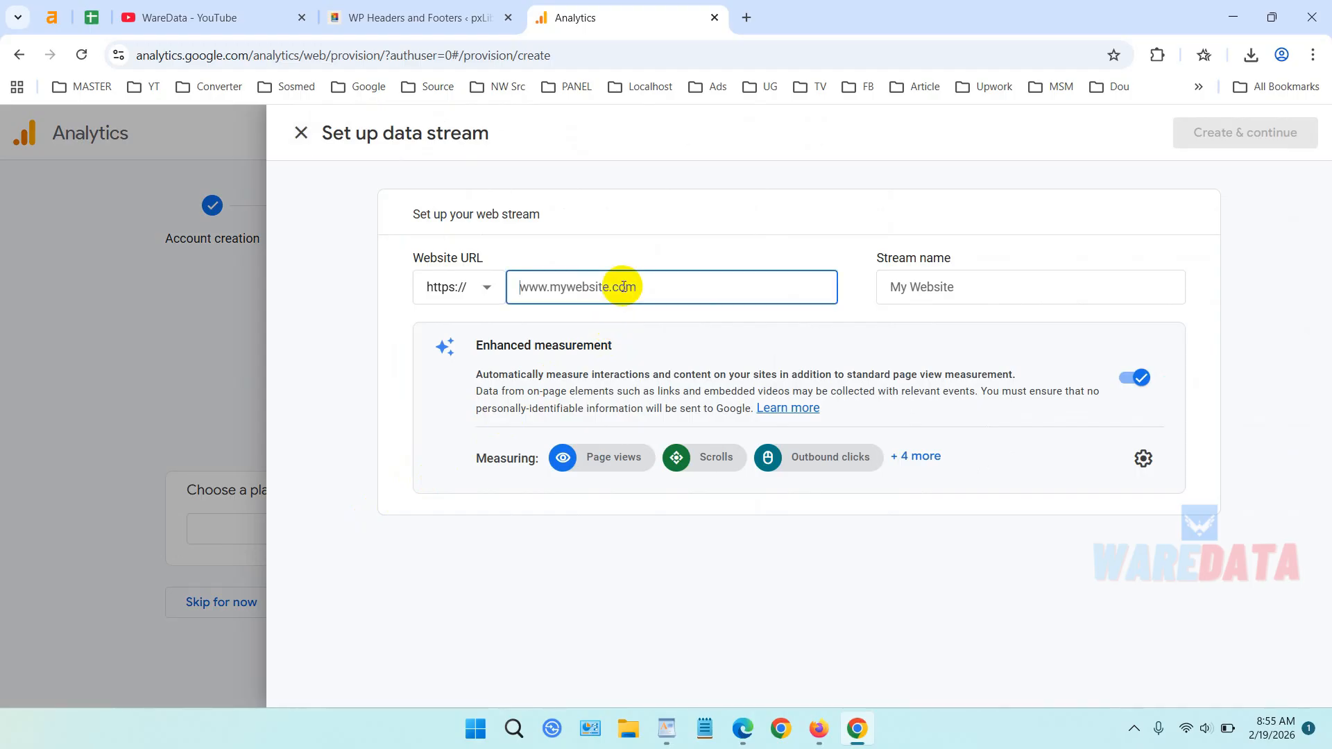
pyautogui.click(416, 18)
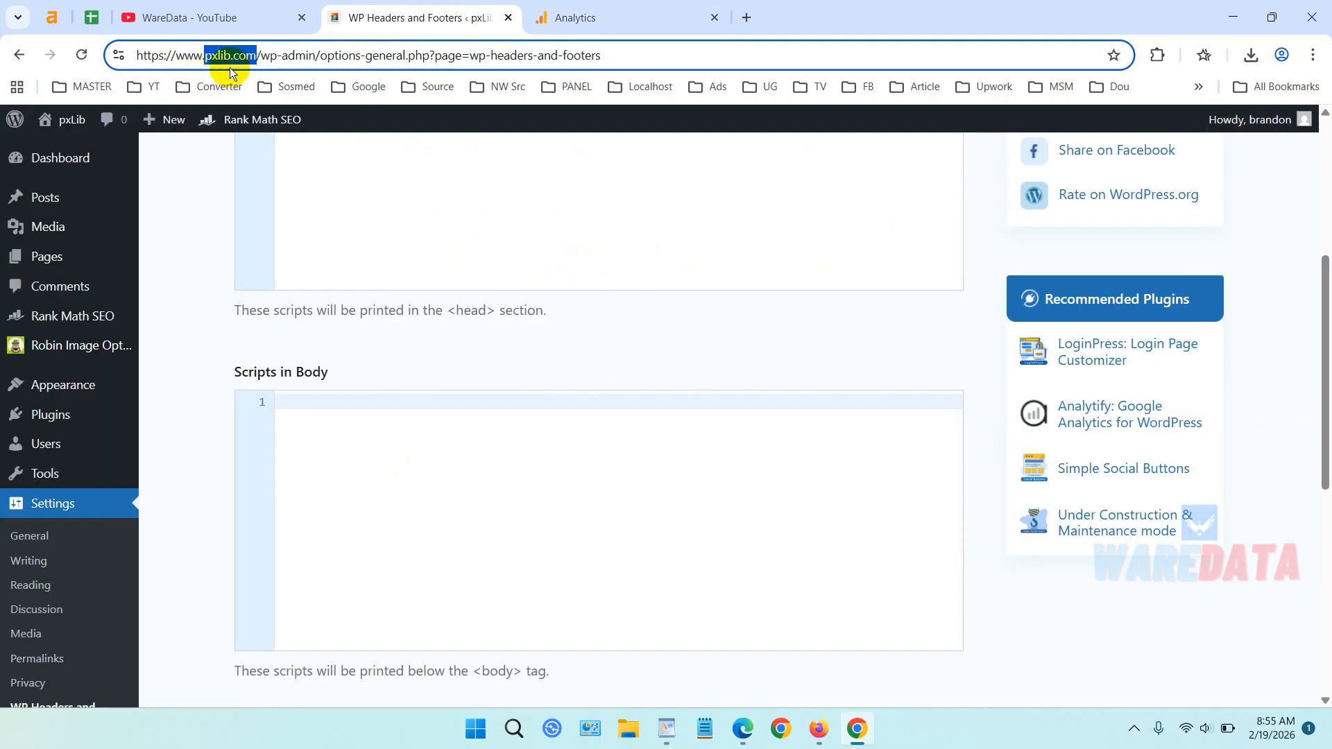
pyautogui.click(262, 58)
pyautogui.moveTo(257, 55); pyautogui.dragTo(86, 54)
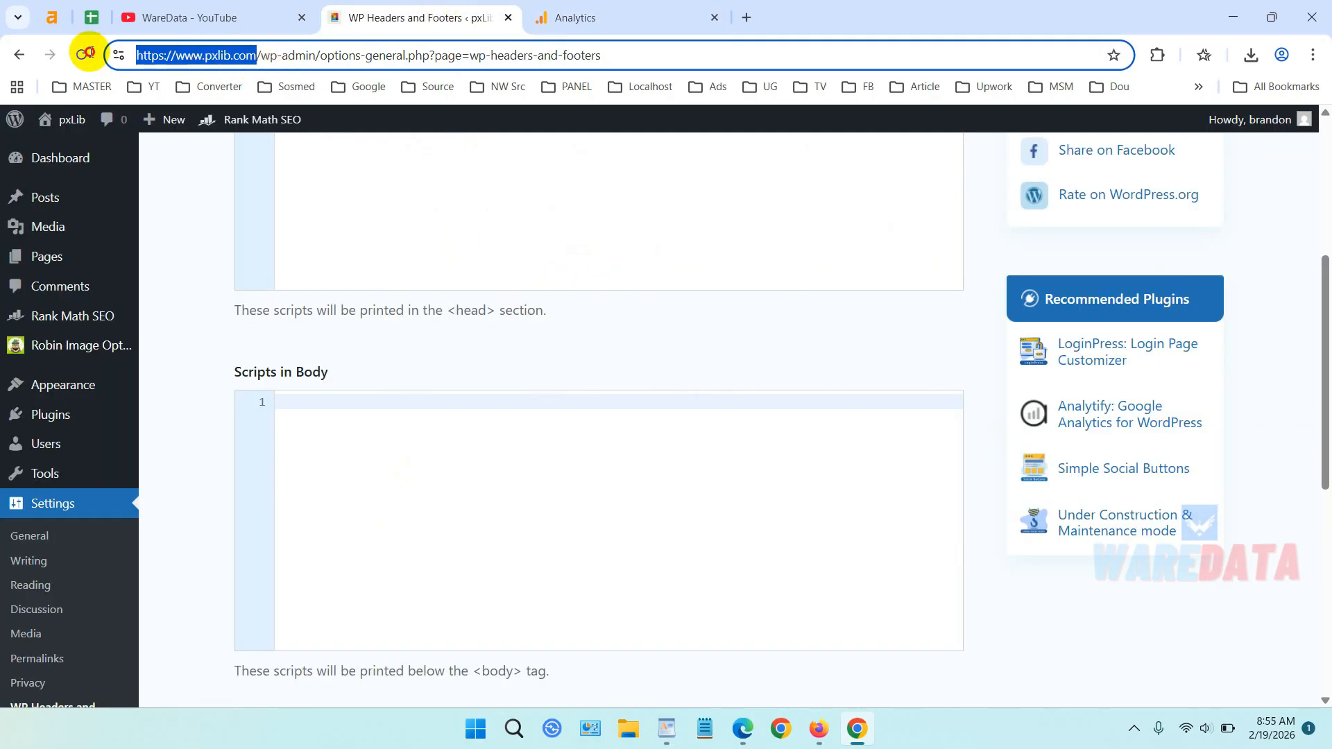
pyautogui.rightClick(218, 55)
pyautogui.click(309, 226)
pyautogui.click(631, 14)
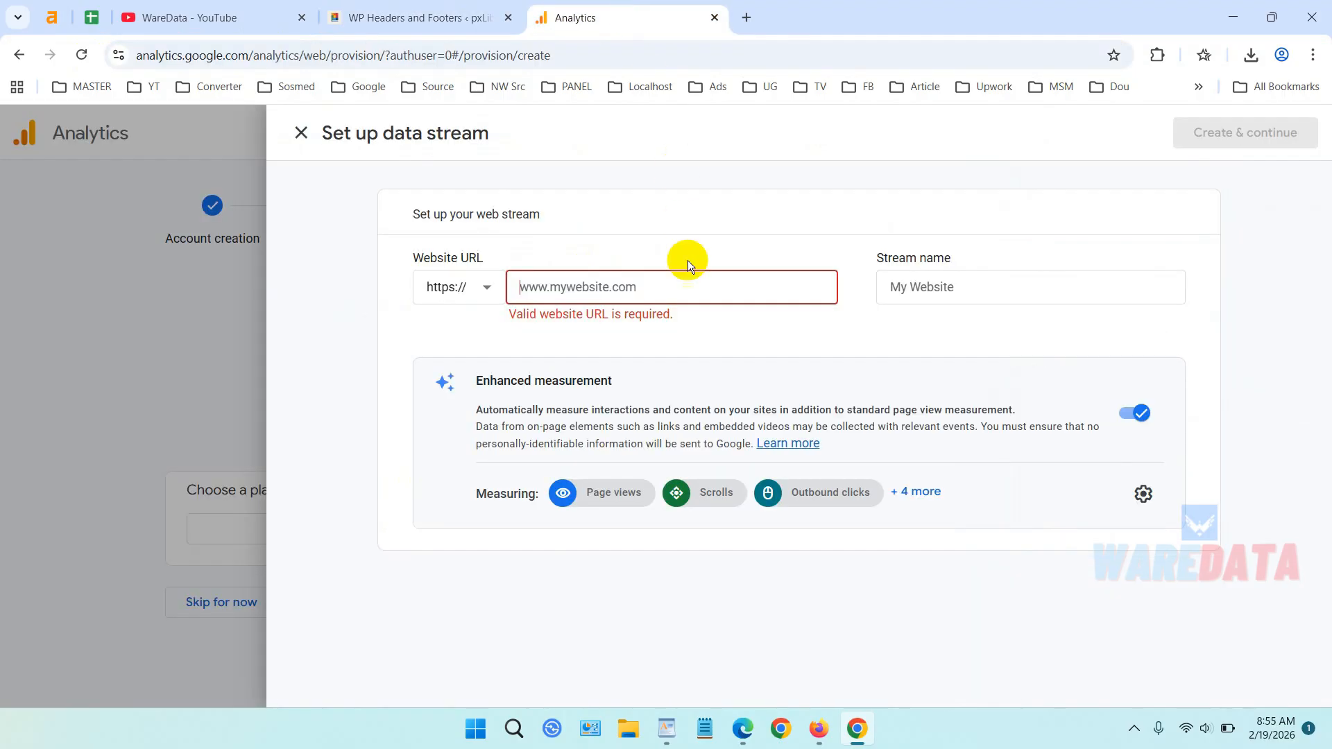
pyautogui.click(633, 288)
pyautogui.hotkey('ctrl', 'v')
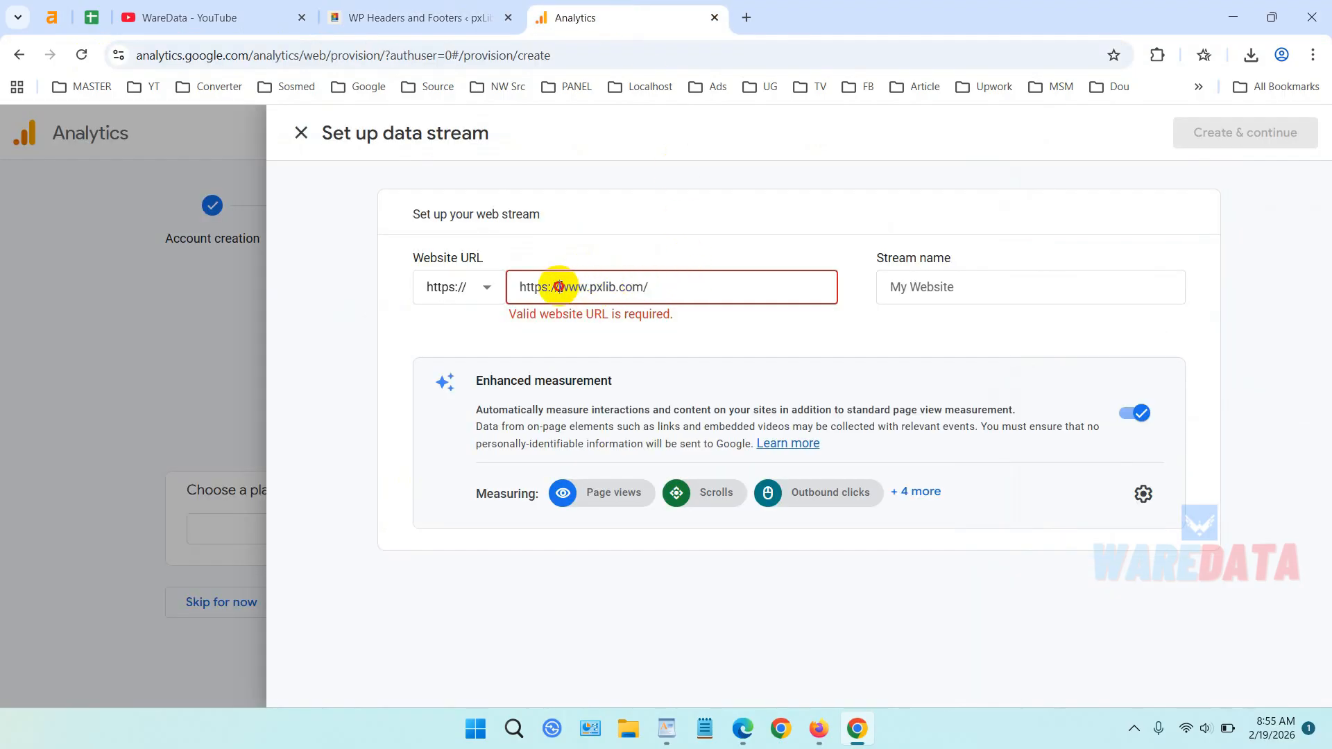
pyautogui.moveTo(559, 287); pyautogui.dragTo(485, 291)
pyautogui.press('BackSpace')
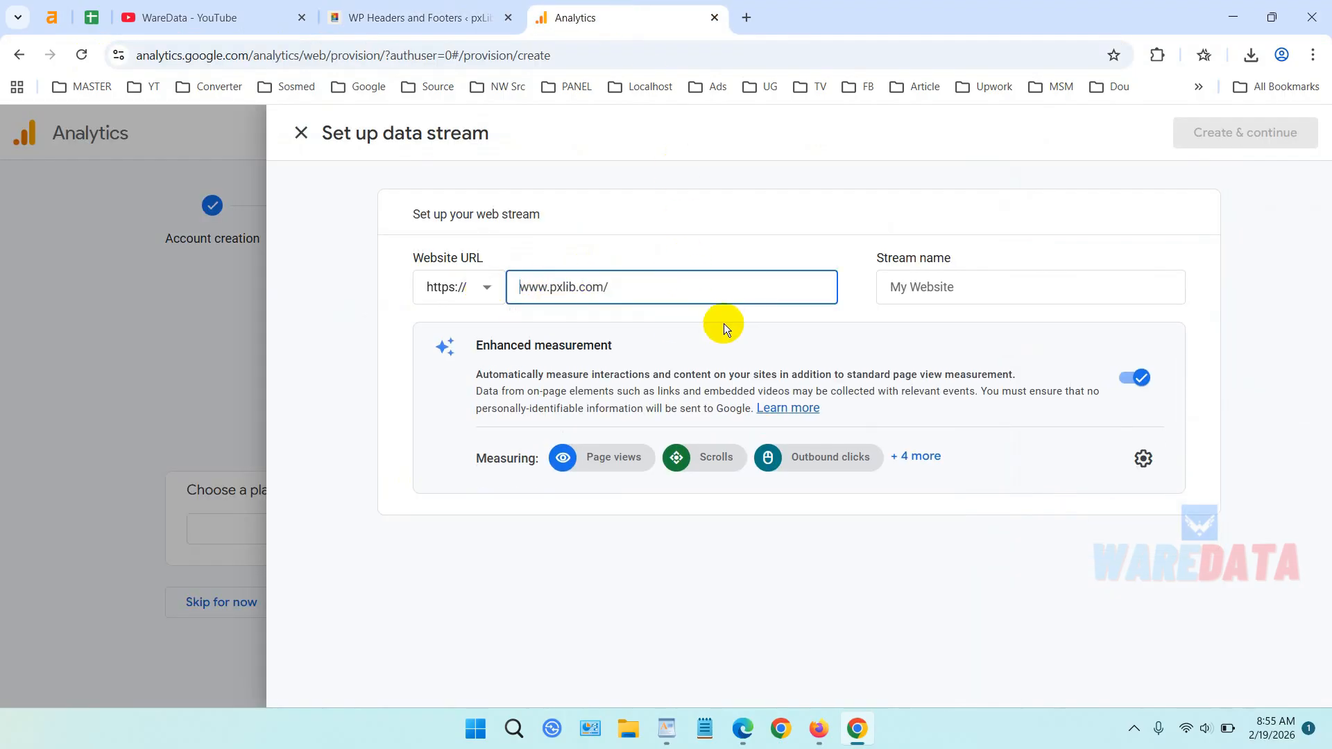
pyautogui.click(659, 285)
pyautogui.press('BackSpace')
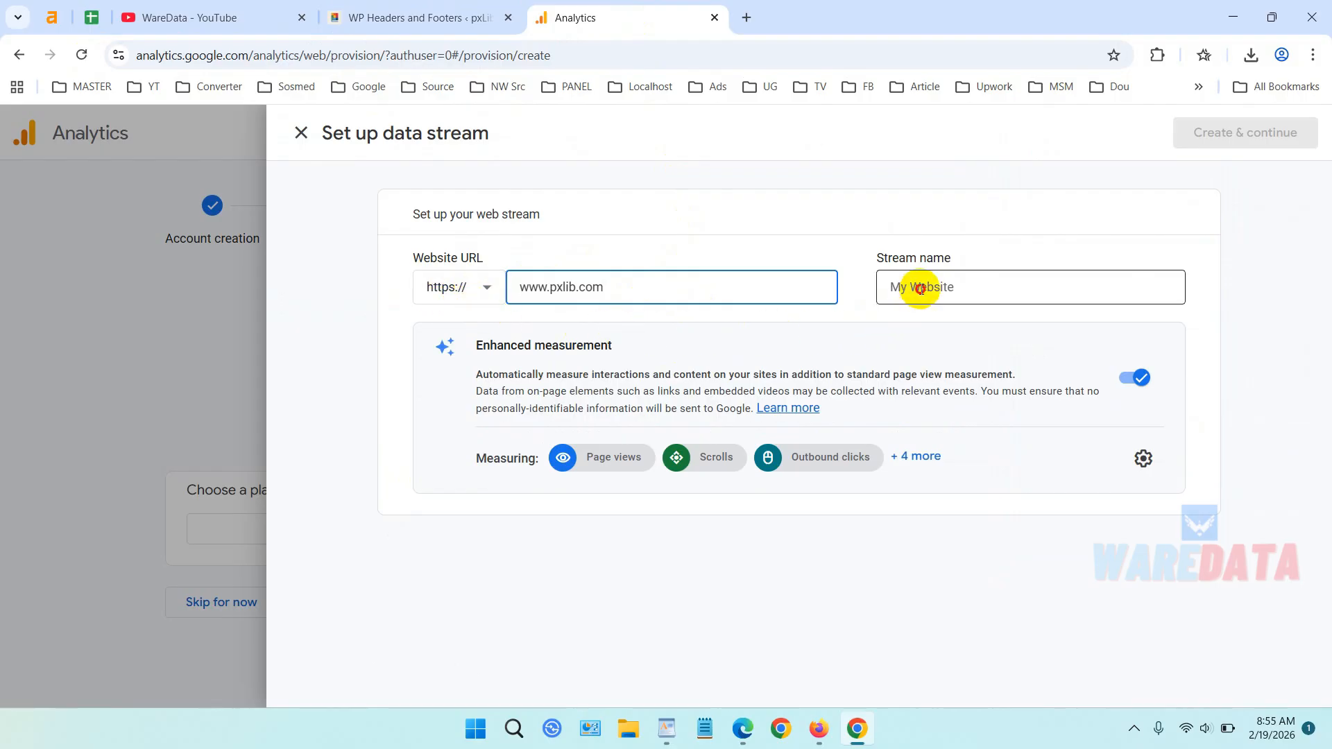
pyautogui.click(938, 281)
pyautogui.write('pxLib.com')
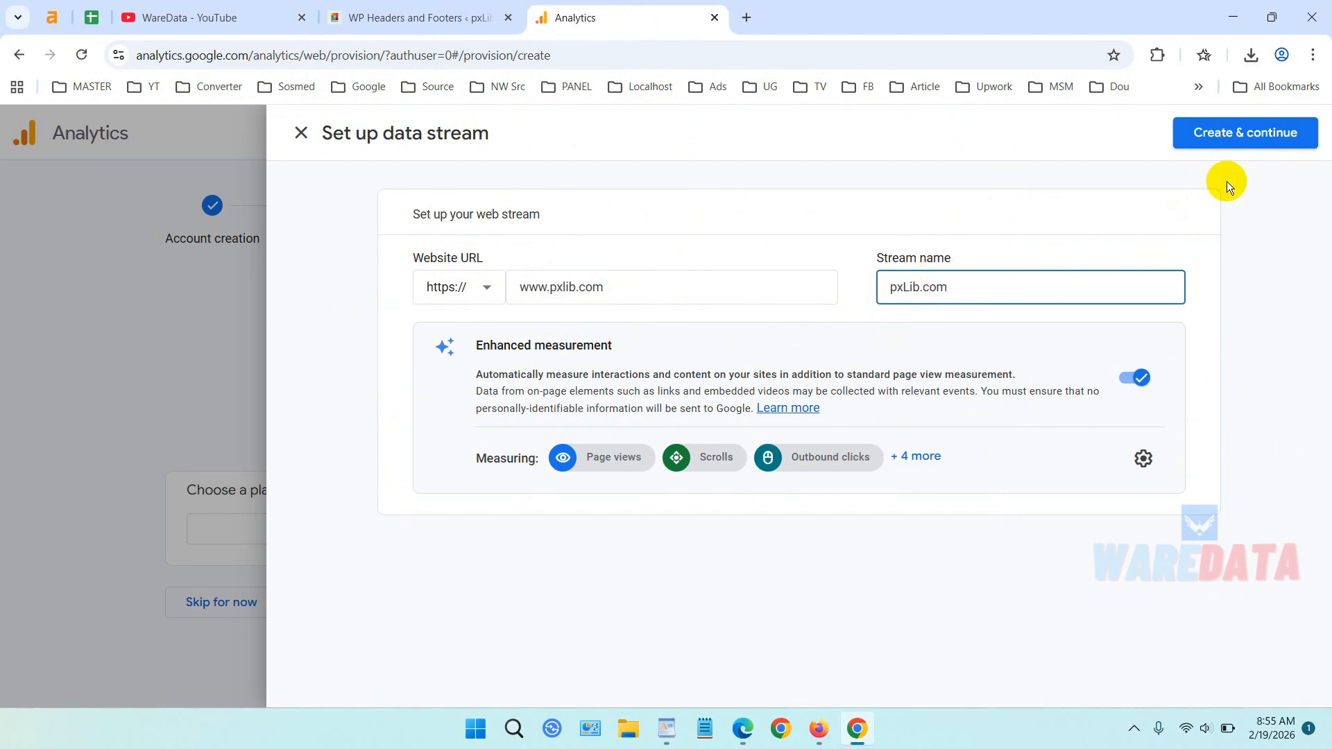
pyautogui.click(1240, 139)
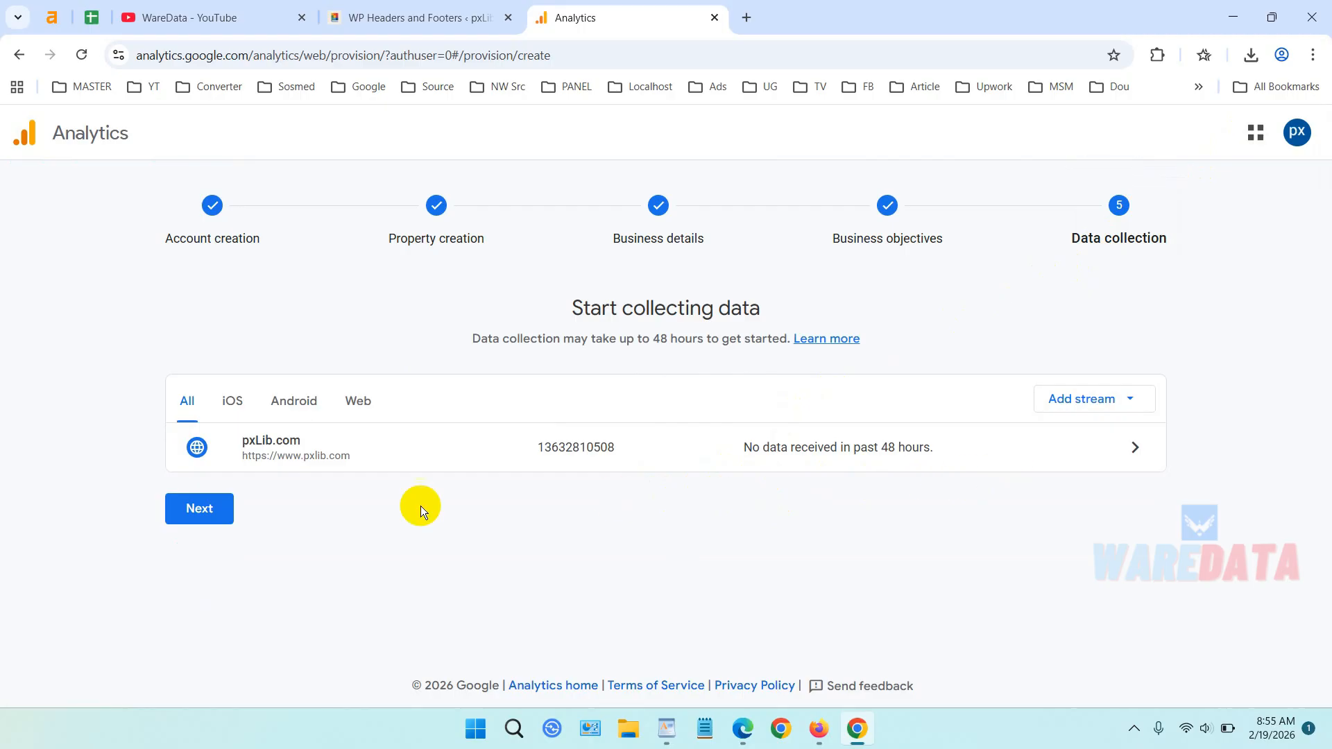
# Display the manual-install Google tag snippet, then close the tag setup panel.
pyautogui.click(218, 515)
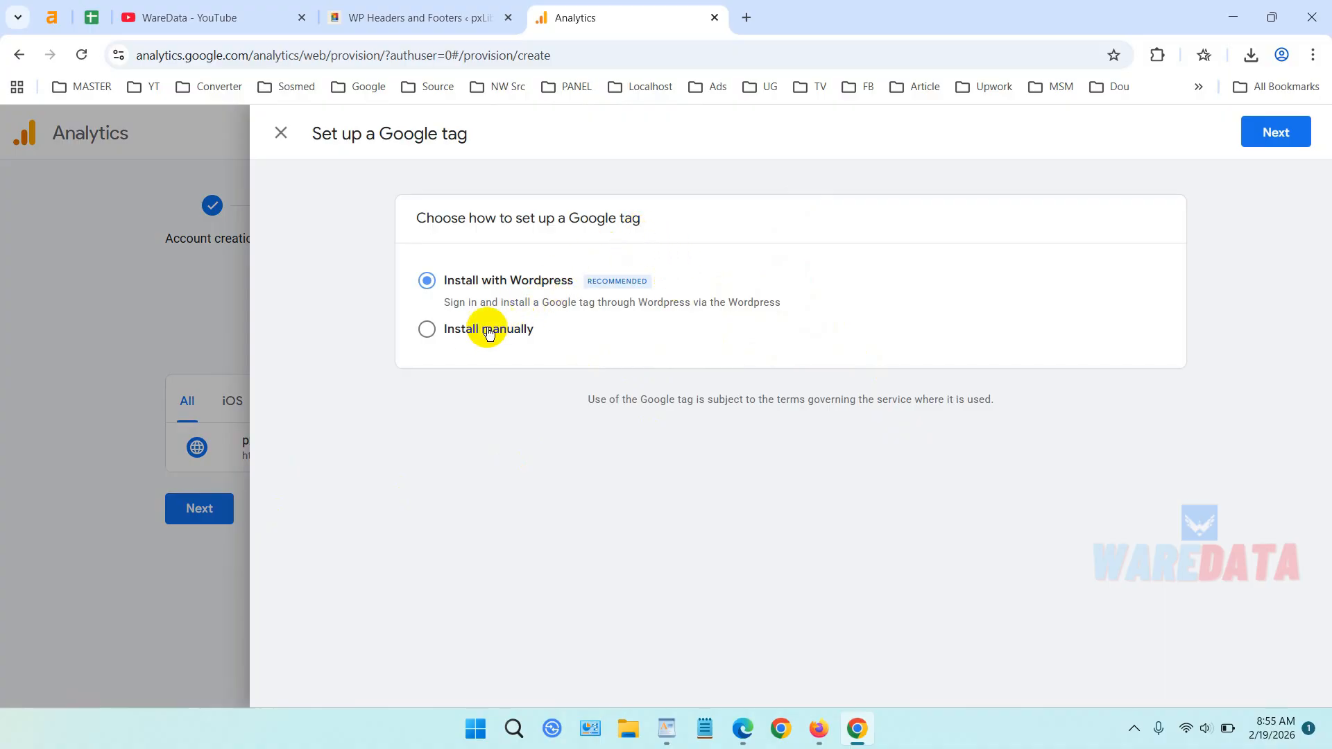
pyautogui.click(449, 332)
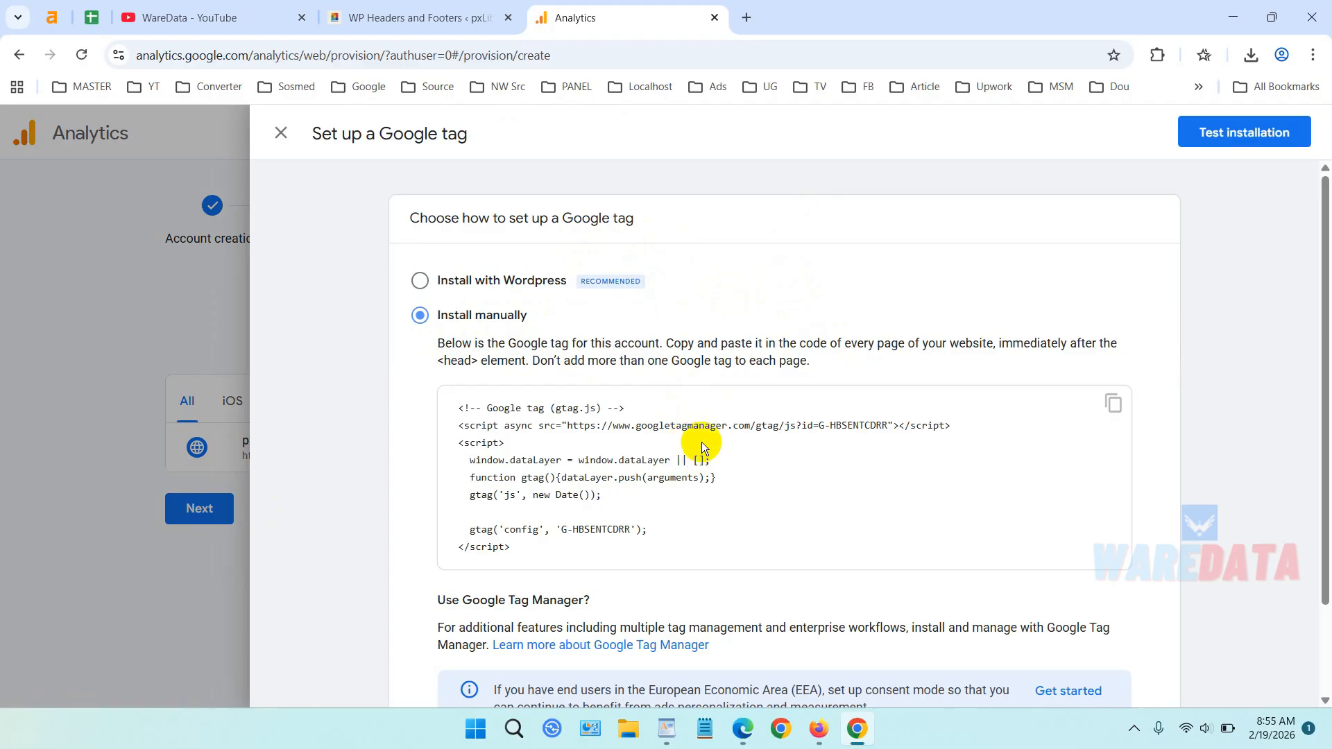
pyautogui.scroll(-1, 701, 442)
pyautogui.scroll(1, 701, 443)
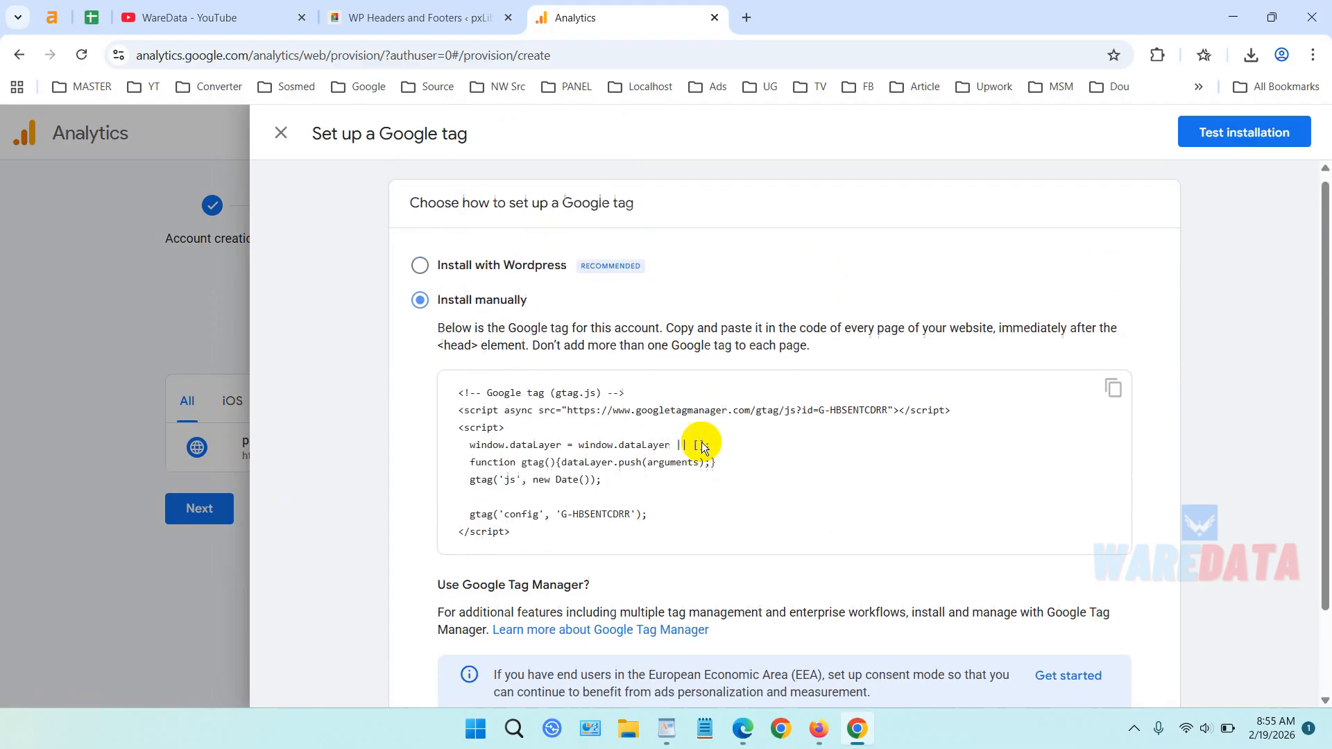
pyautogui.click(280, 136)
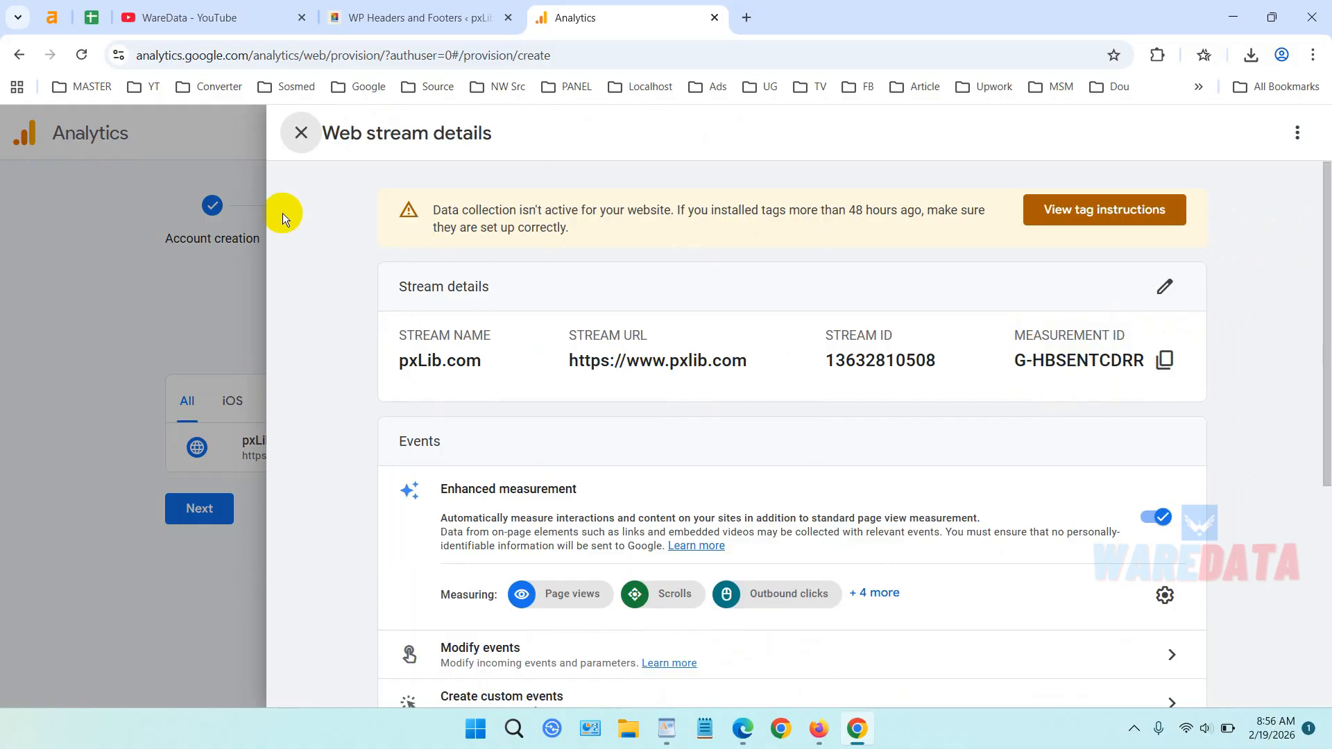
# Return to the Analytics home page and save the email preferences dialog.
pyautogui.click(299, 132)
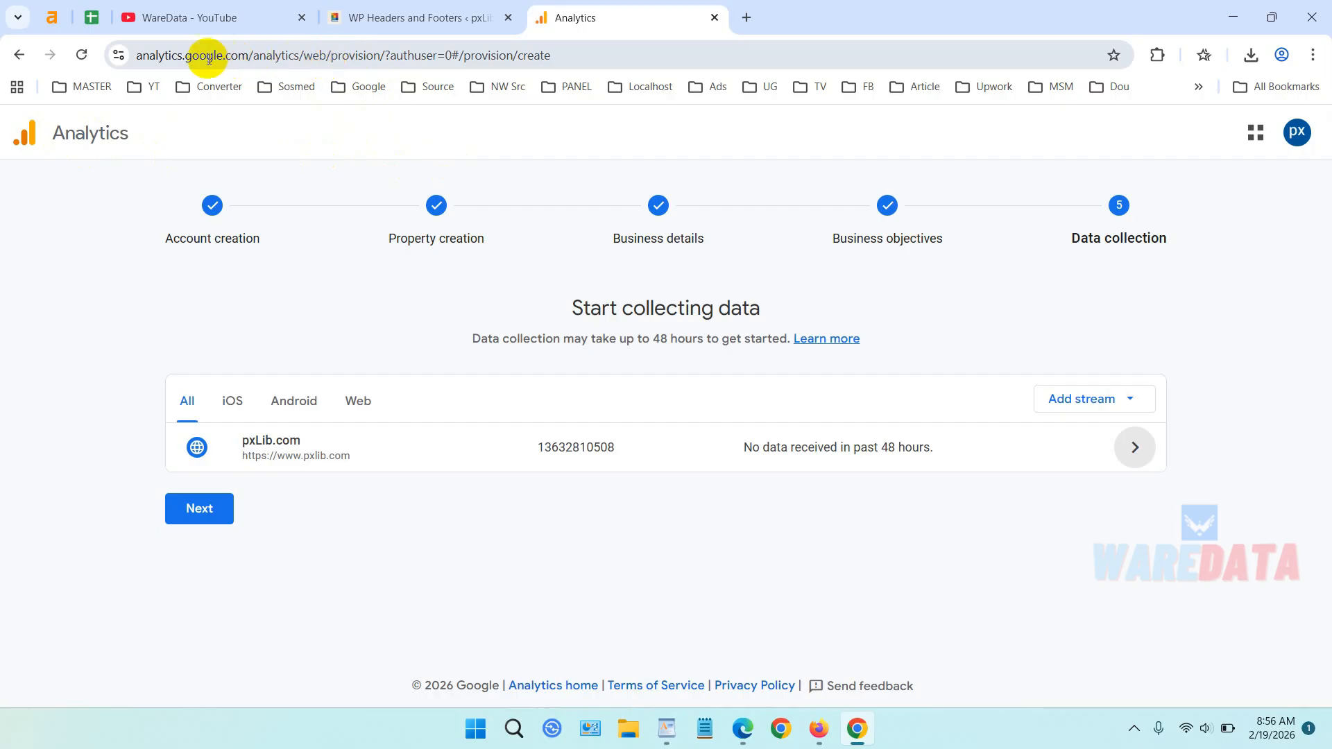
pyautogui.moveTo(251, 56); pyautogui.dragTo(969, 77)
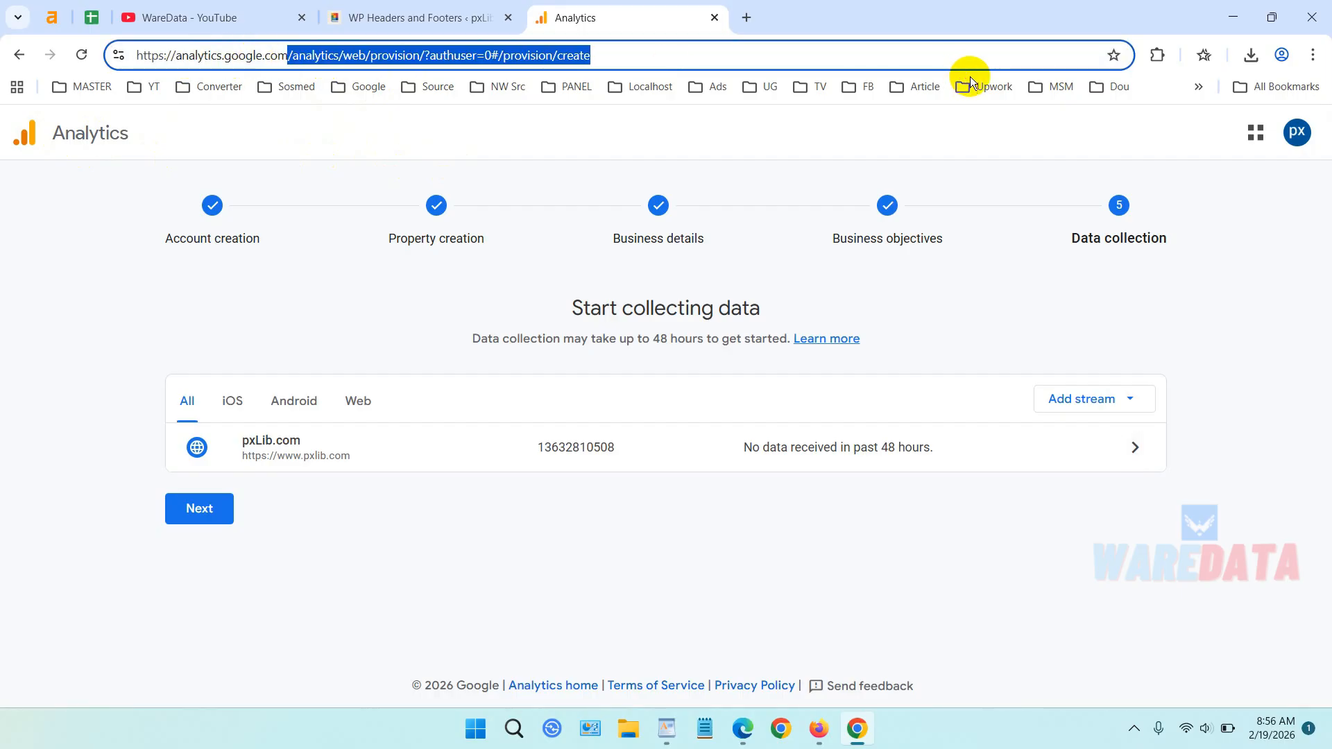
pyautogui.press('BackSpace')
pyautogui.press('Return')
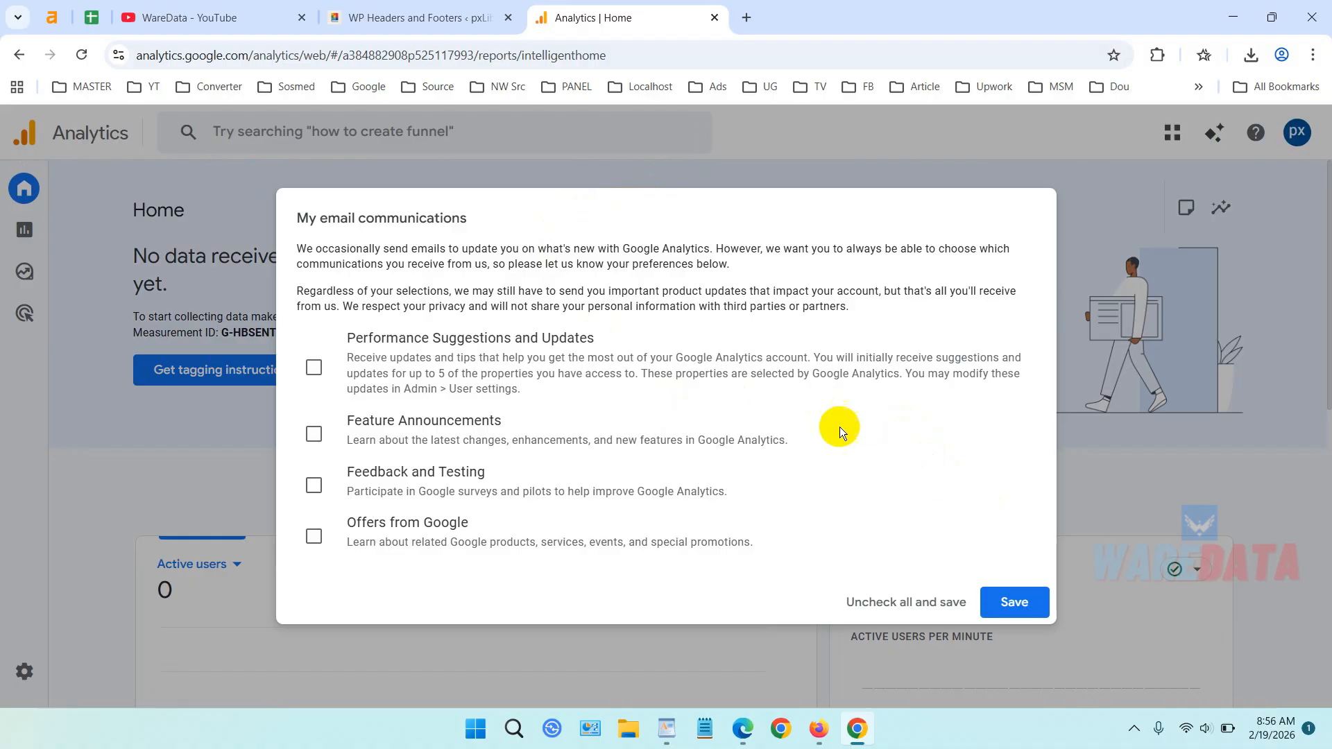
pyautogui.click(1015, 600)
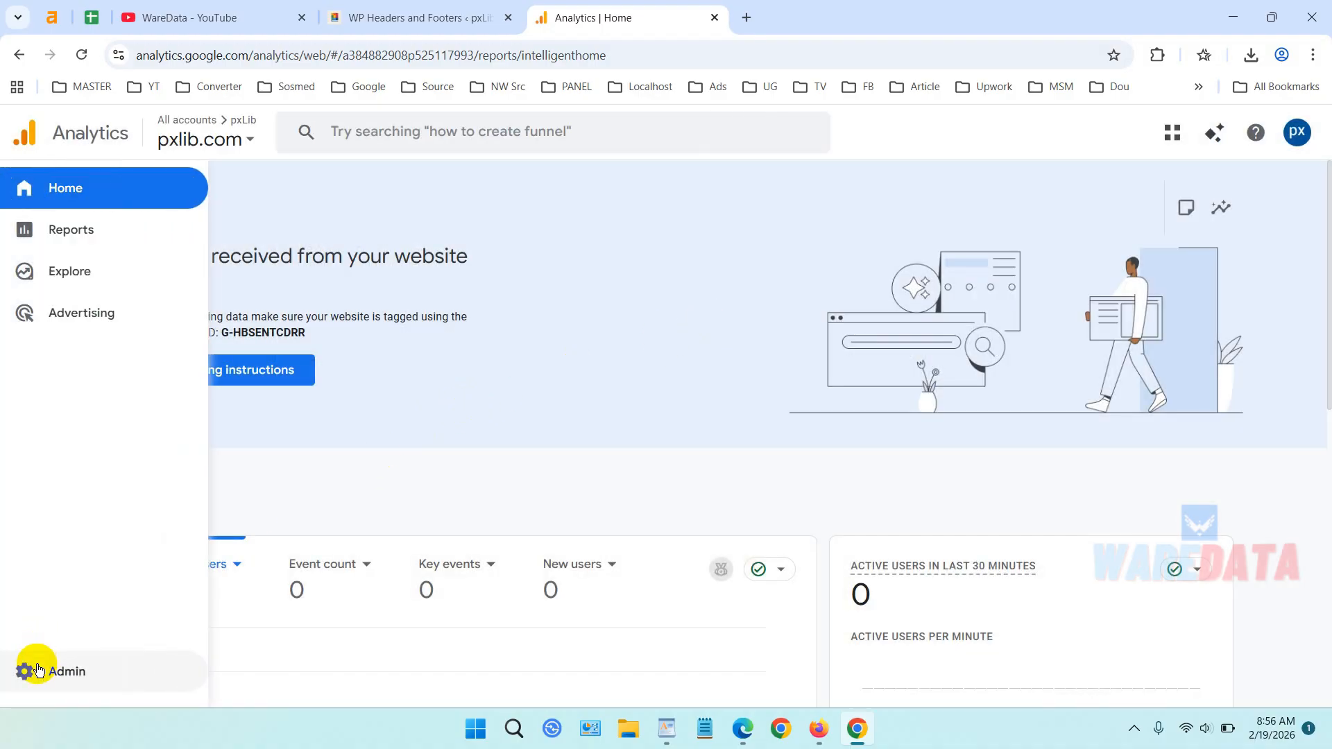
# In Admin > Data streams, open the pxLib.com stream and copy its measurement ID.
pyautogui.click(36, 669)
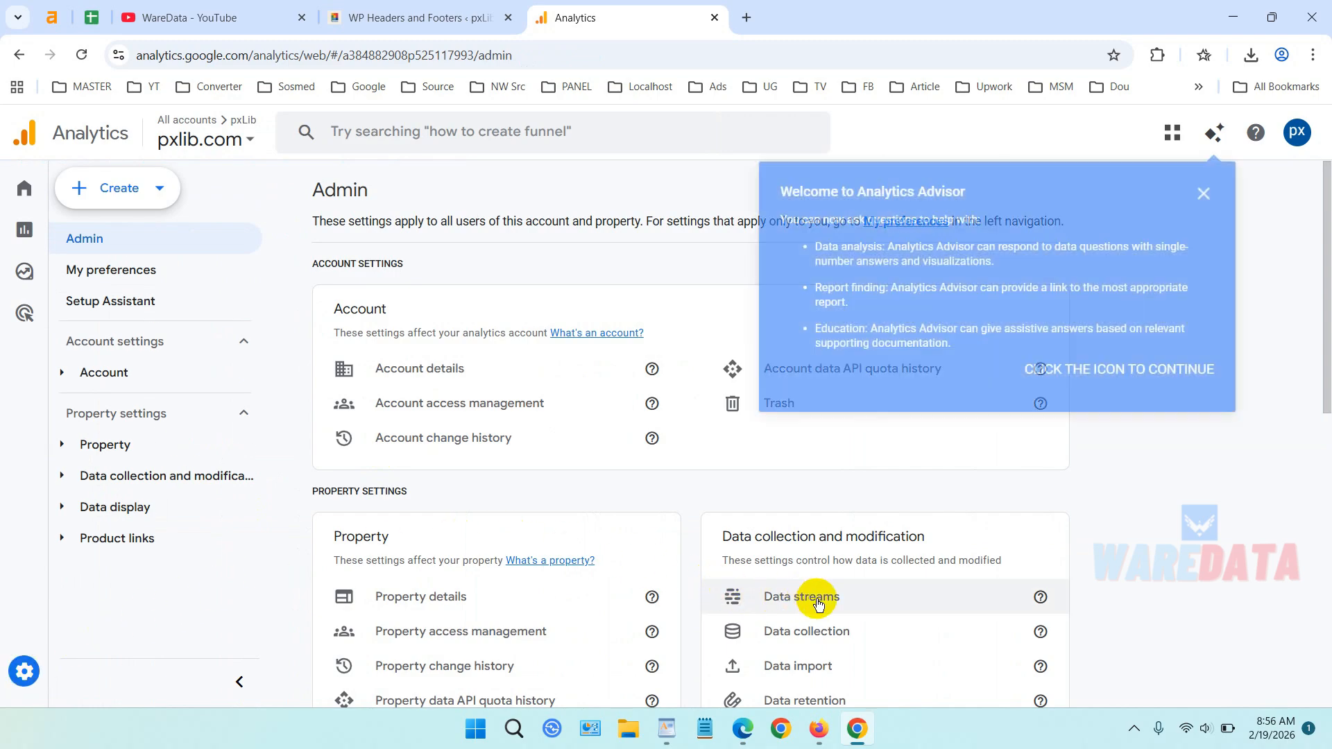
pyautogui.click(818, 599)
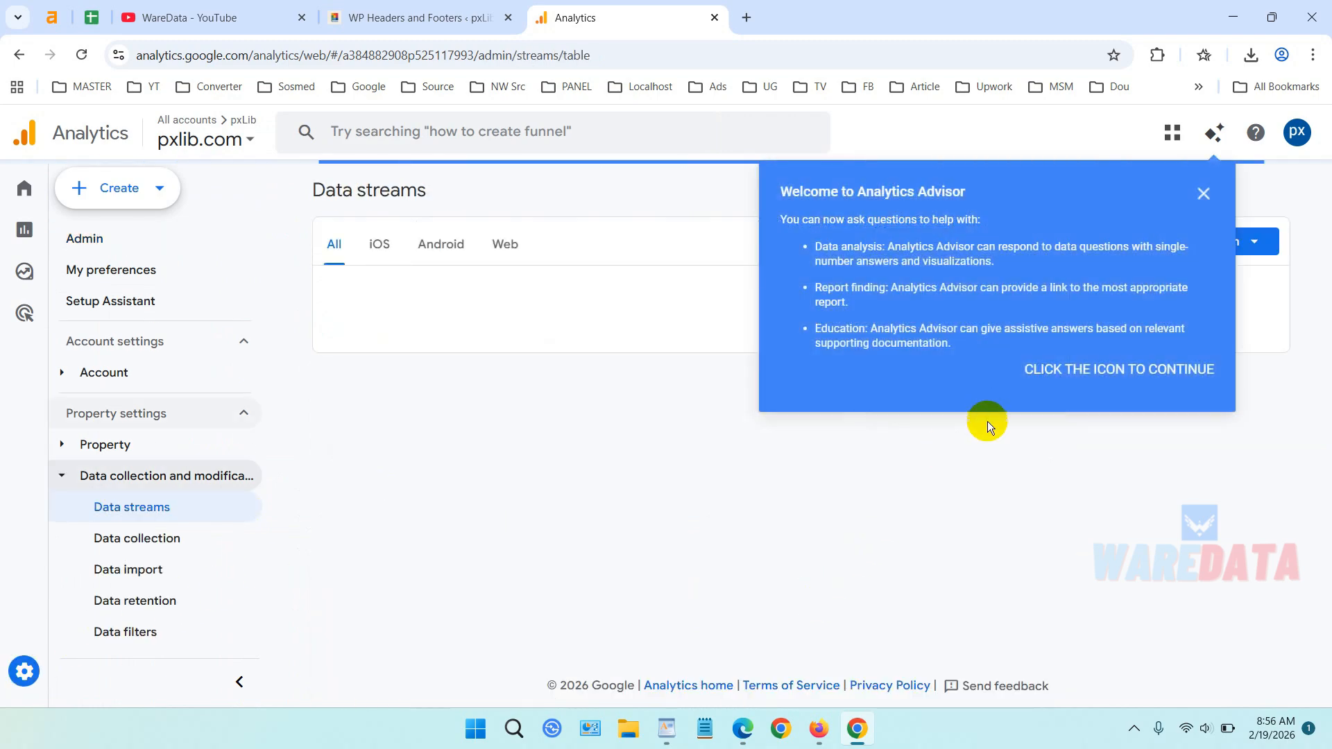
pyautogui.click(1203, 193)
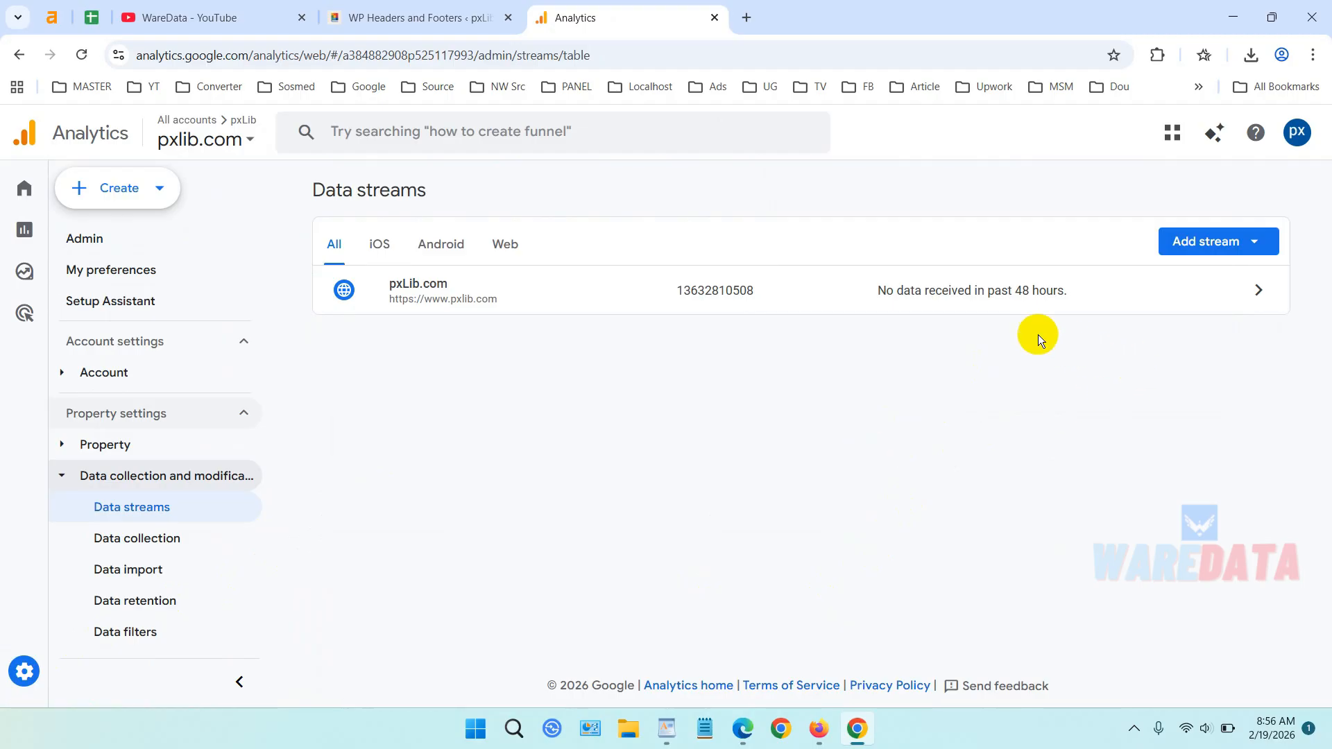
pyautogui.click(1194, 294)
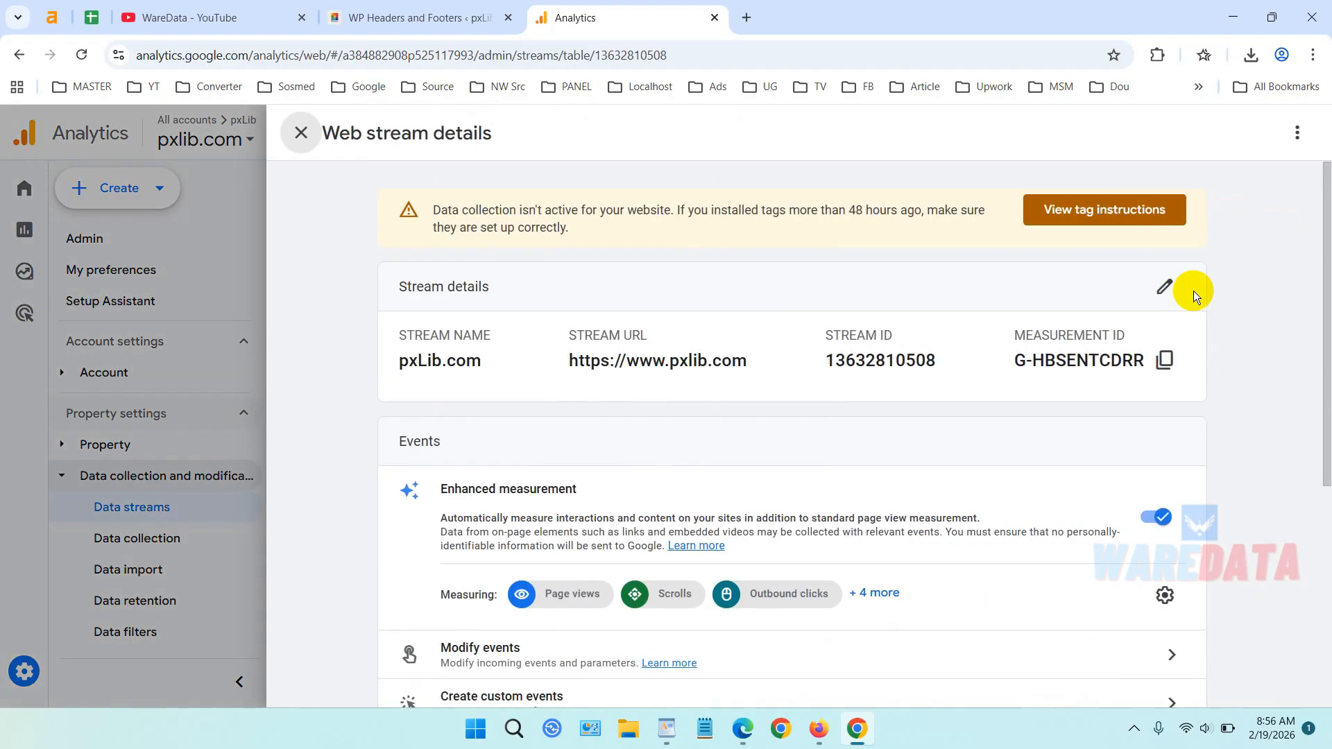
pyautogui.click(1164, 360)
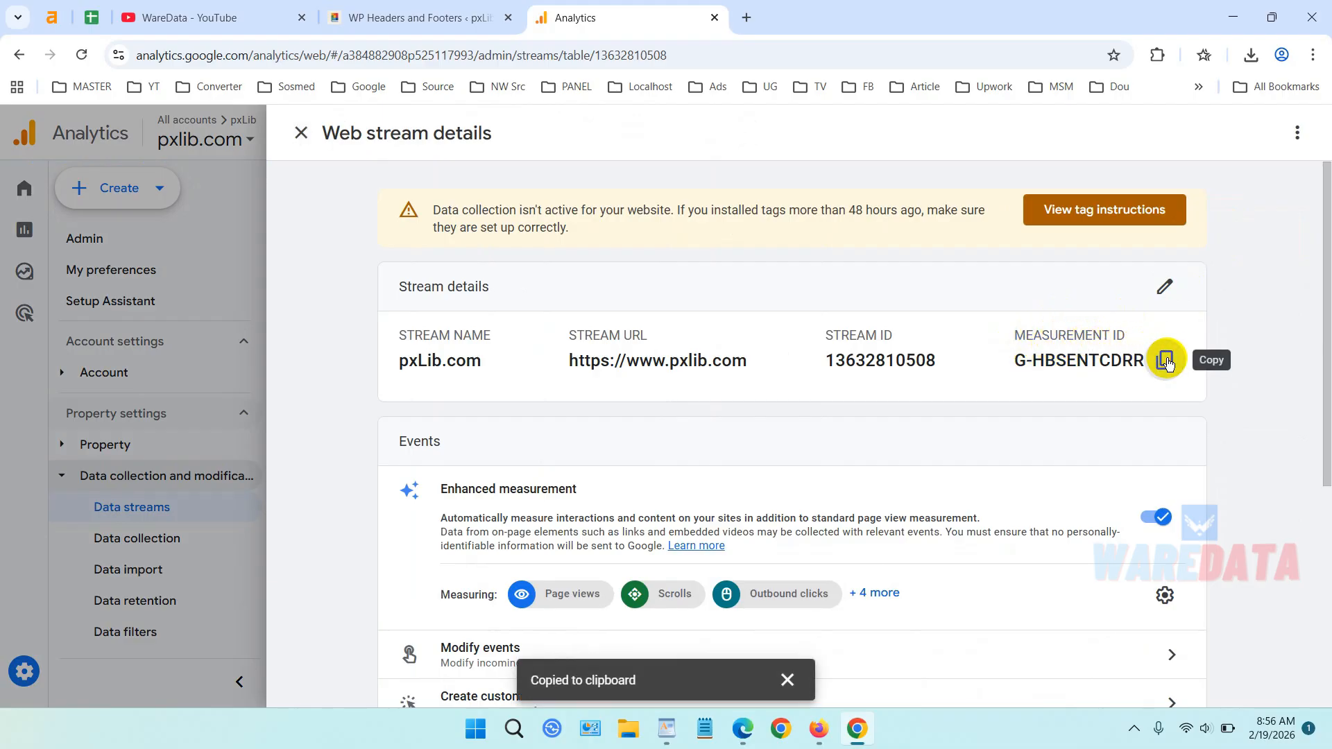
# Go to tagmanager.google.com in a new browser tab.
pyautogui.click(747, 19)
pyautogui.write('taga')
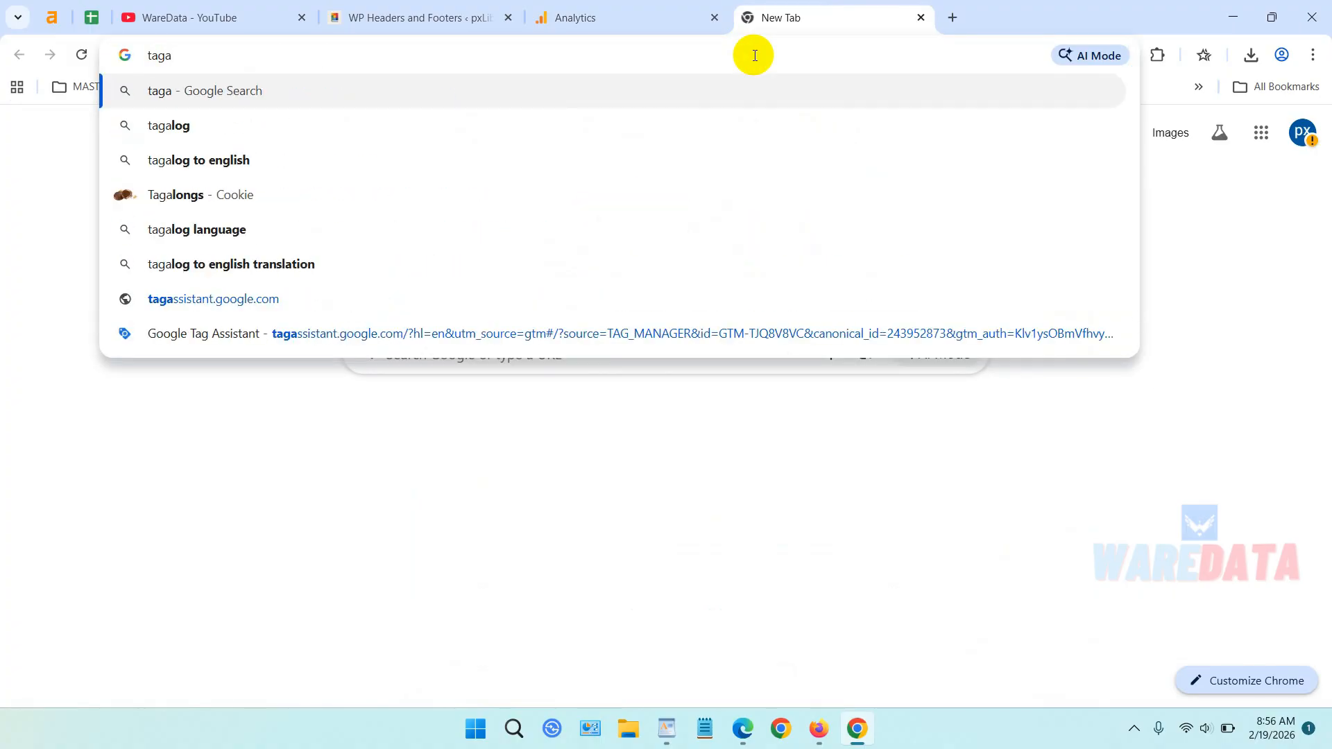
pyautogui.press('BackSpace')
pyautogui.write('manager.google')
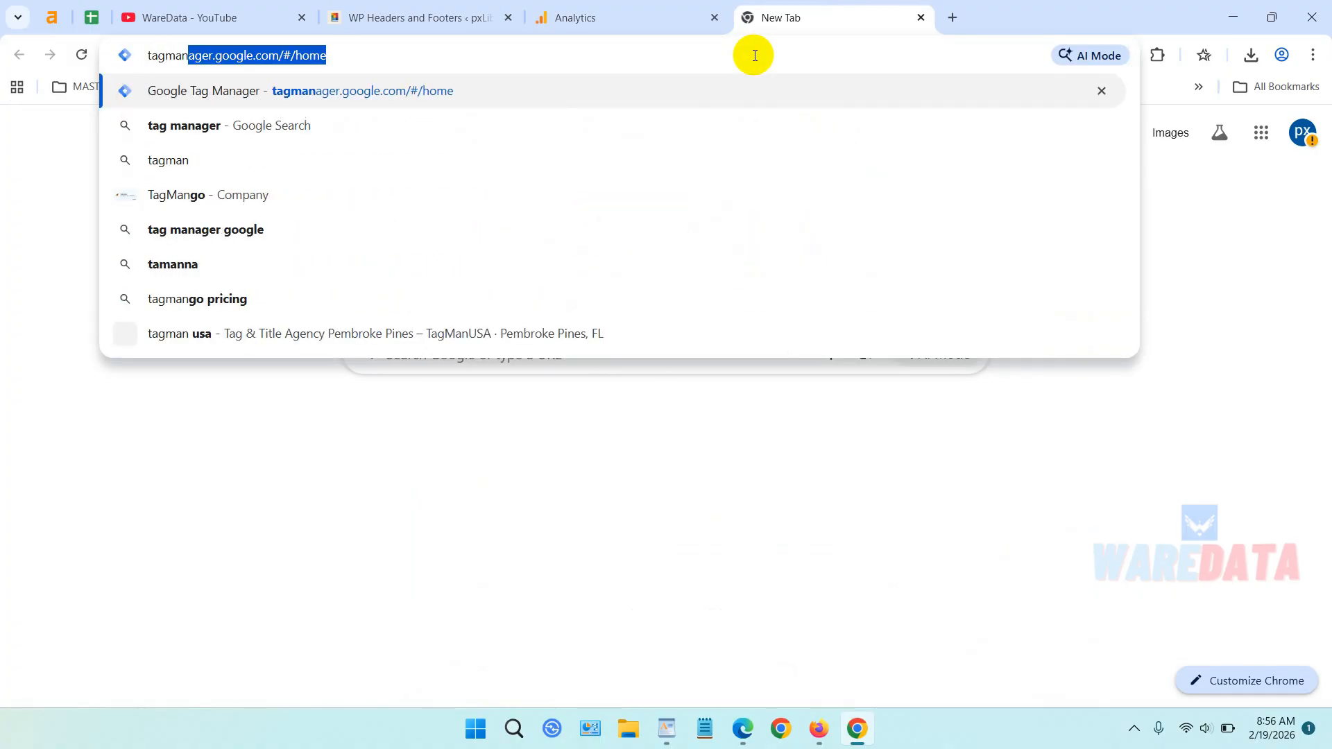
pyautogui.moveTo(444, 54); pyautogui.dragTo(282, 59)
pyautogui.press('BackSpace')
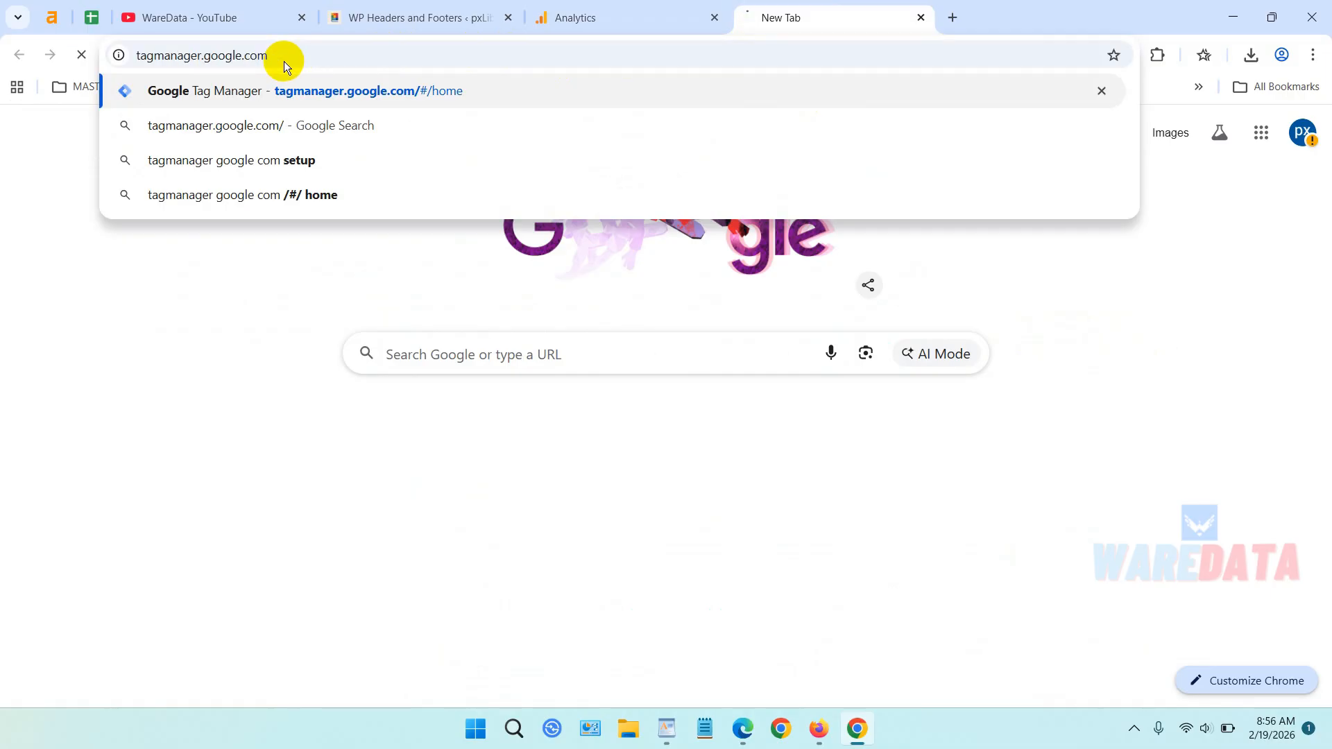
pyautogui.press('Return')
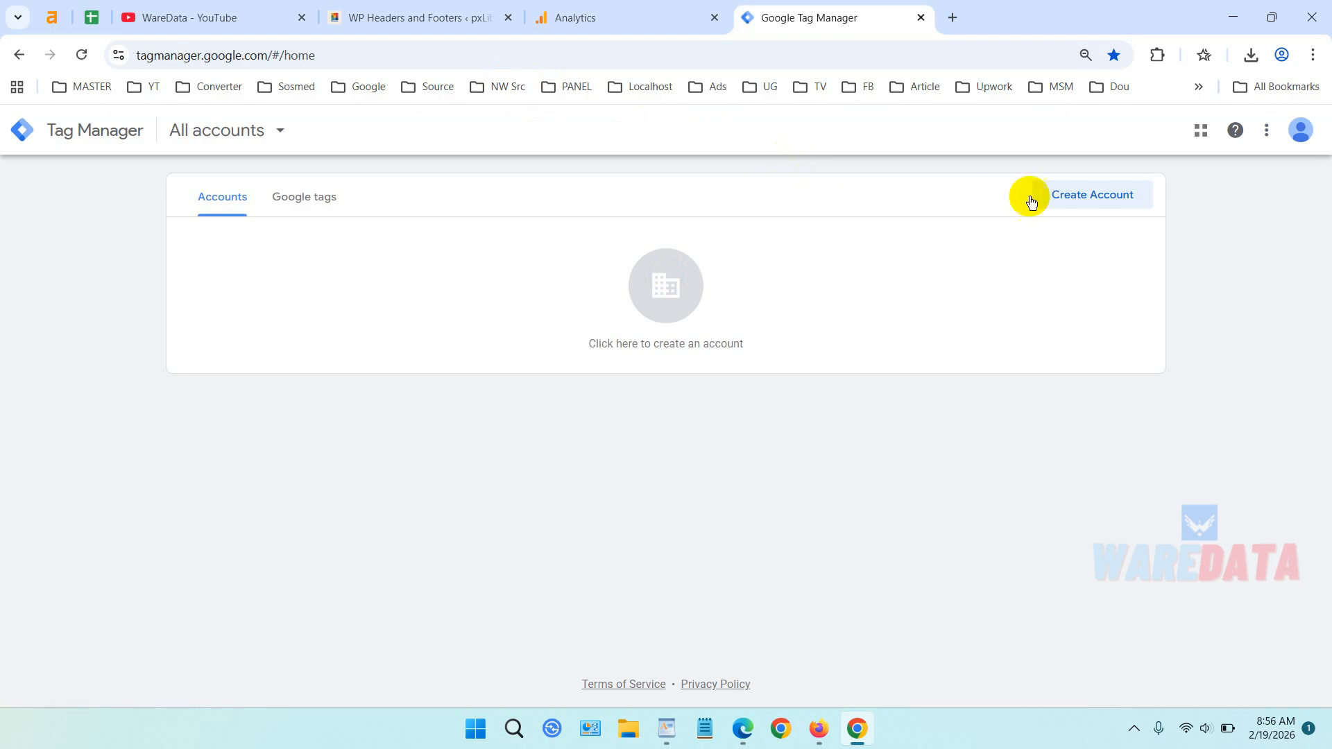
# Start a new Tag Manager account and enter pxLib as the account name.
pyautogui.click(1078, 197)
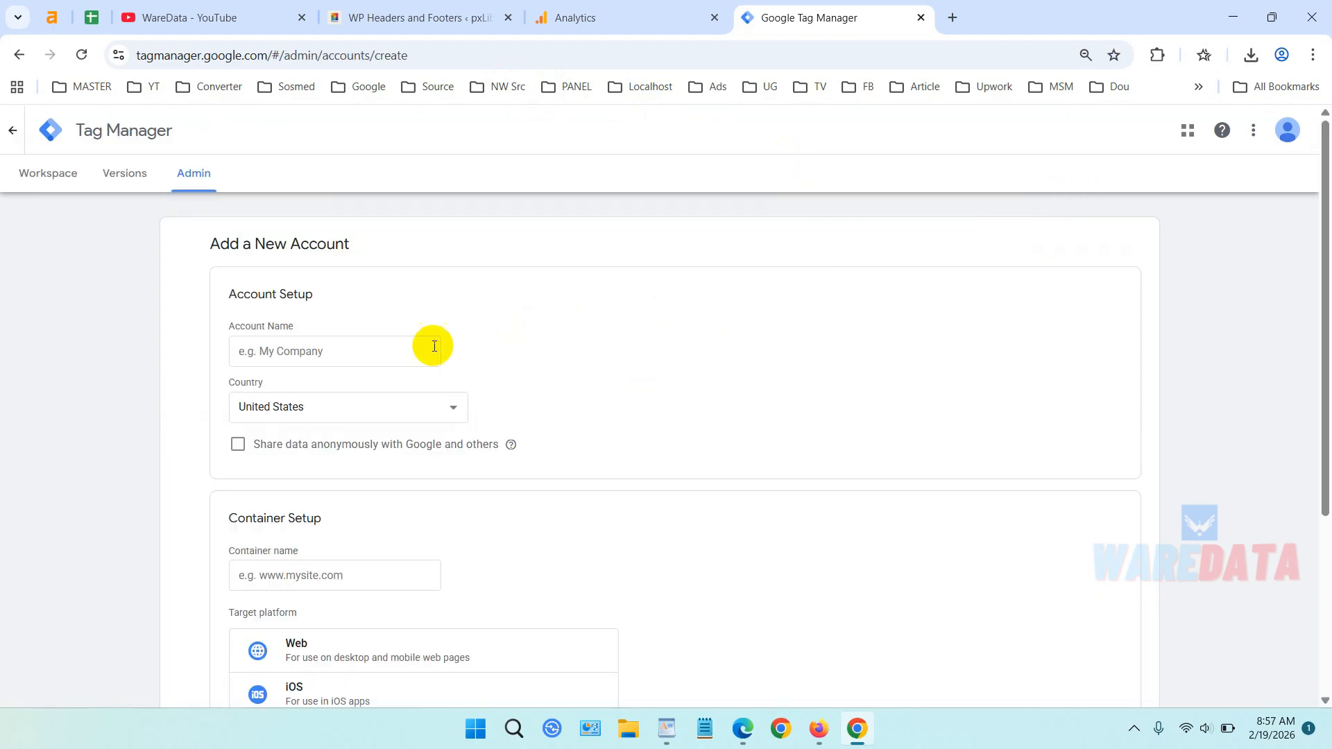
pyautogui.click(350, 353)
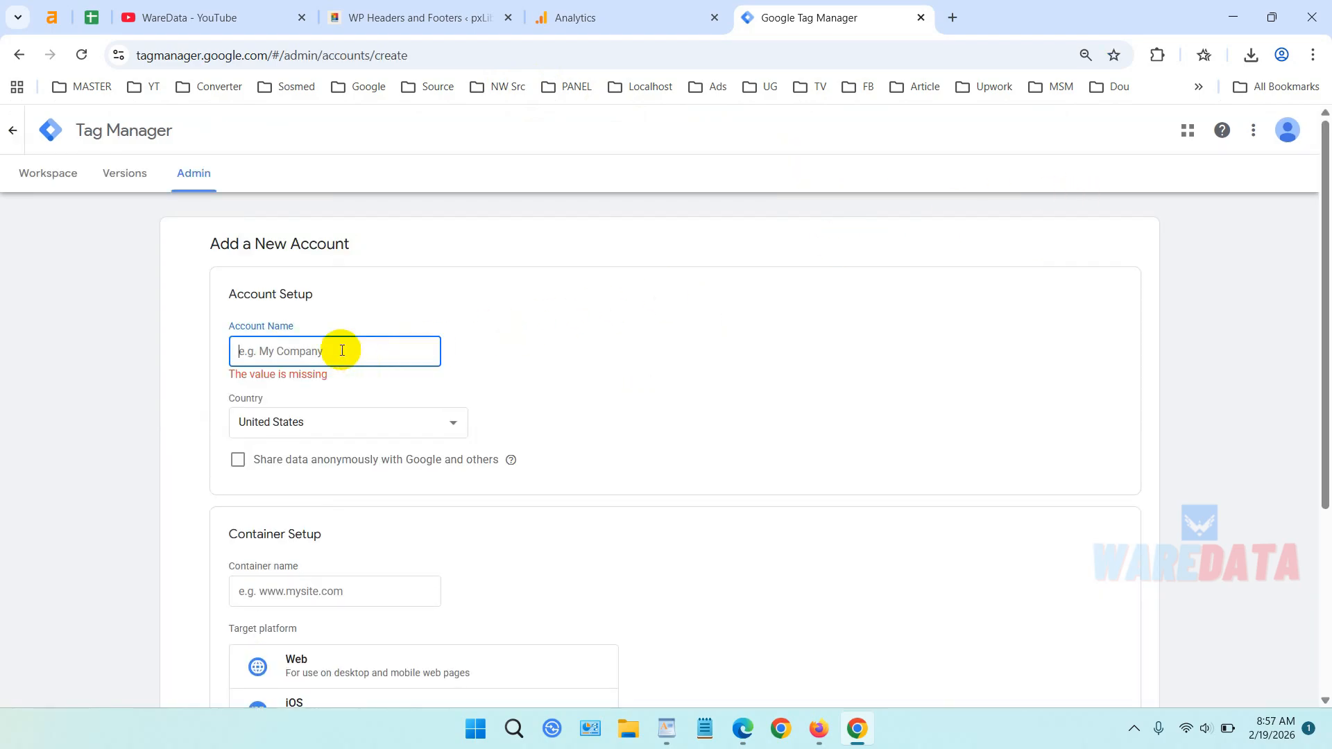
pyautogui.write('pxLib')
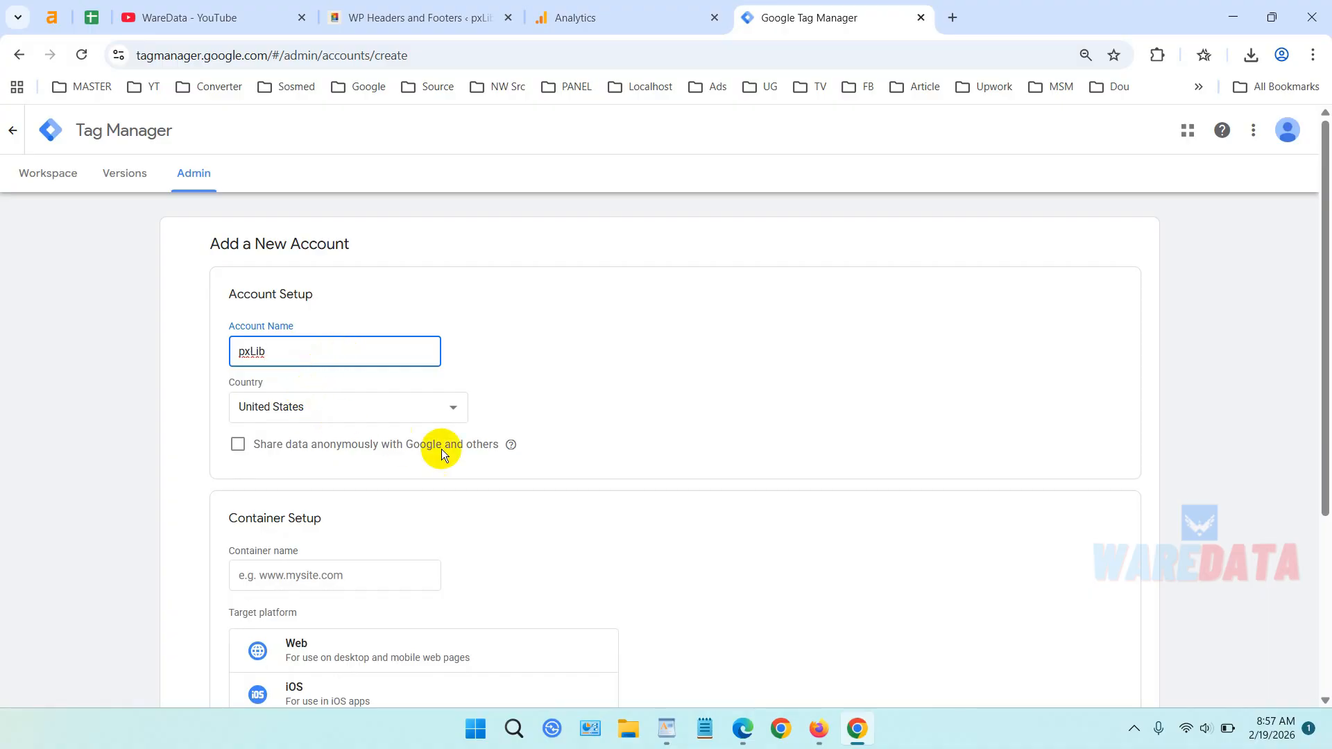
pyautogui.scroll(-1, 441, 450)
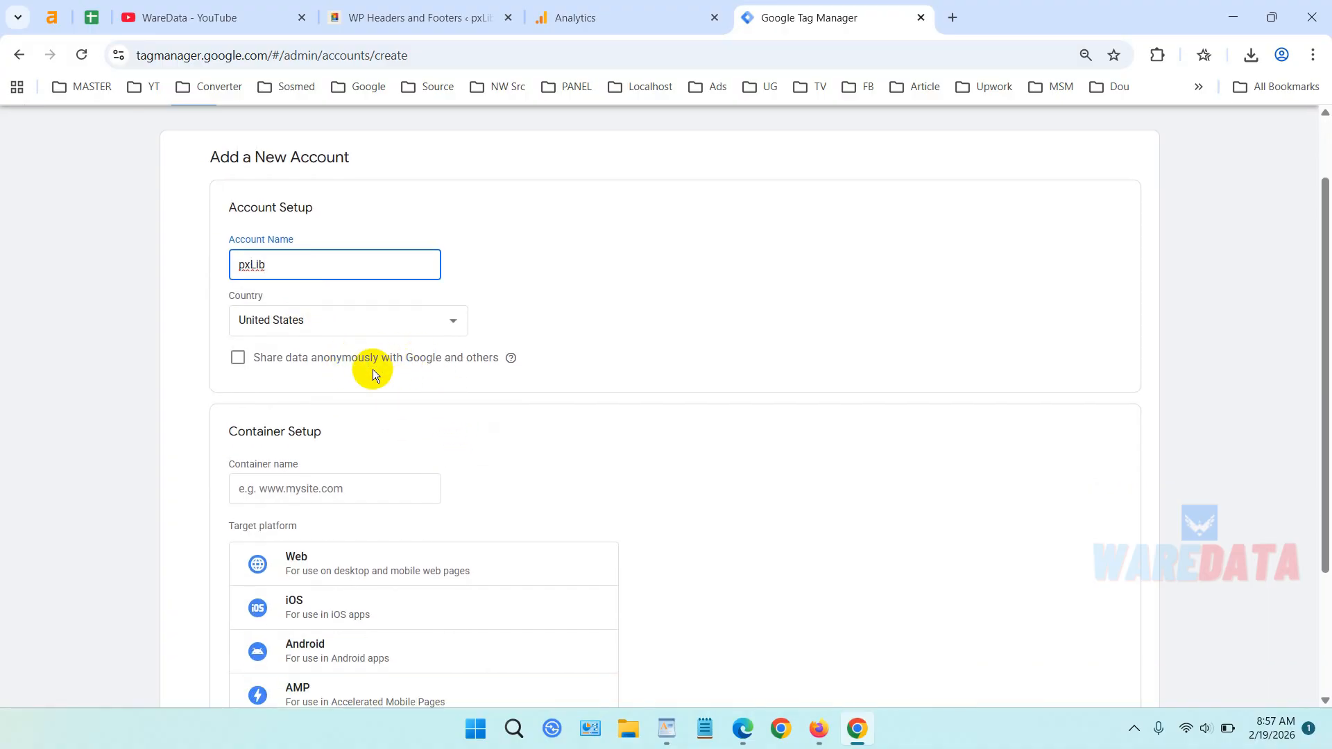
pyautogui.scroll(-1, 384, 367)
pyautogui.click(387, 401)
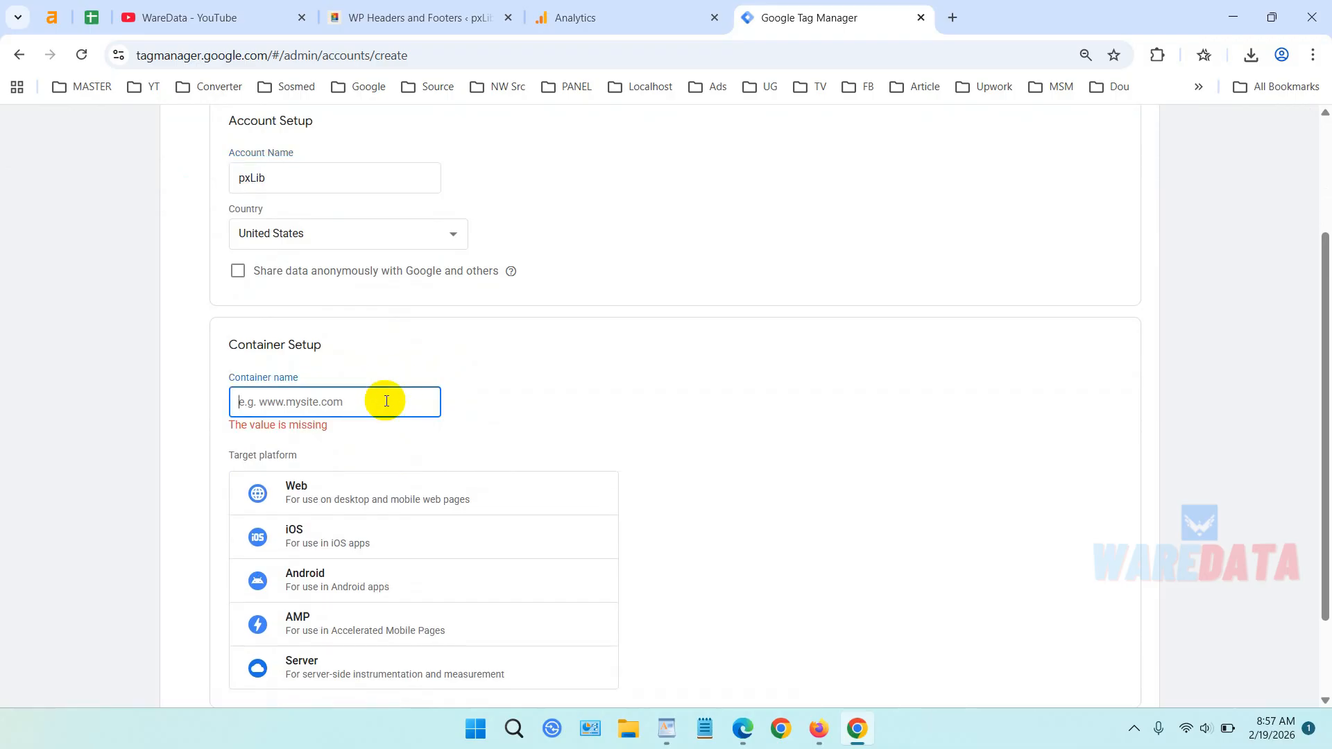
pyautogui.write('www.')
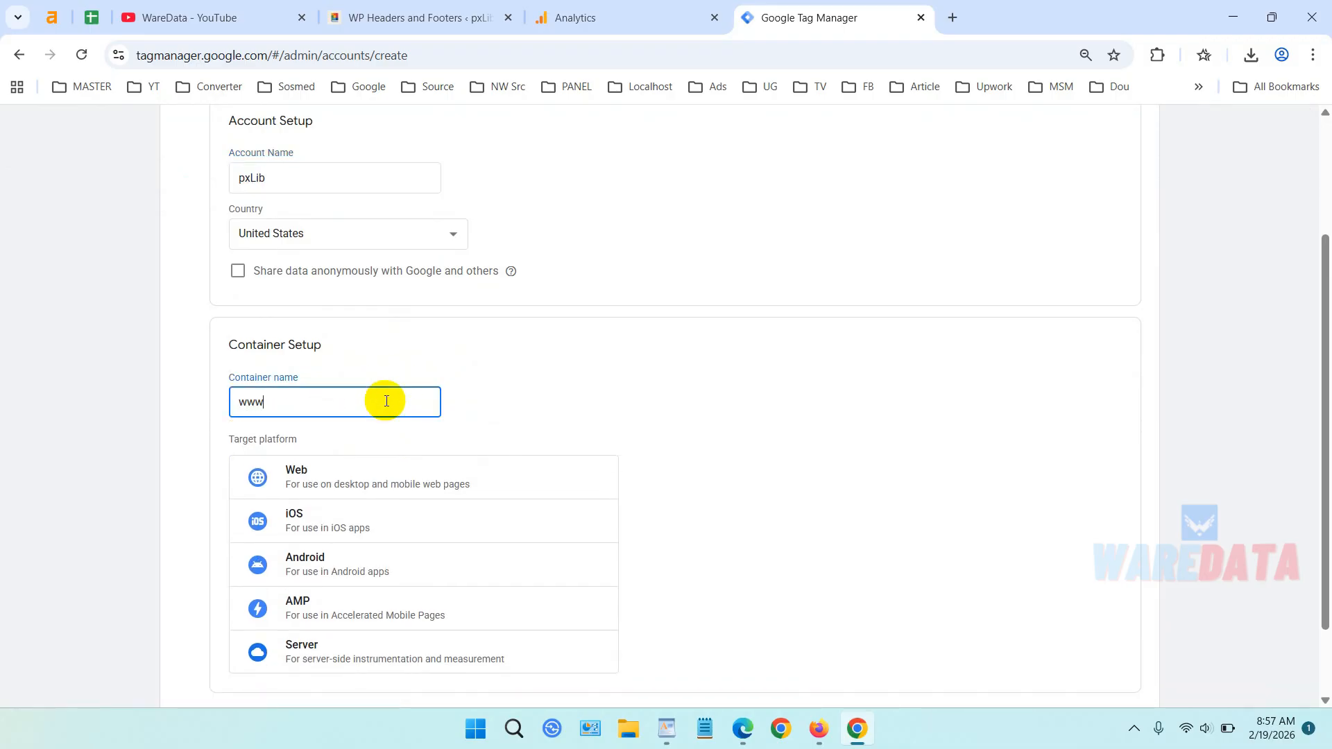
pyautogui.click(409, 17)
pyautogui.click(261, 57)
pyautogui.moveTo(257, 57); pyautogui.dragTo(205, 57)
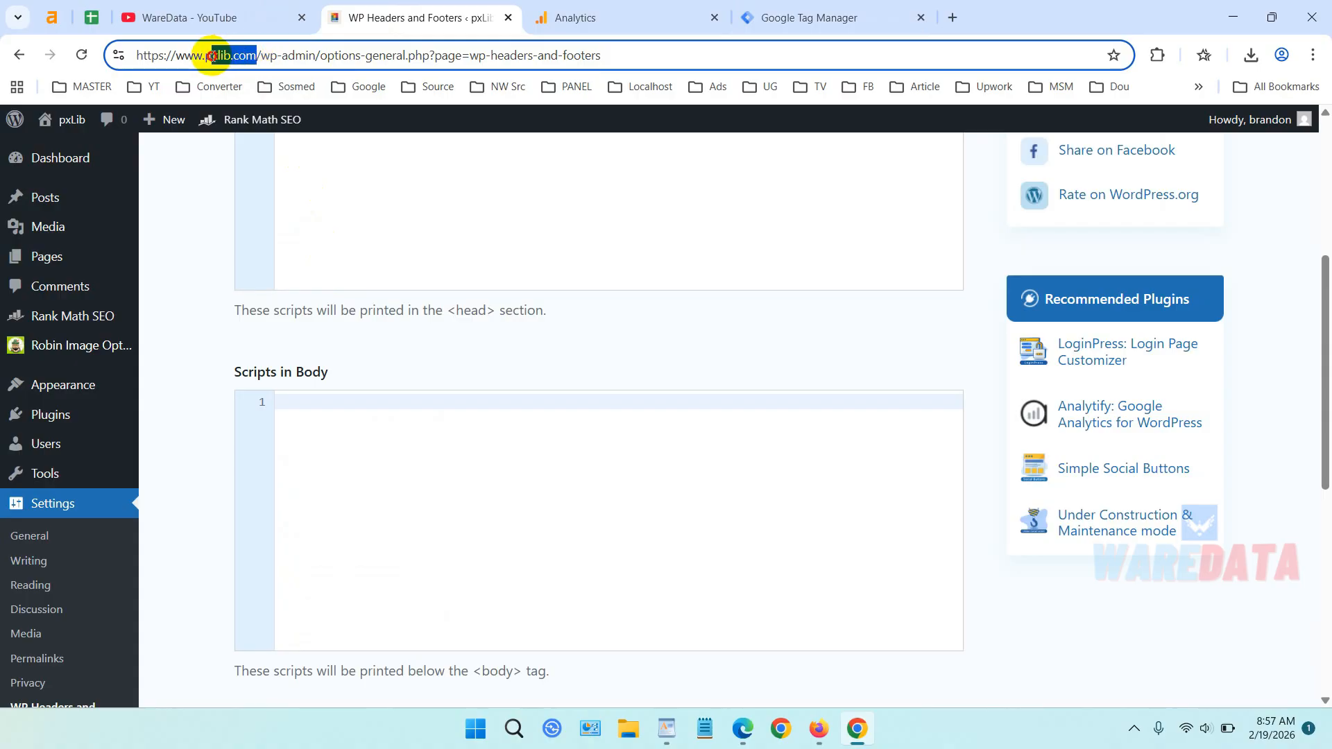
pyautogui.rightClick(223, 61)
pyautogui.click(311, 221)
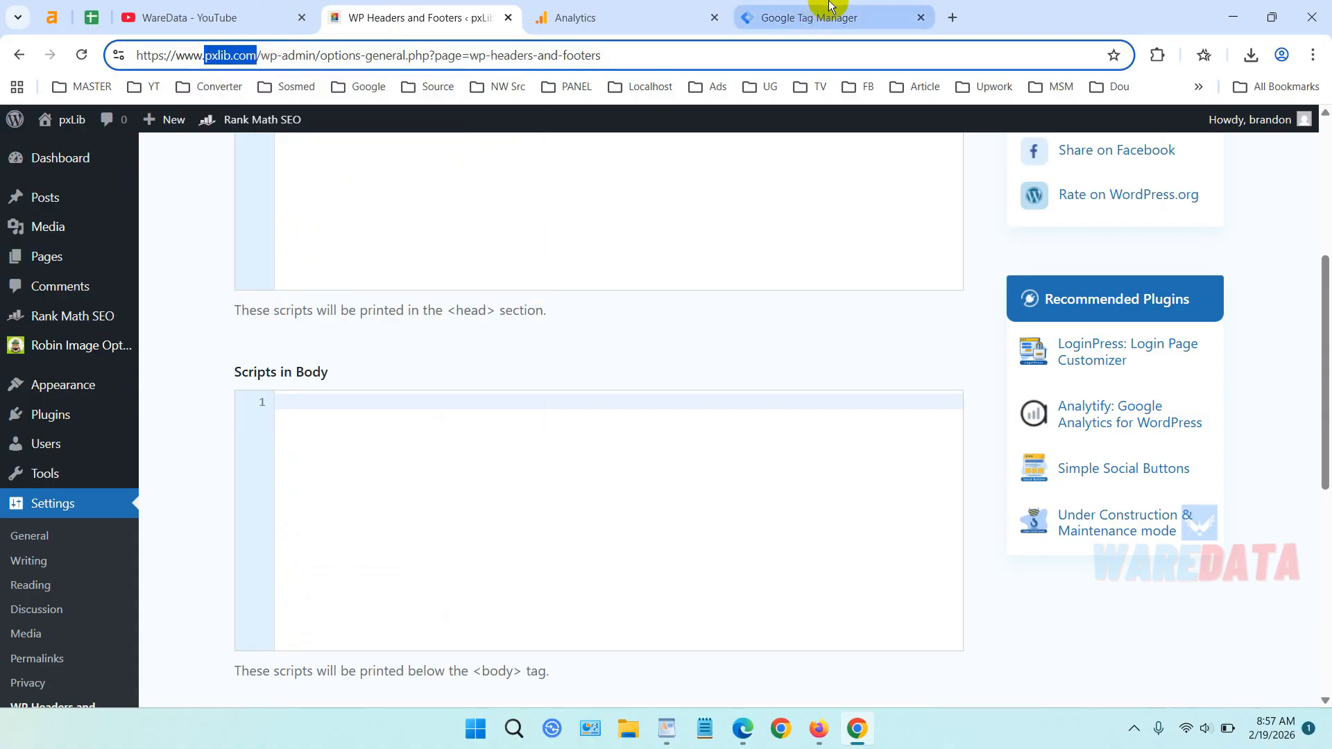
pyautogui.click(829, 15)
pyautogui.hotkey('ctrl', 'v')
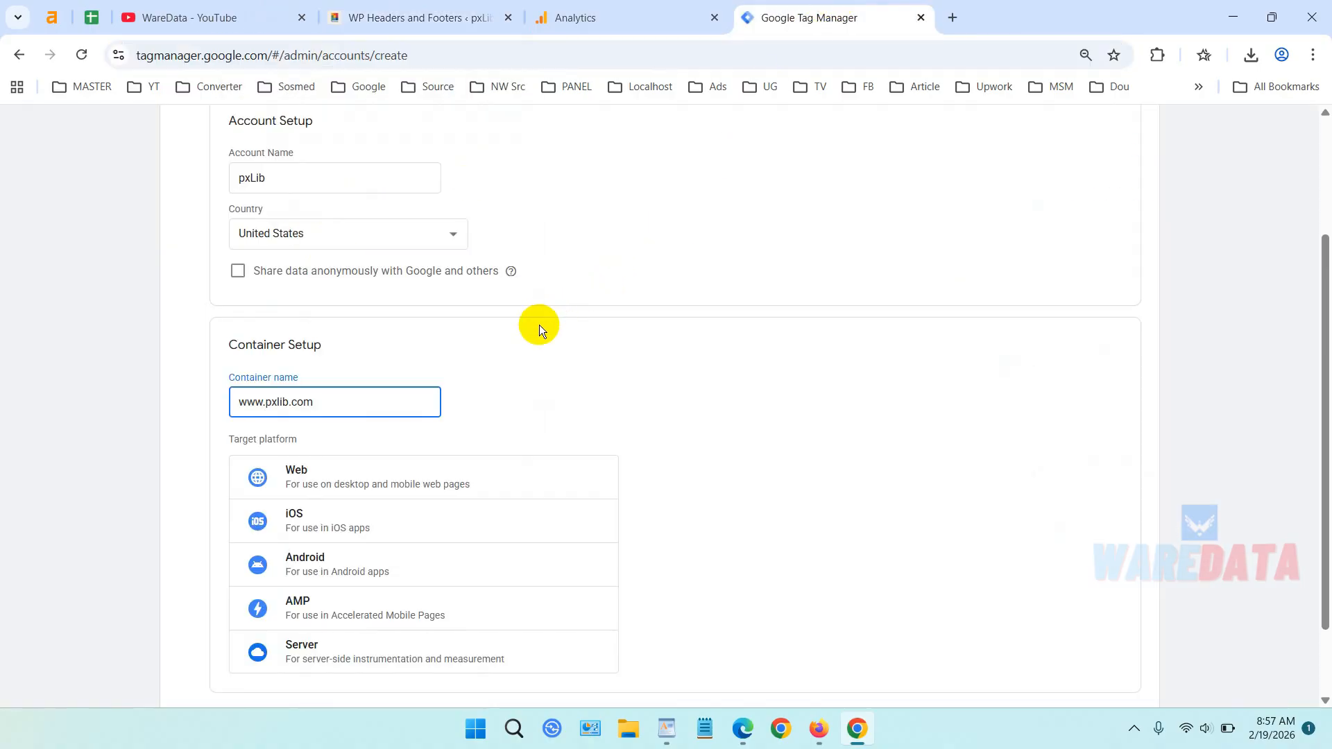
# Choose Web as the container platform and create the account.
pyautogui.scroll(-2, 539, 325)
pyautogui.click(356, 397)
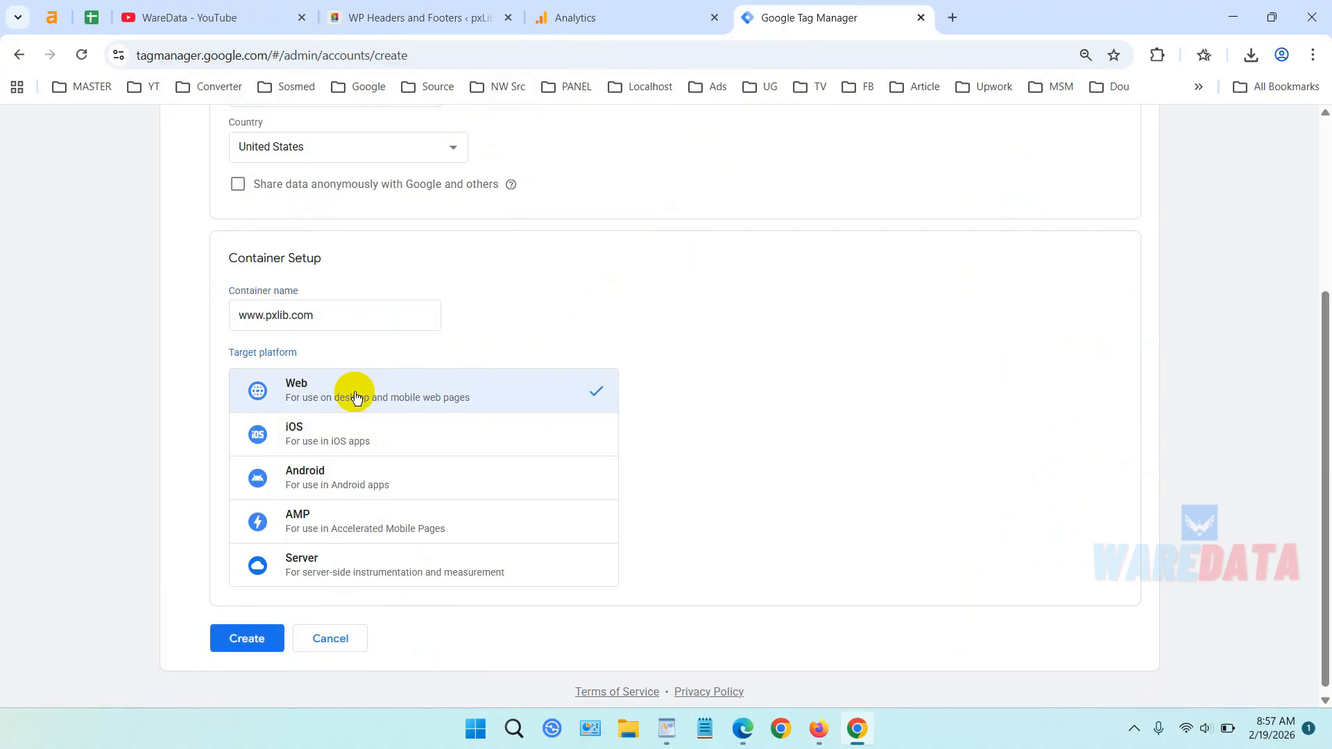
pyautogui.click(249, 639)
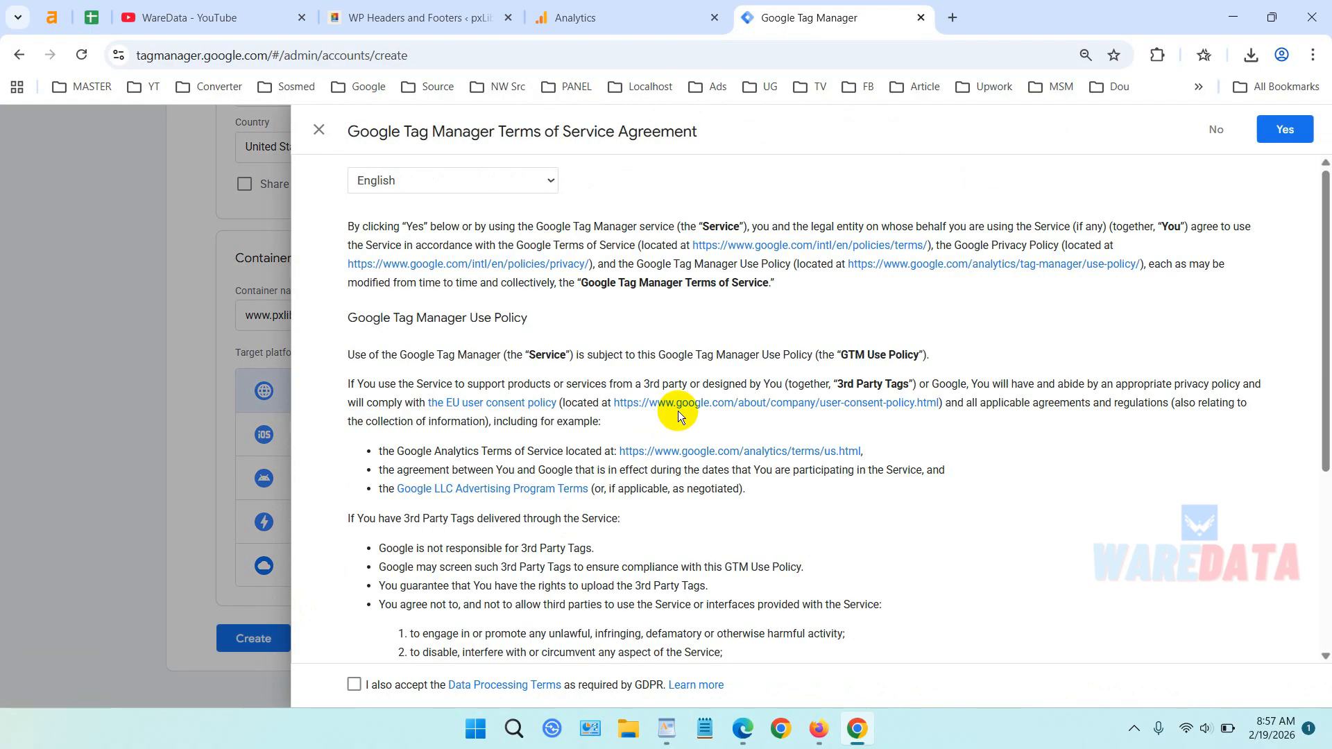
# Accept the GDPR Data Processing Terms and the Tag Manager Terms of Service.
pyautogui.scroll(-4, 677, 410)
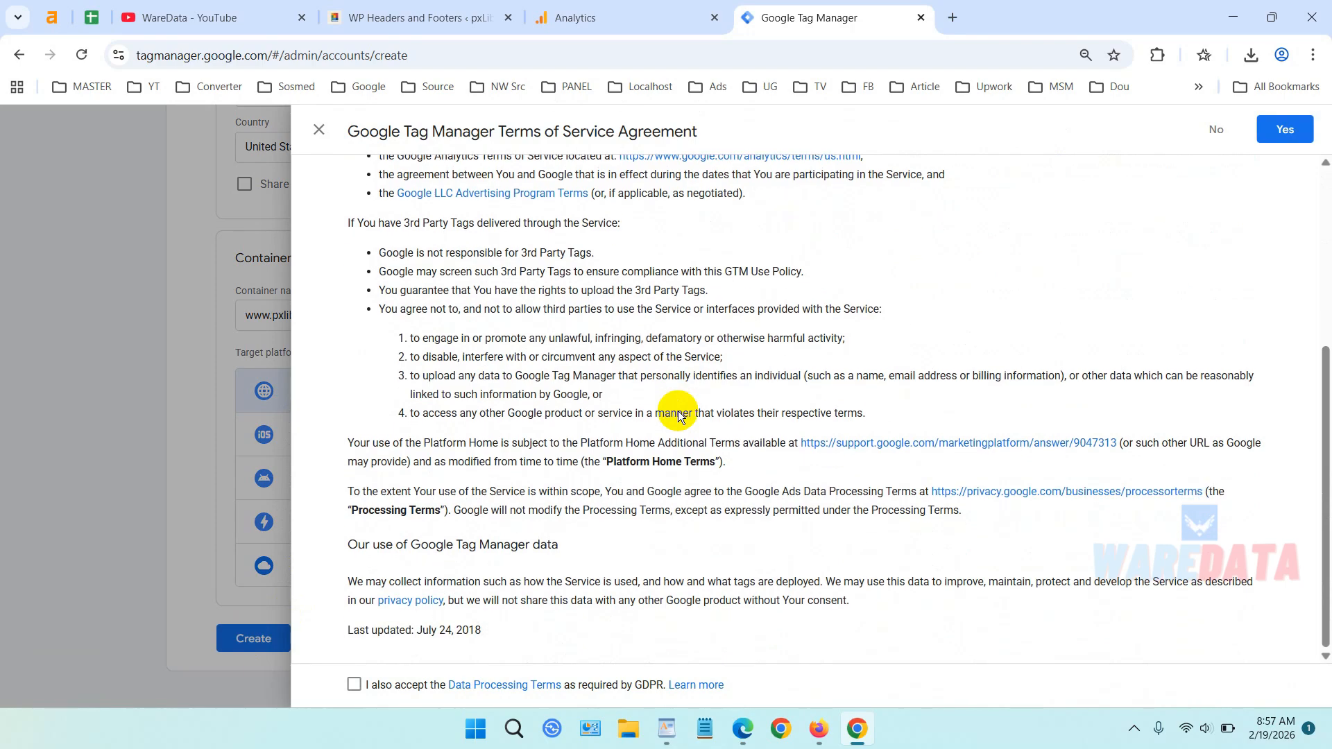
pyautogui.click(355, 685)
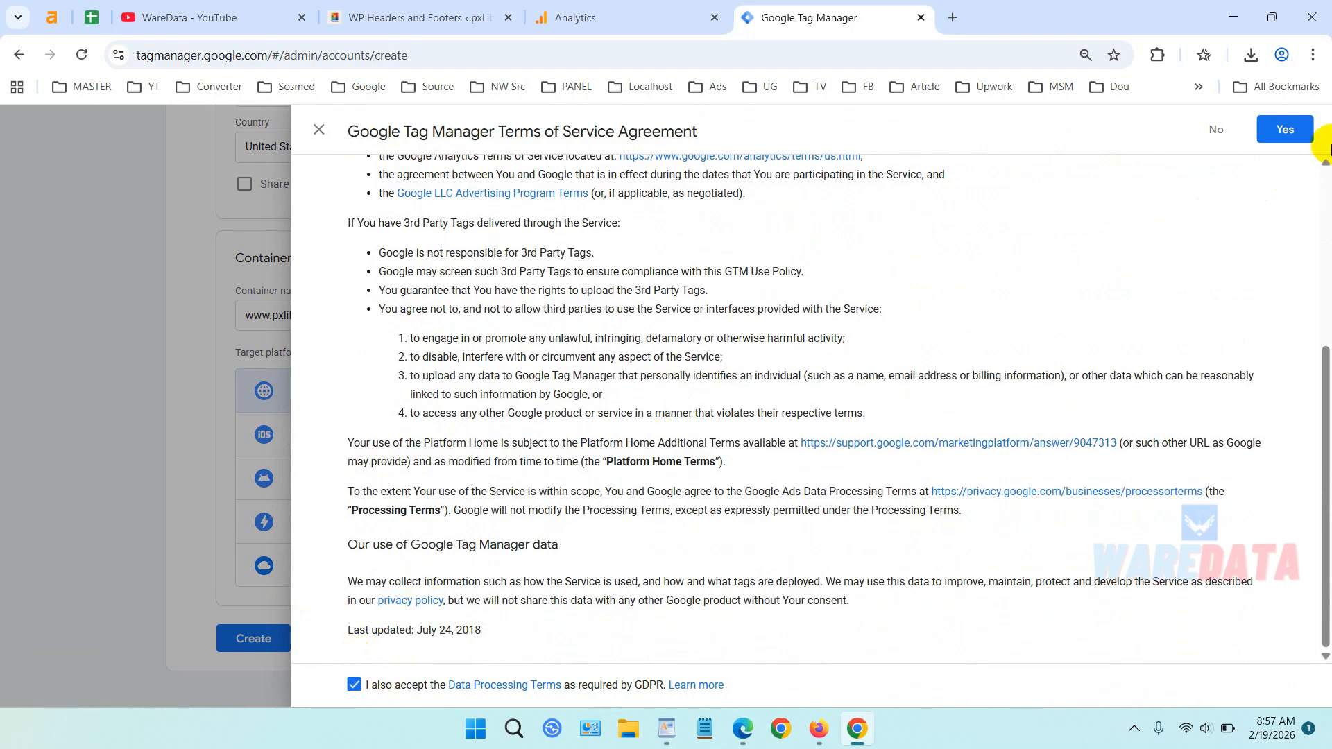
pyautogui.click(1299, 129)
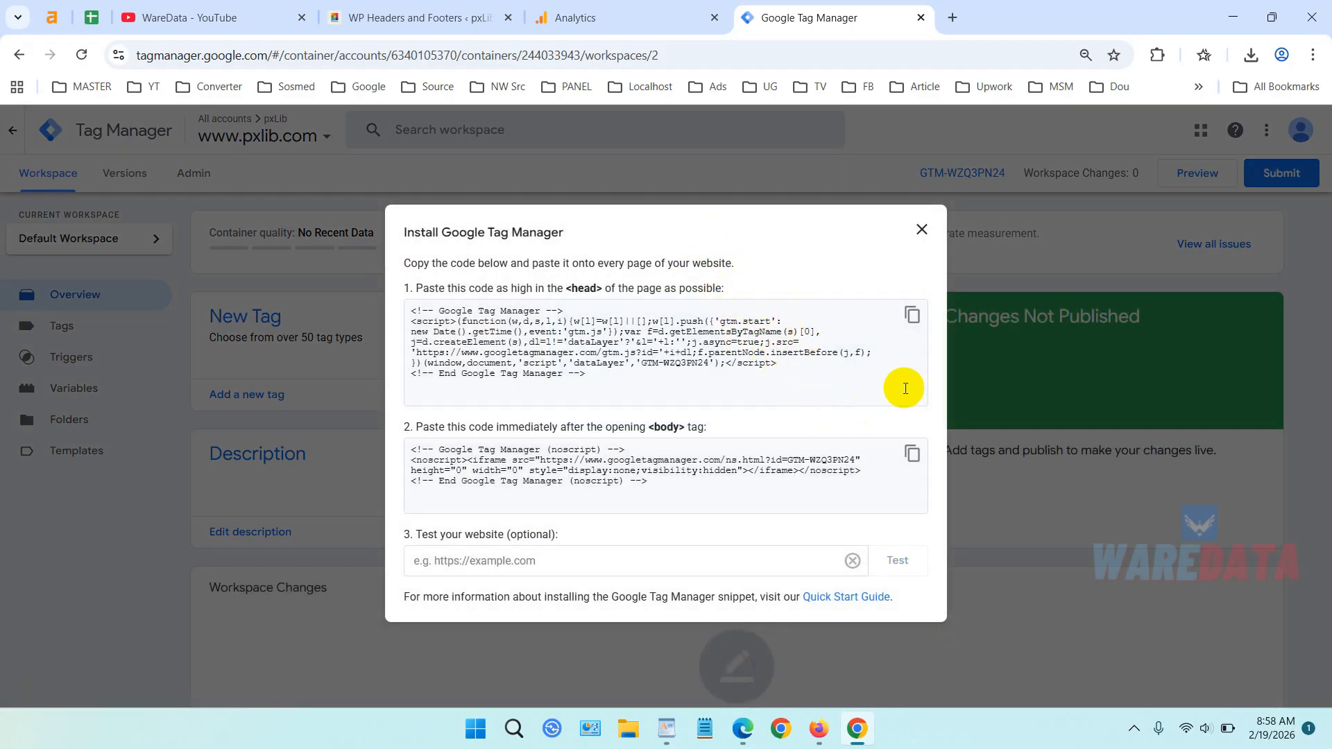
# Reopen the container's install code window and copy the head snippet.
pyautogui.click(922, 230)
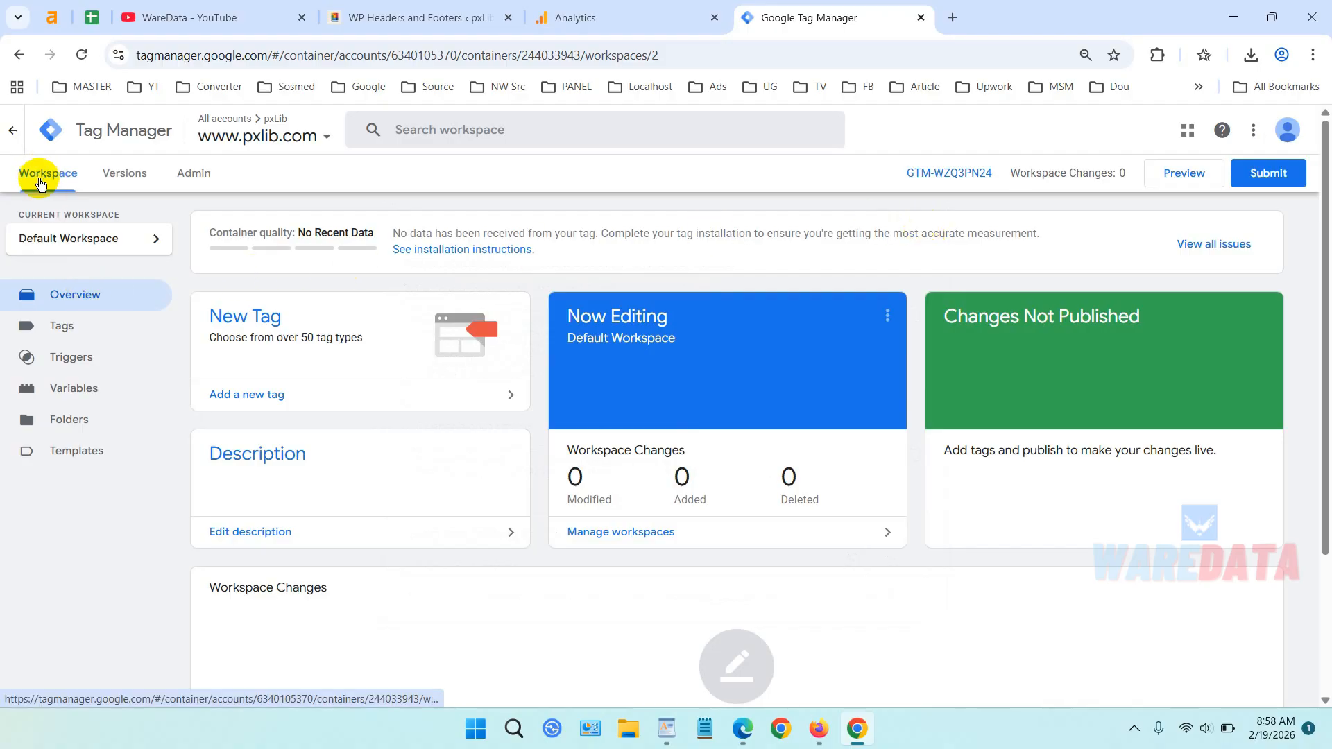
pyautogui.click(964, 175)
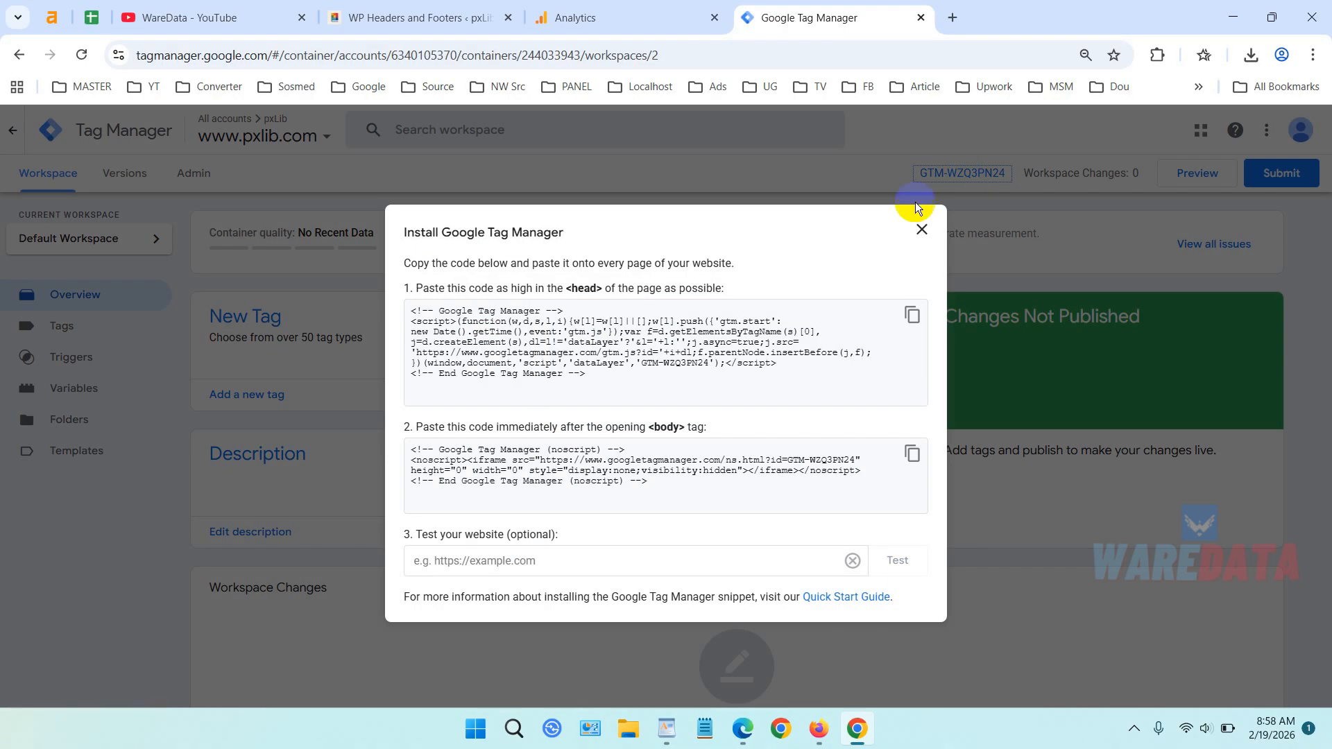
pyautogui.click(913, 320)
# Paste the GTM head snippet into WordPress's header scripts on line 4.
pyautogui.click(419, 16)
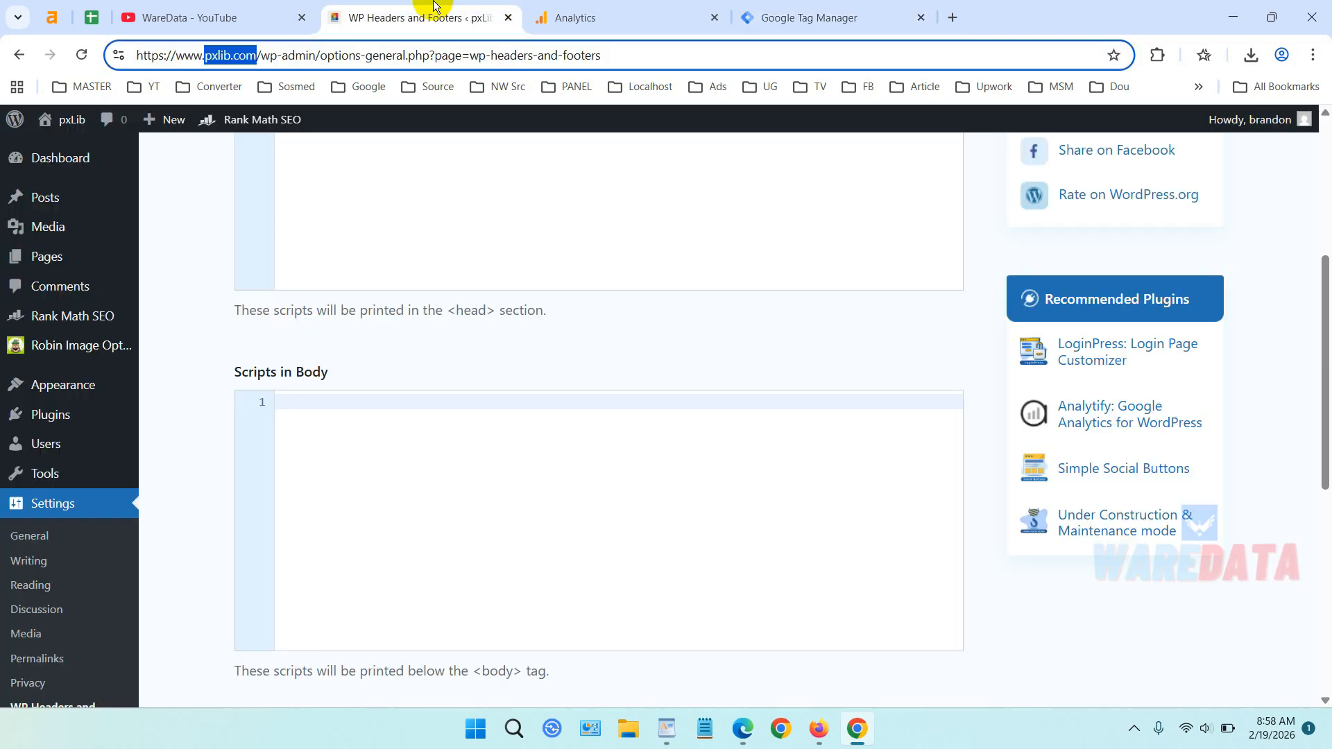
pyautogui.scroll(3, 496, 227)
pyautogui.click(473, 294)
pyautogui.hotkey('ctrl', 'v')
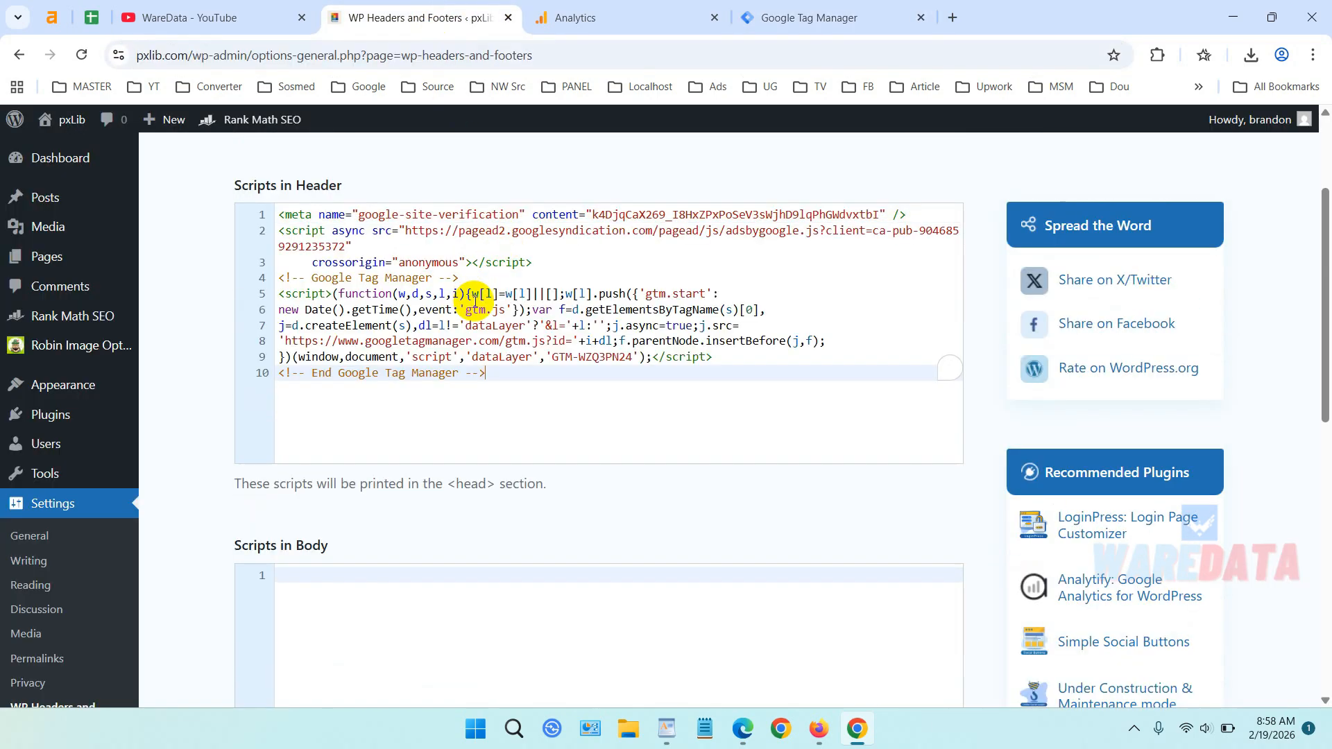
# Copy the GTM noscript body snippet and paste it into Scripts in Body.
pyautogui.click(804, 17)
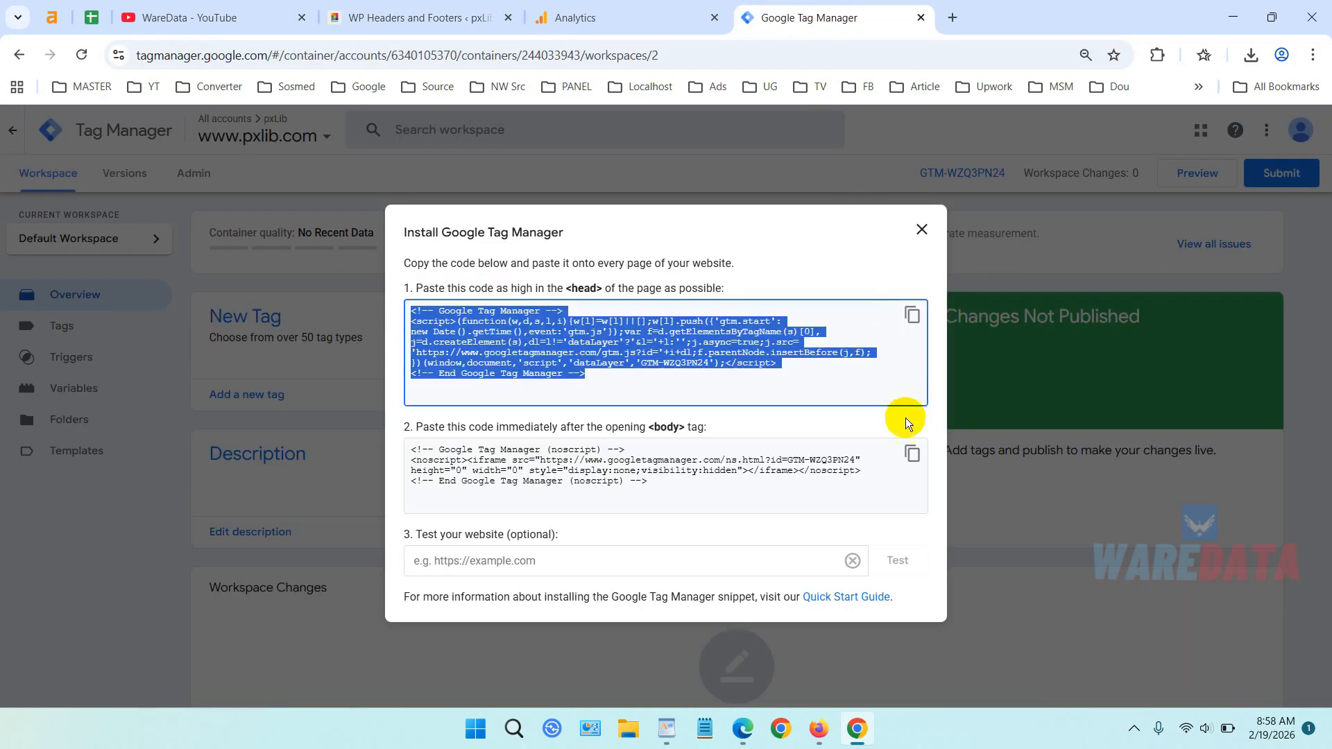
pyautogui.click(912, 457)
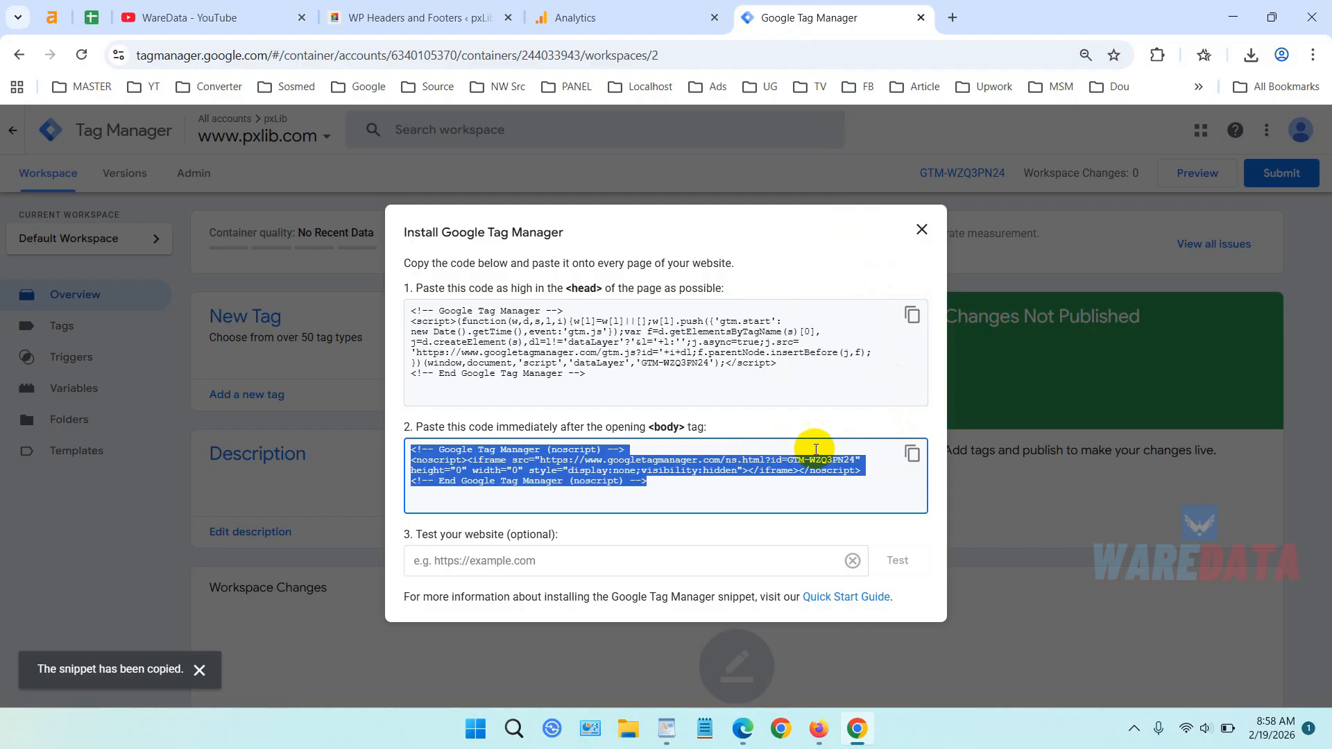
pyautogui.click(417, 17)
pyautogui.scroll(-3, 497, 369)
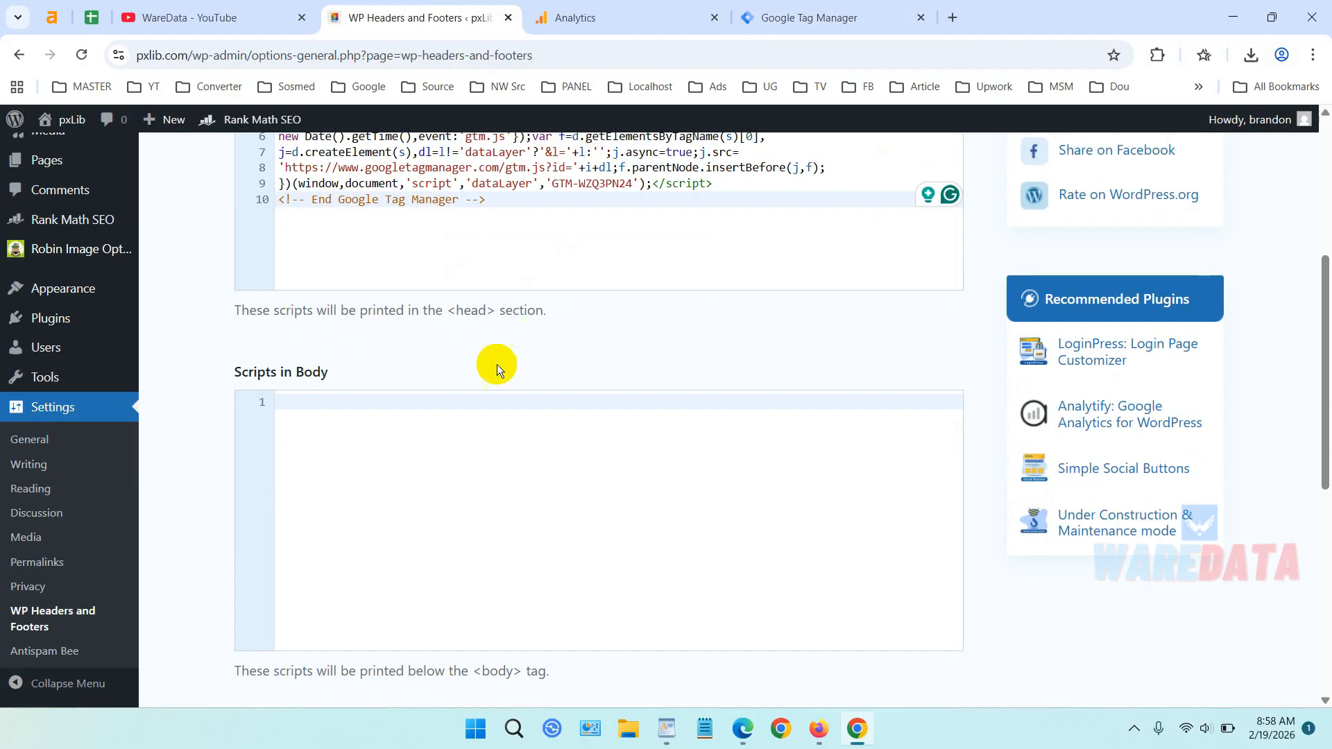
pyautogui.hotkey('ctrl', 'v')
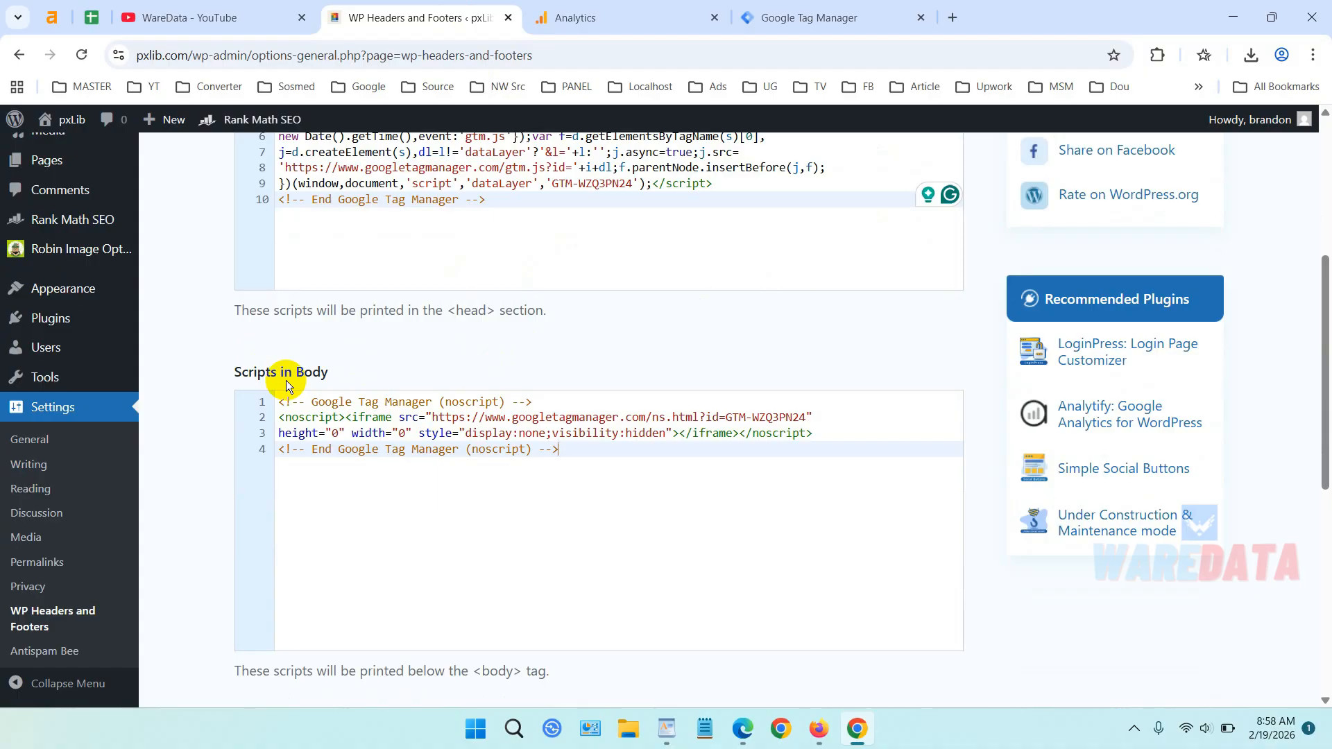
# Save the WordPress header and body script settings.
pyautogui.scroll(-4, 434, 394)
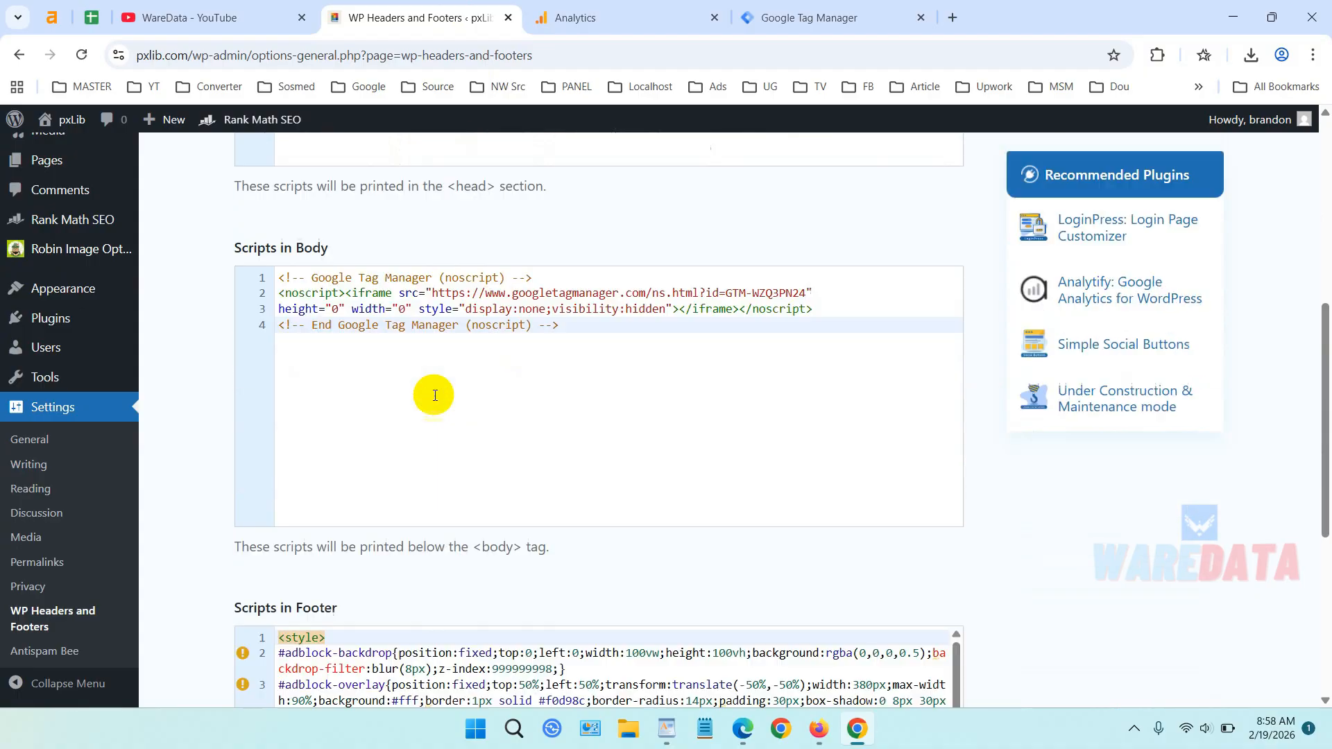
pyautogui.scroll(2, 434, 393)
pyautogui.scroll(-3, 435, 394)
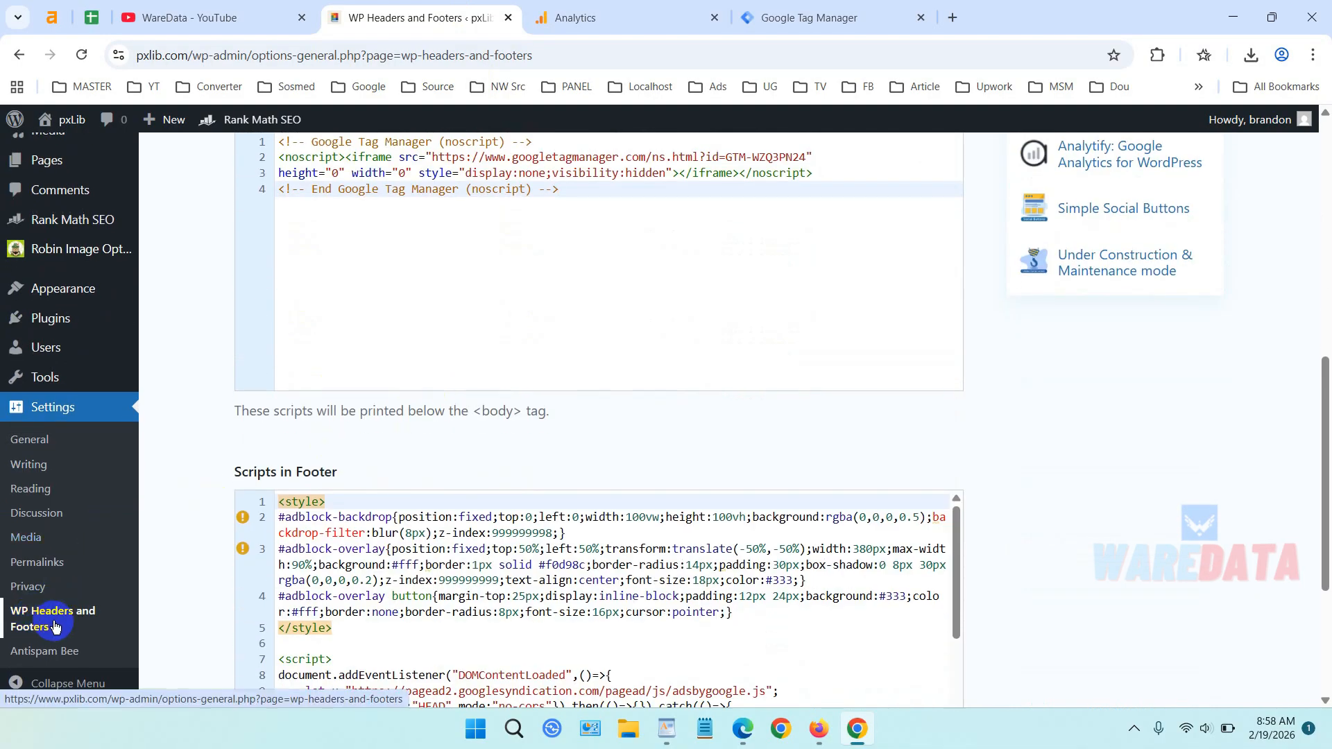
pyautogui.scroll(6, 83, 604)
pyautogui.scroll(1, 556, 431)
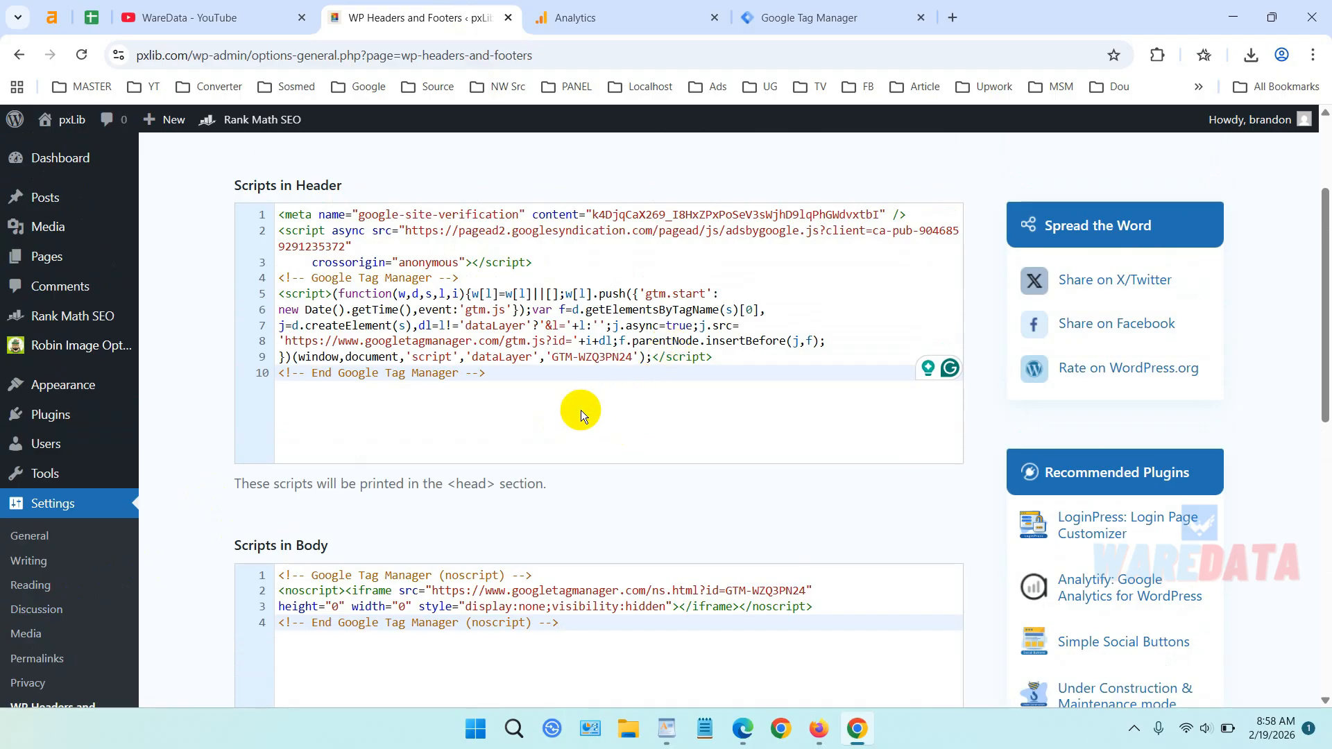
pyautogui.click(86, 423)
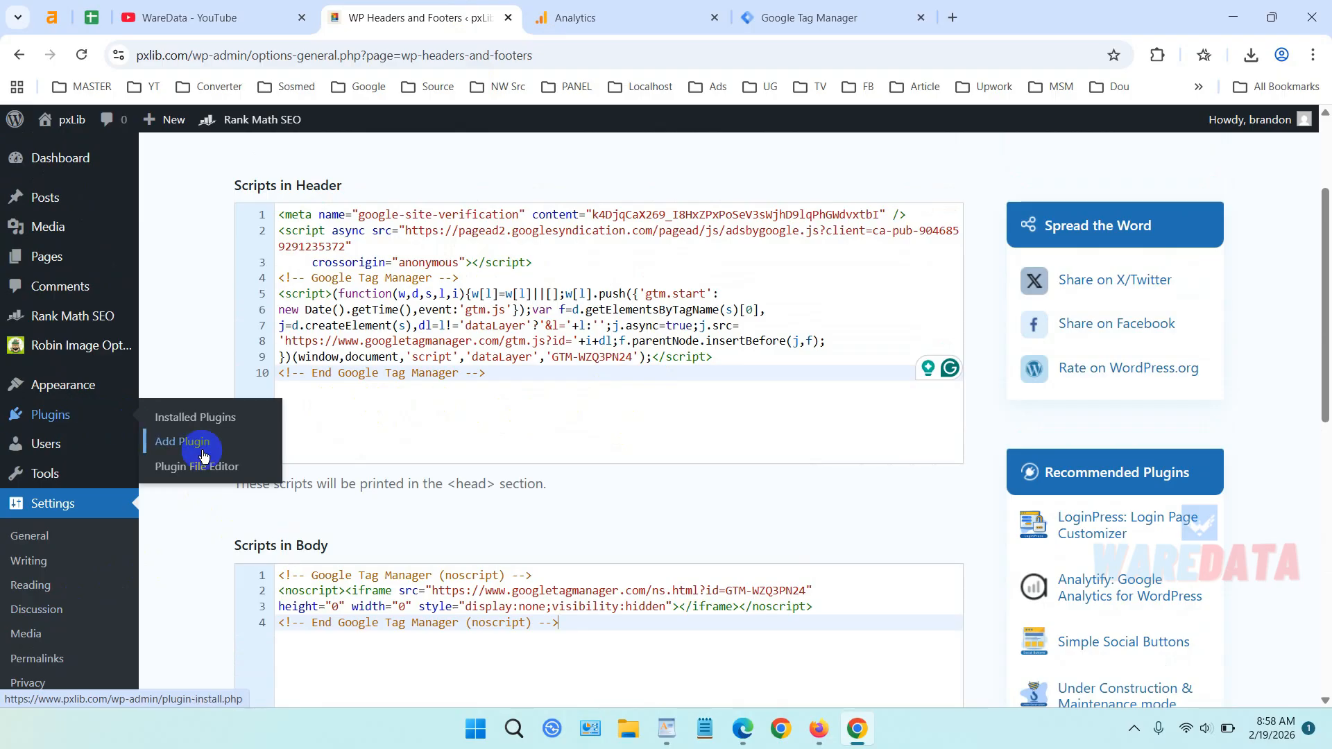
pyautogui.scroll(-10, 632, 397)
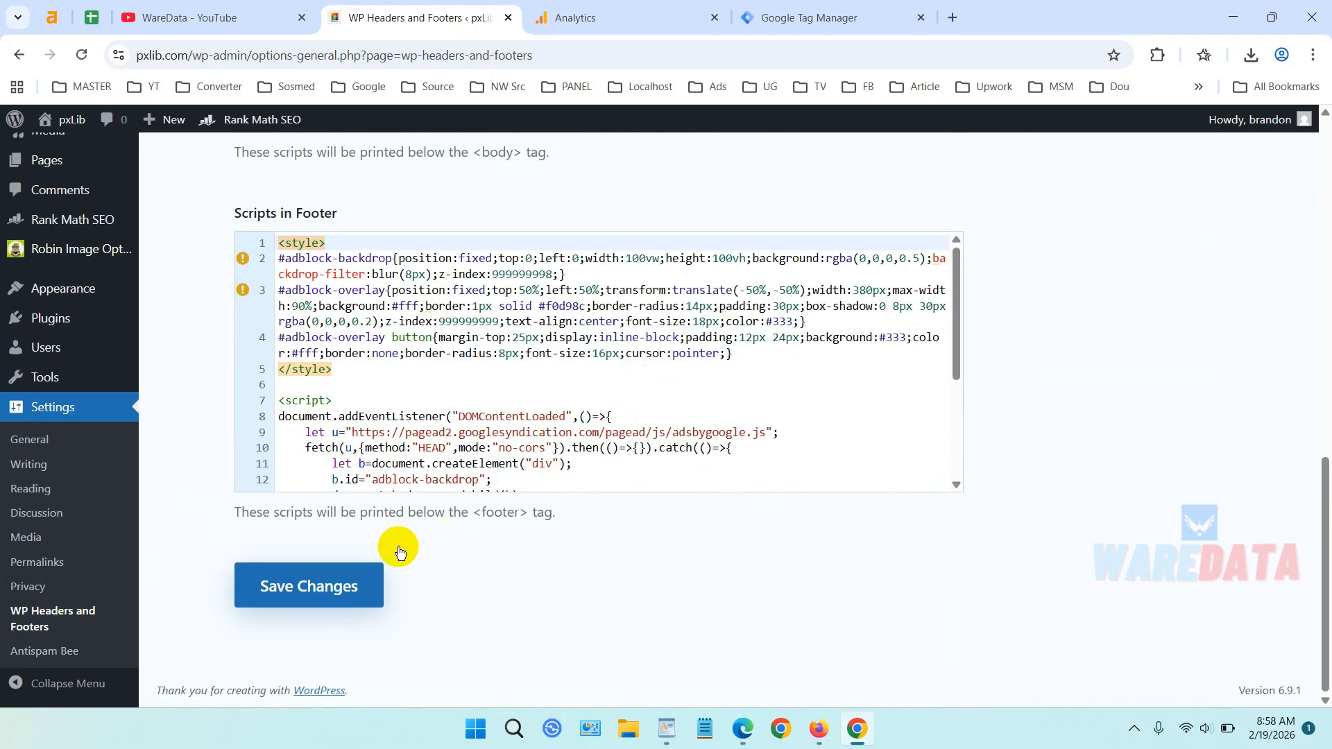
pyautogui.click(336, 580)
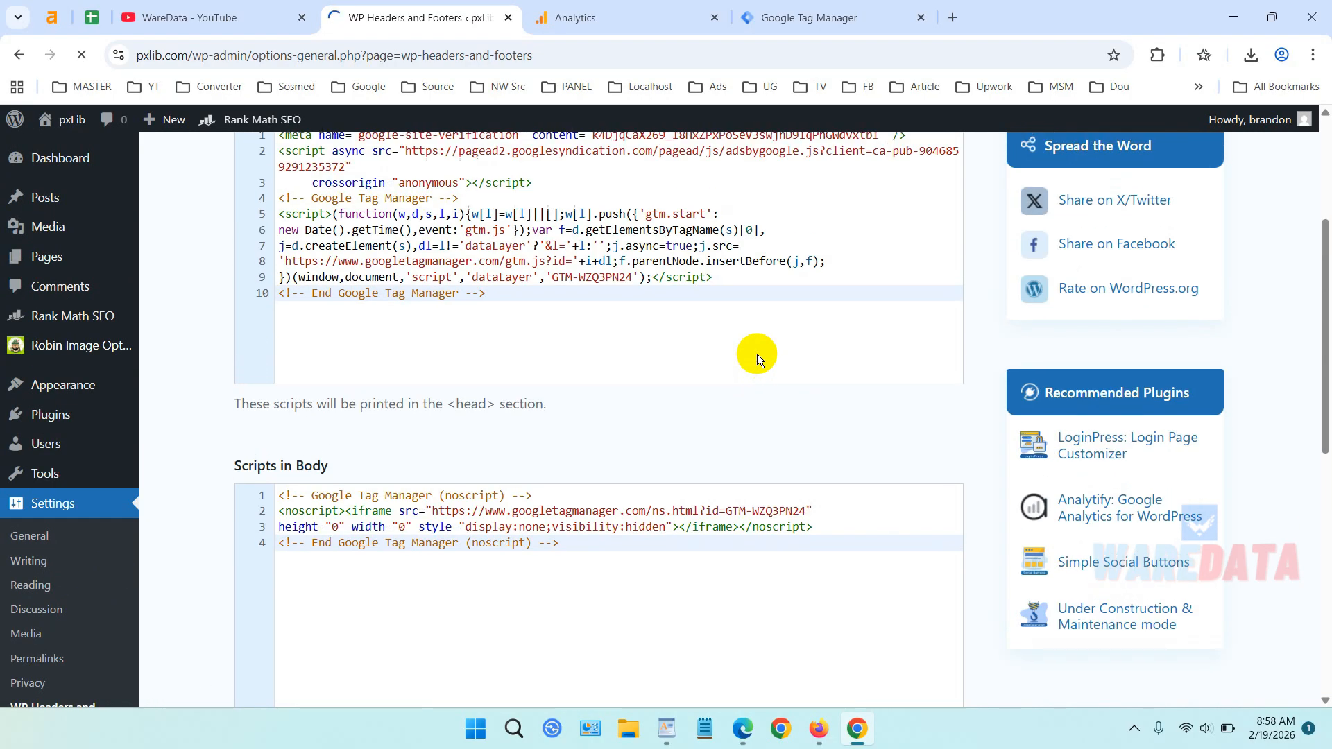
# Return to the Tag Manager workspace and dismiss the install instructions.
pyautogui.scroll(-5, 756, 353)
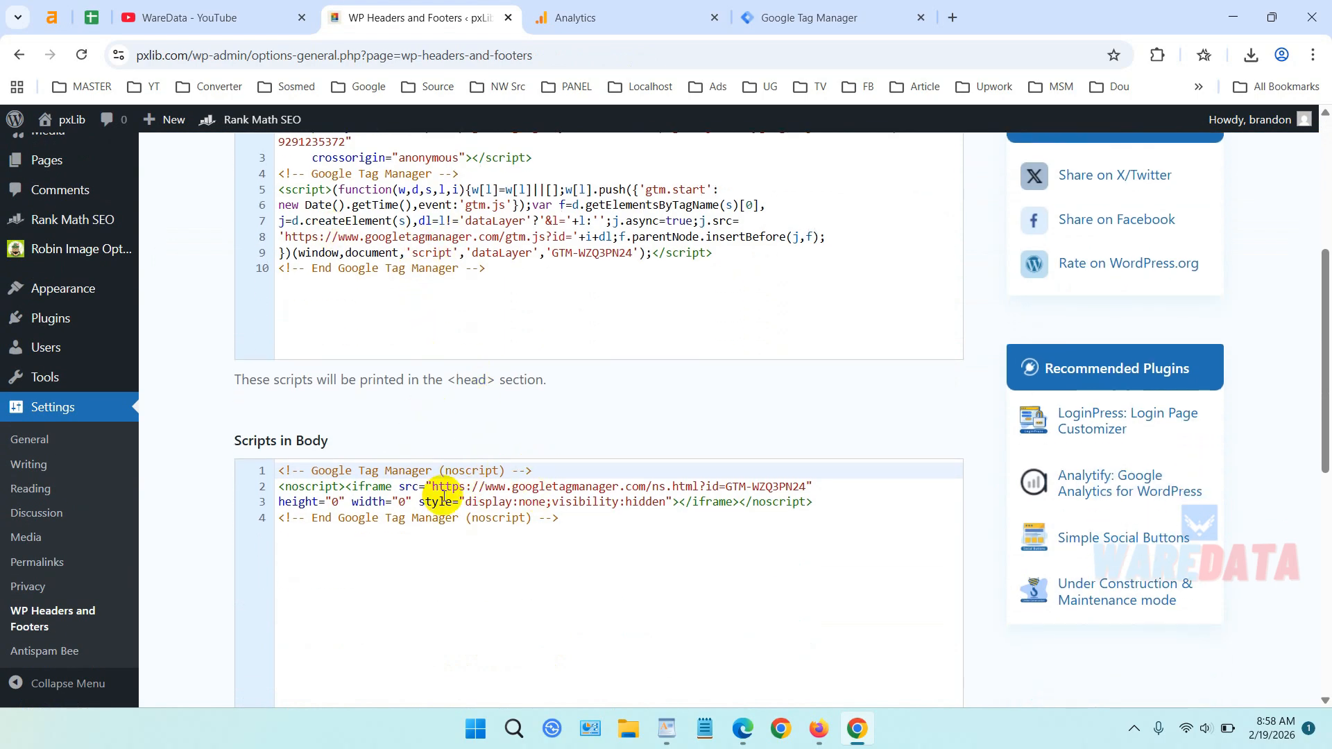
pyautogui.scroll(3, 388, 229)
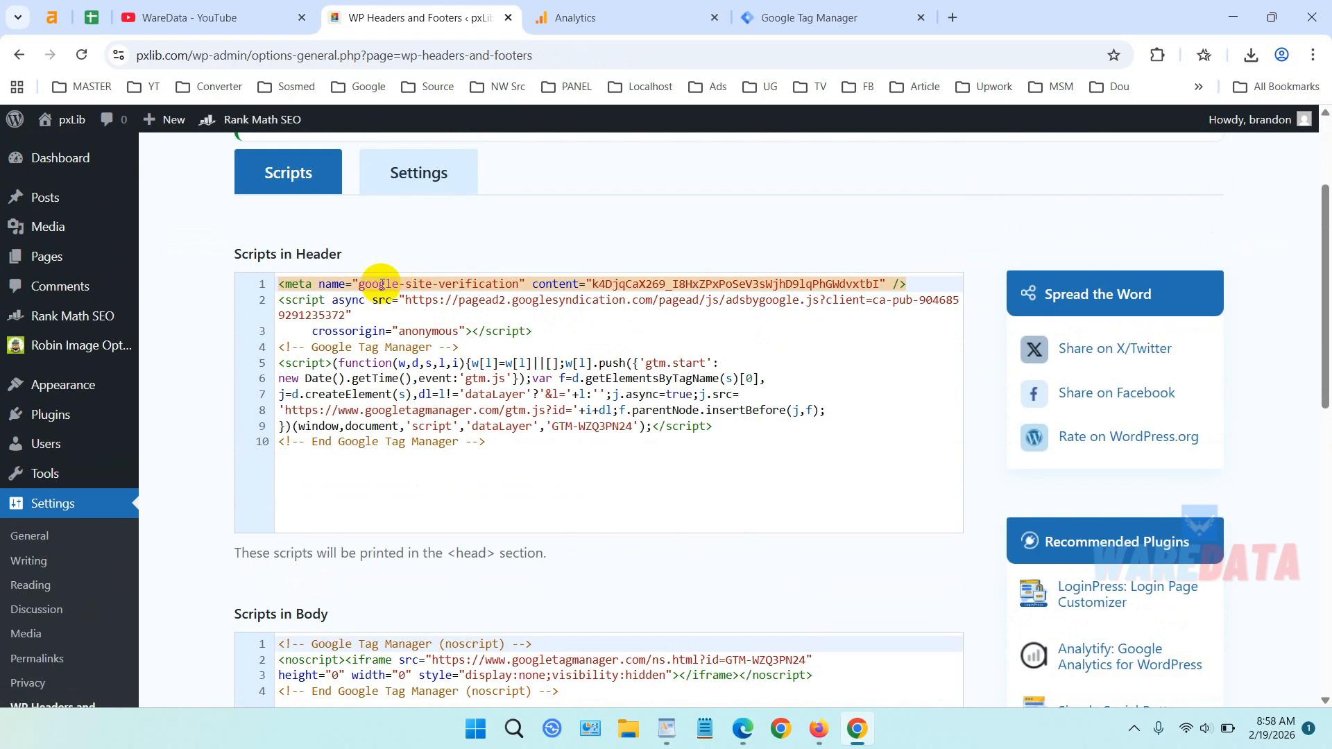
pyautogui.scroll(-3, 335, 276)
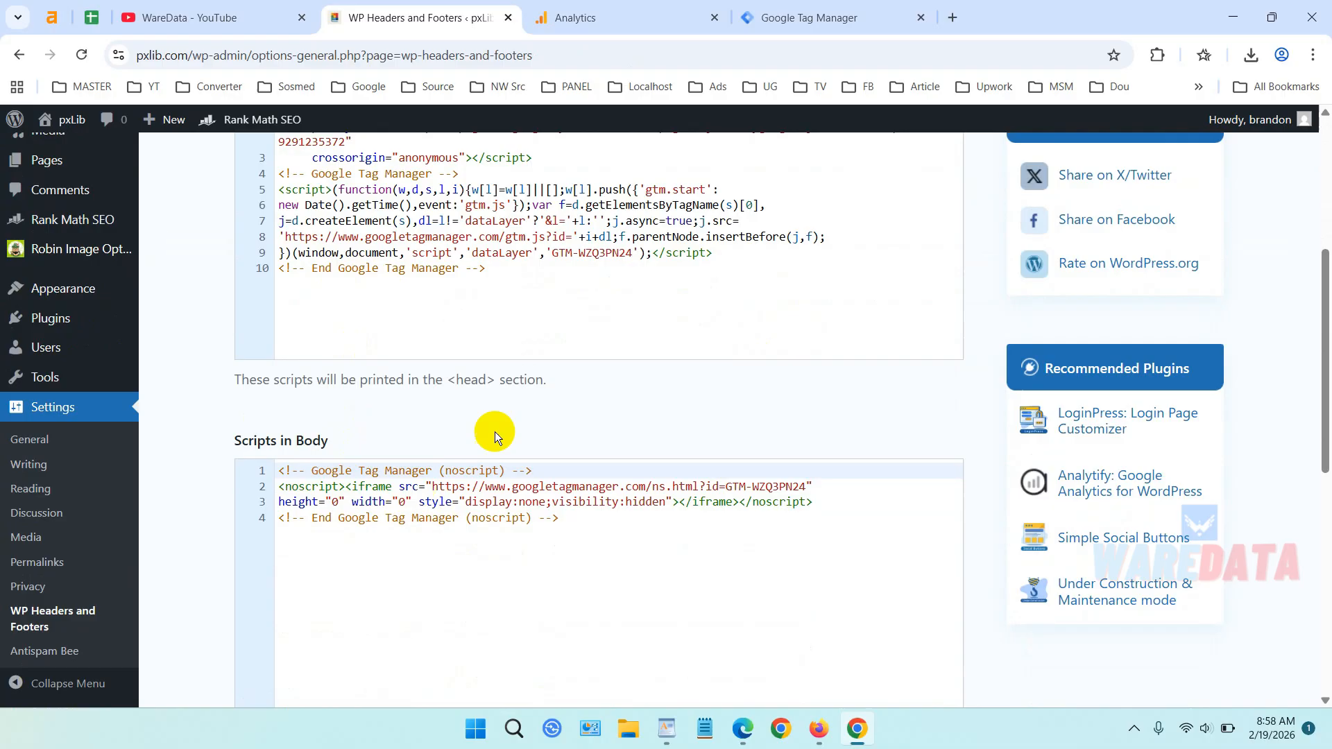
pyautogui.click(826, 18)
pyautogui.click(915, 230)
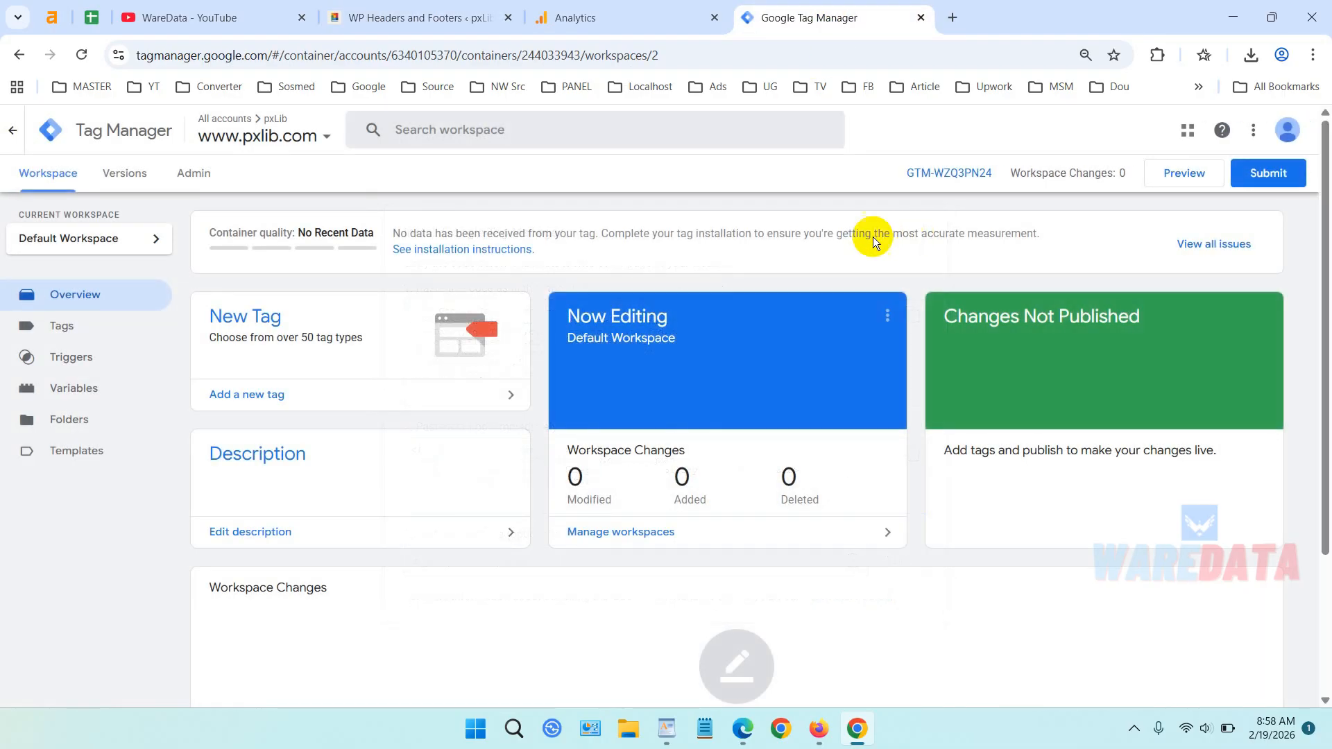
# Copy the Analytics measurement ID and start a new tag named GA4 G-HBSENTCDRR.
pyautogui.click(636, 12)
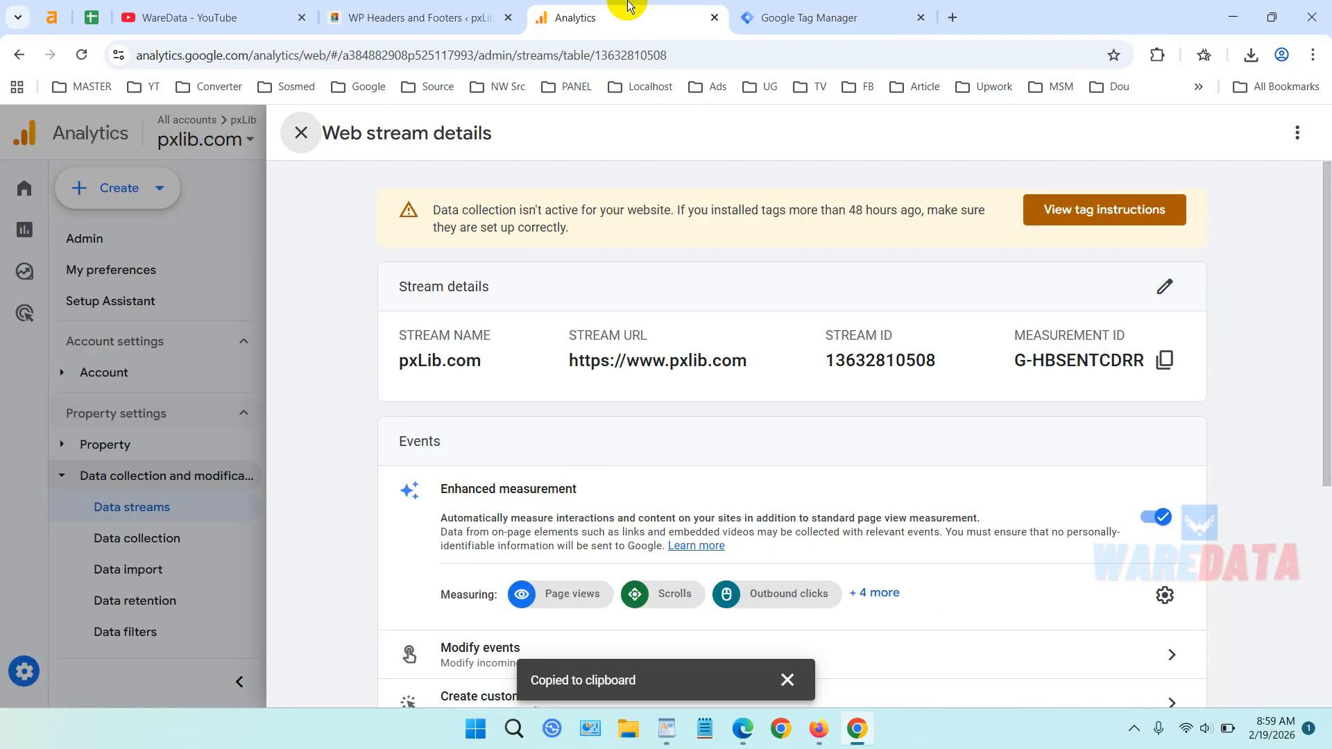
pyautogui.click(1170, 362)
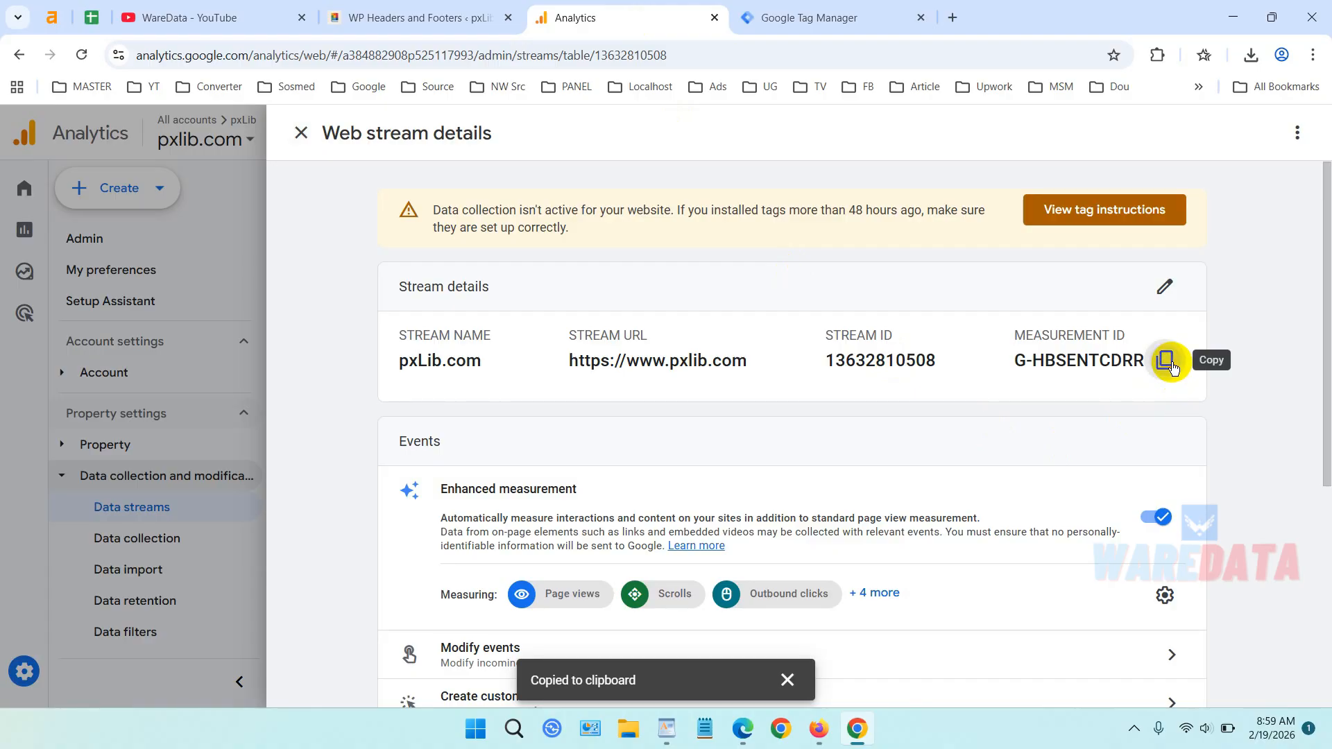
pyautogui.click(833, 23)
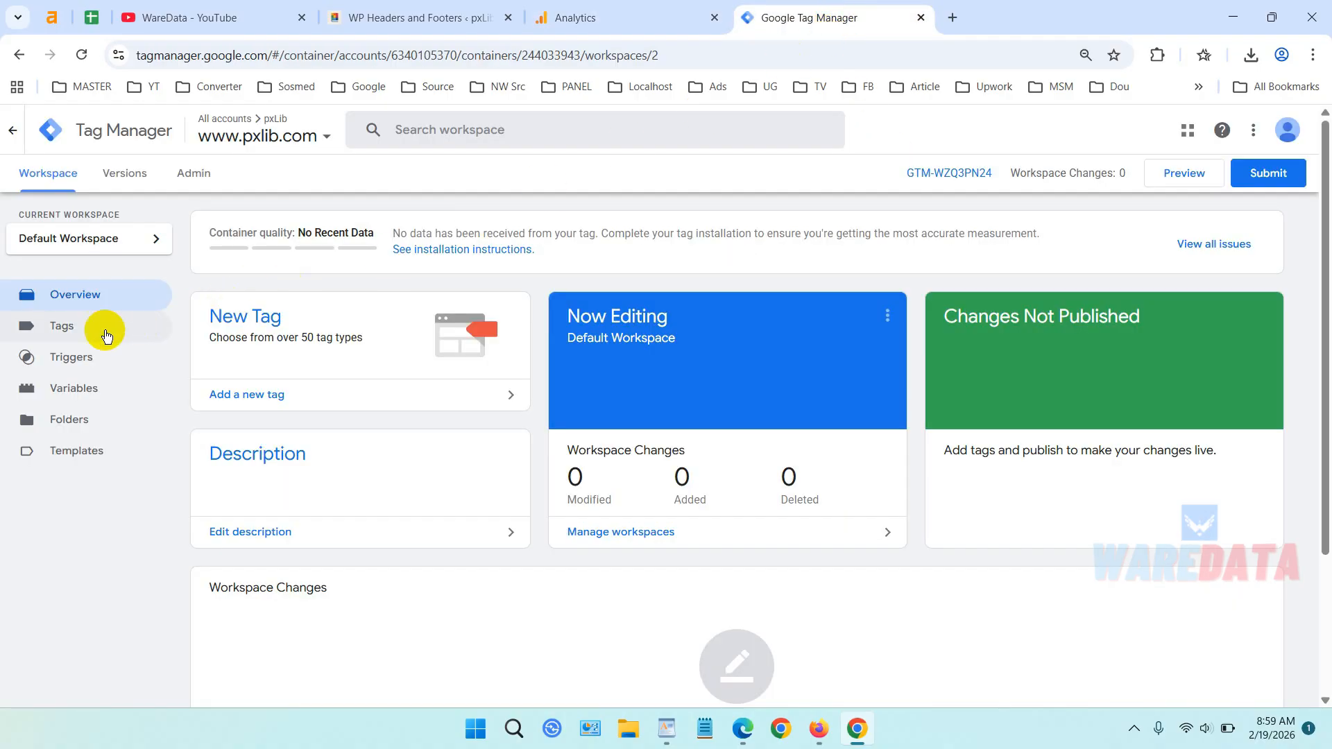
pyautogui.click(43, 337)
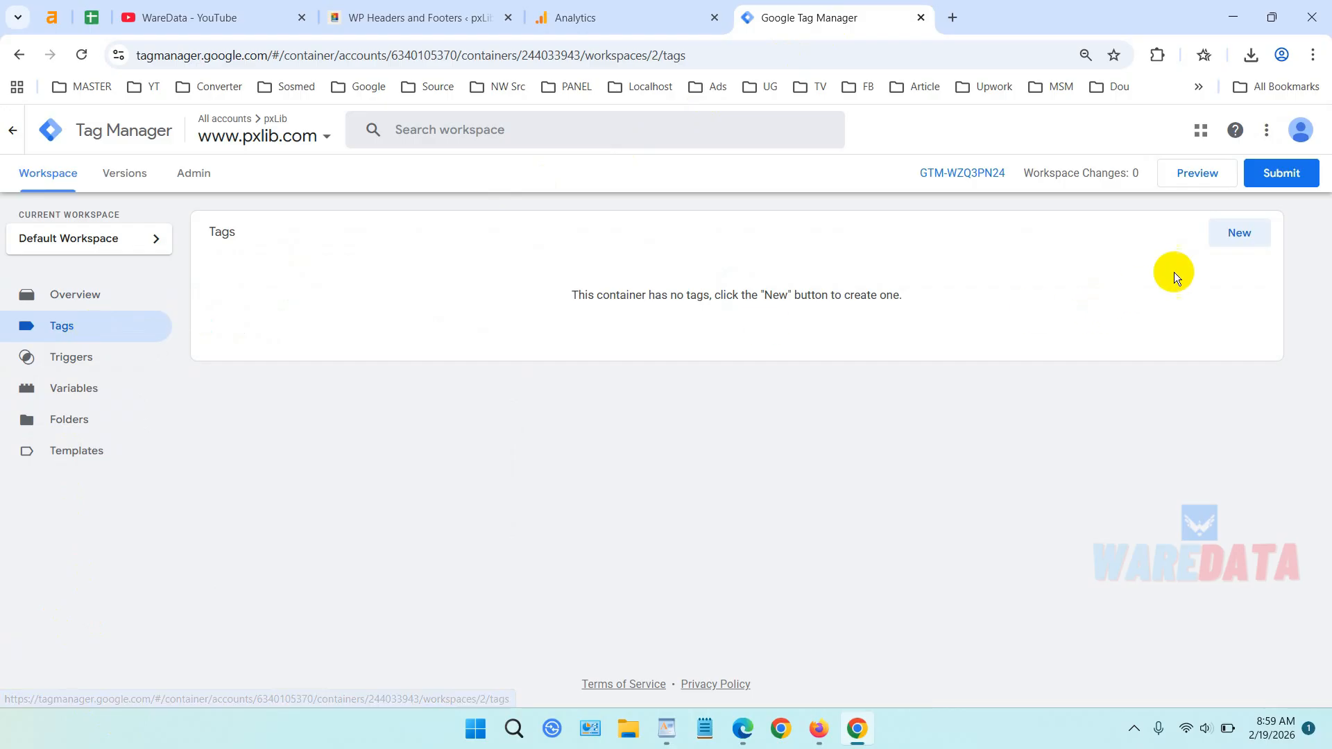
pyautogui.click(1239, 233)
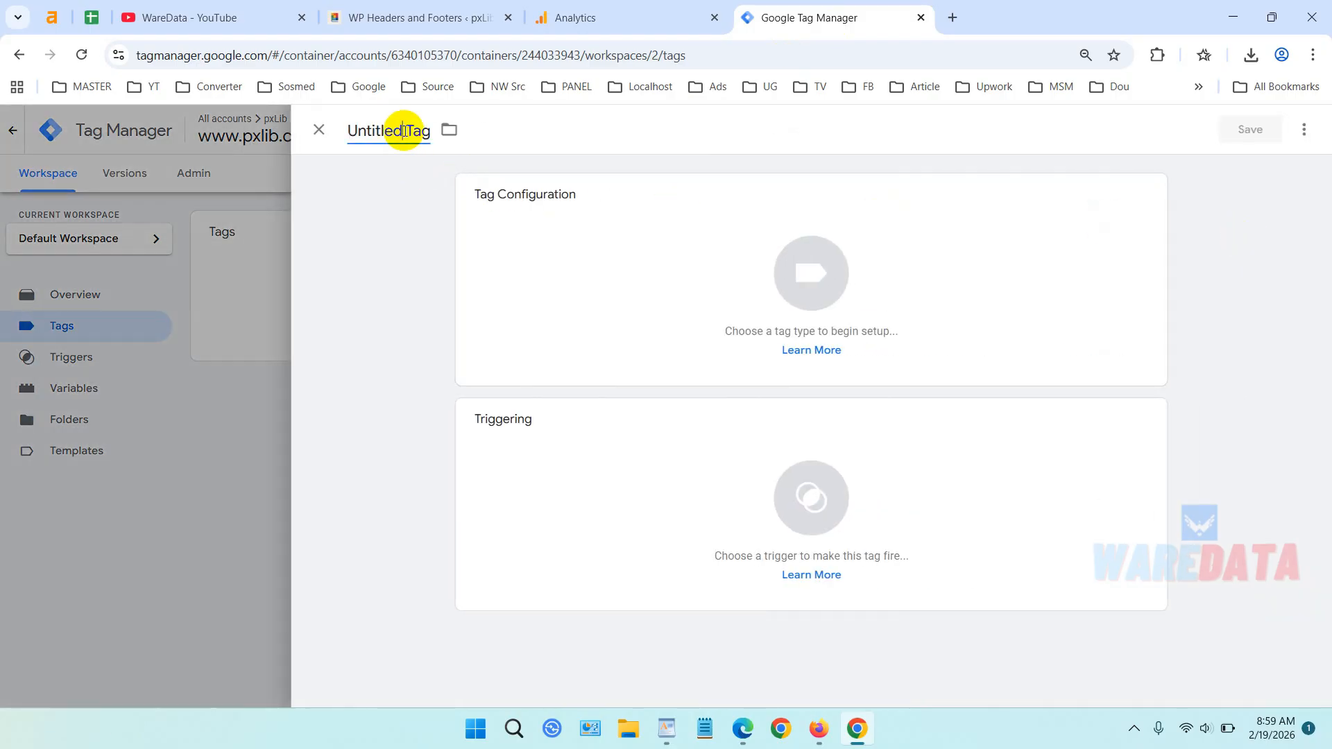
pyautogui.click(404, 131)
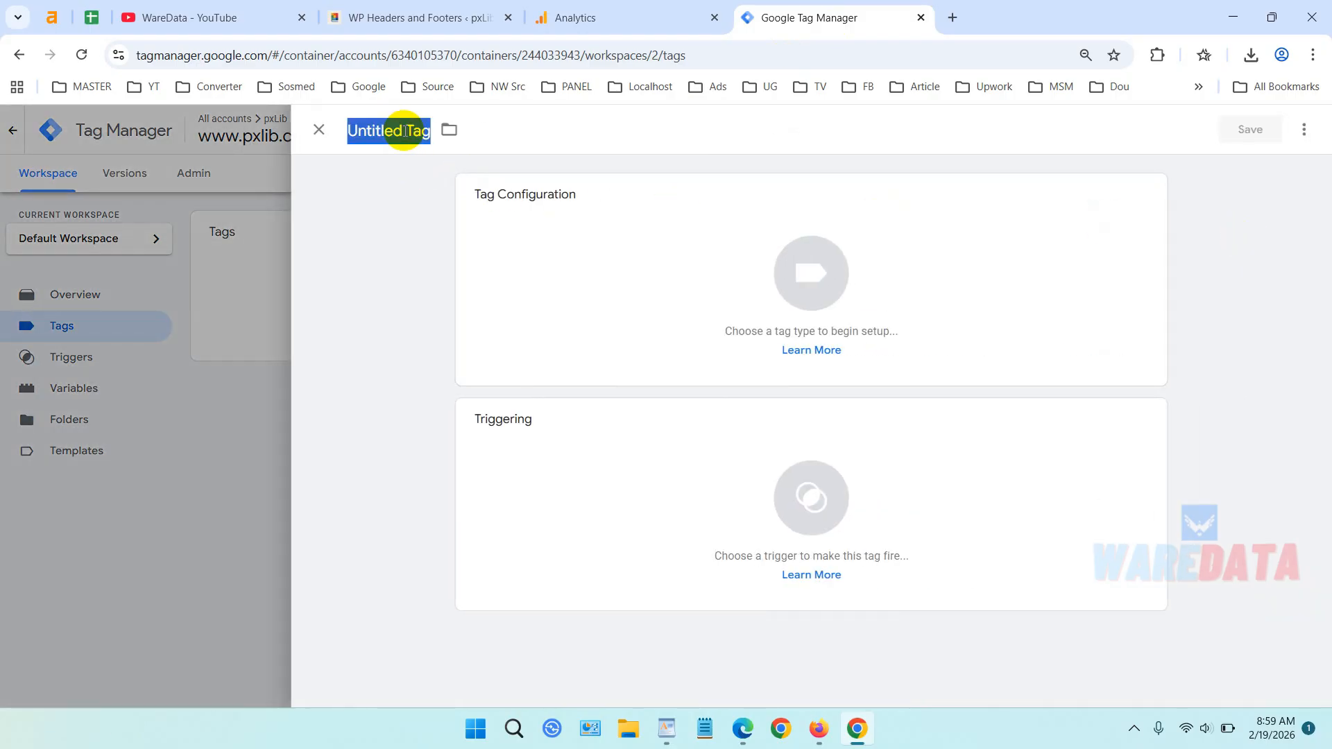
pyautogui.write('G')
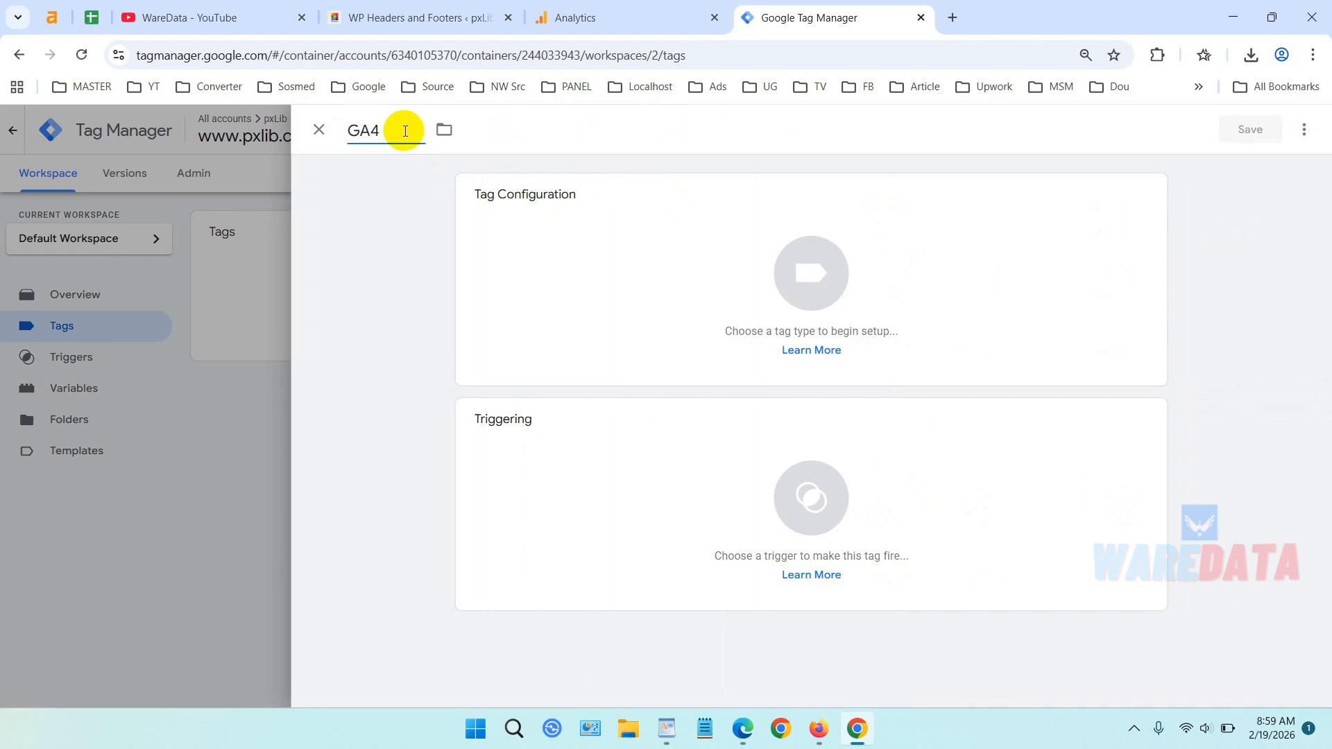
pyautogui.write('A4')
pyautogui.hotkey('ctrl', 'v')
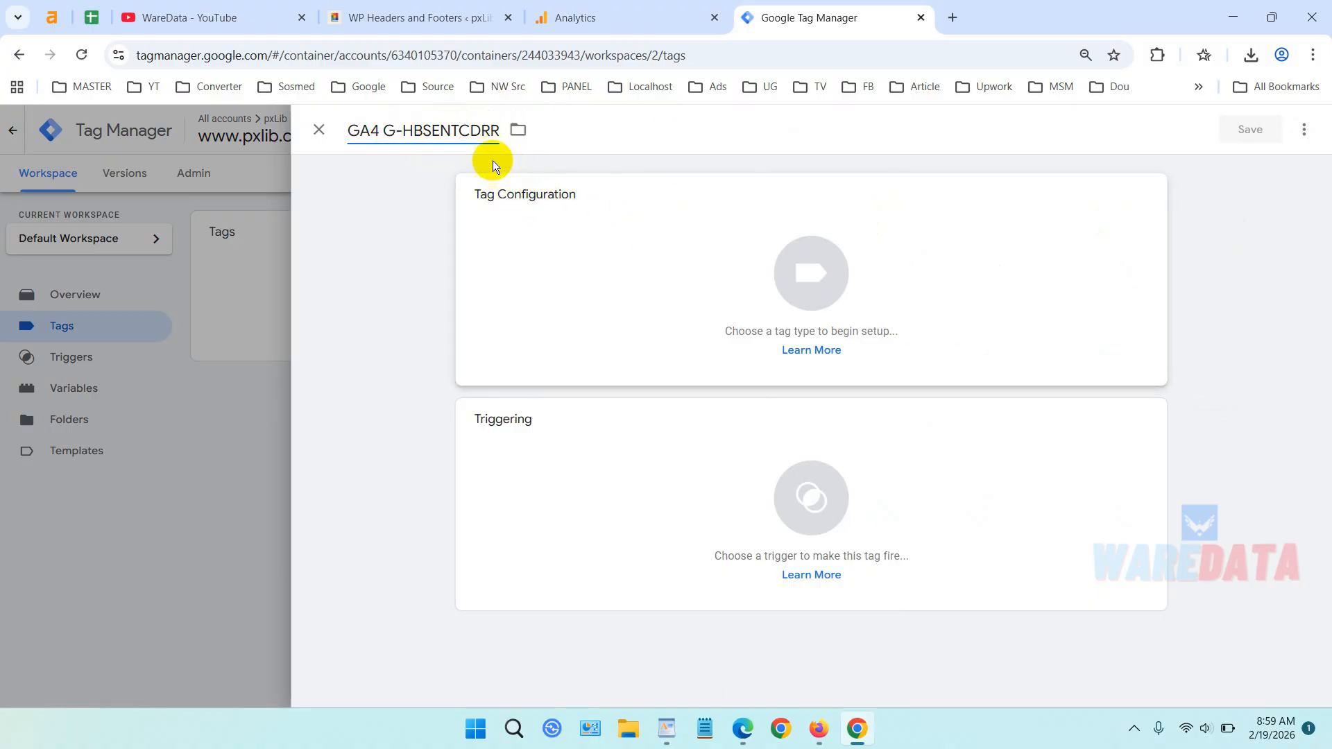
# Set the new tag's type to Google Tag.
pyautogui.click(878, 277)
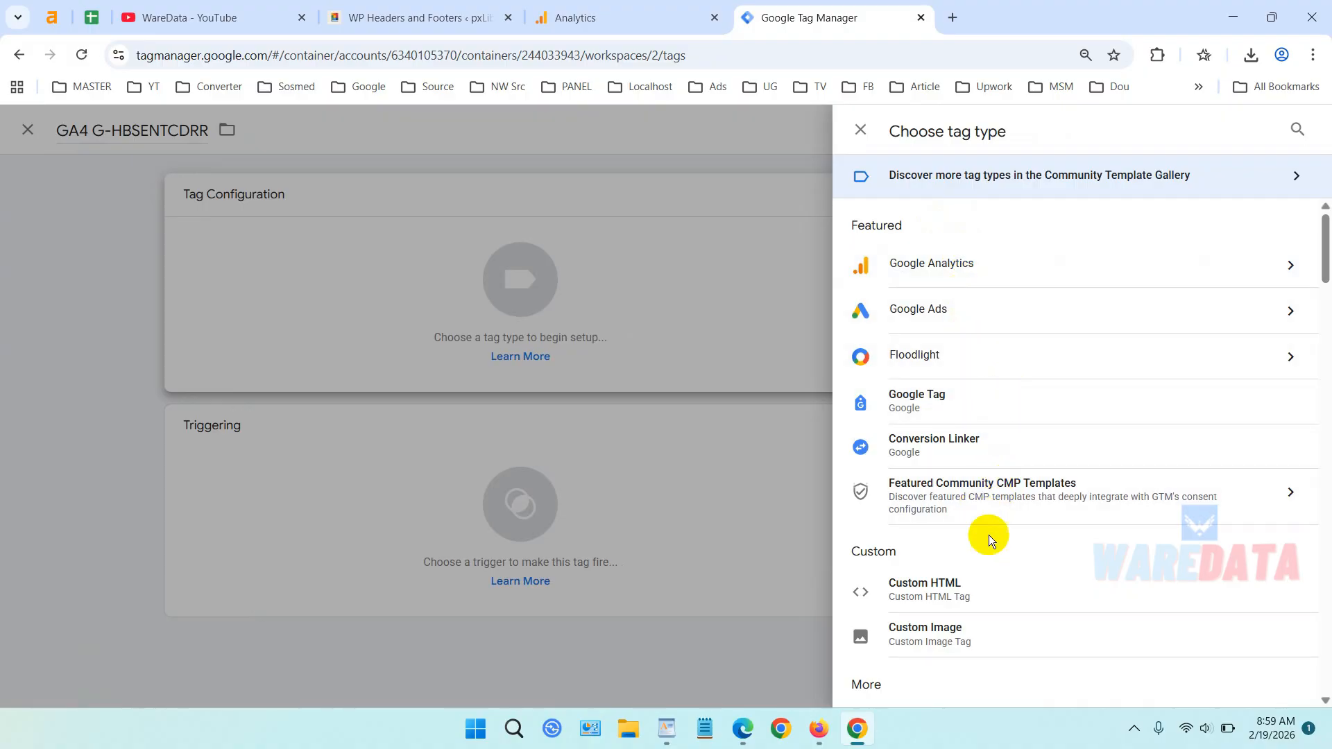
pyautogui.scroll(-1, 1025, 457)
pyautogui.scroll(-4, 1025, 458)
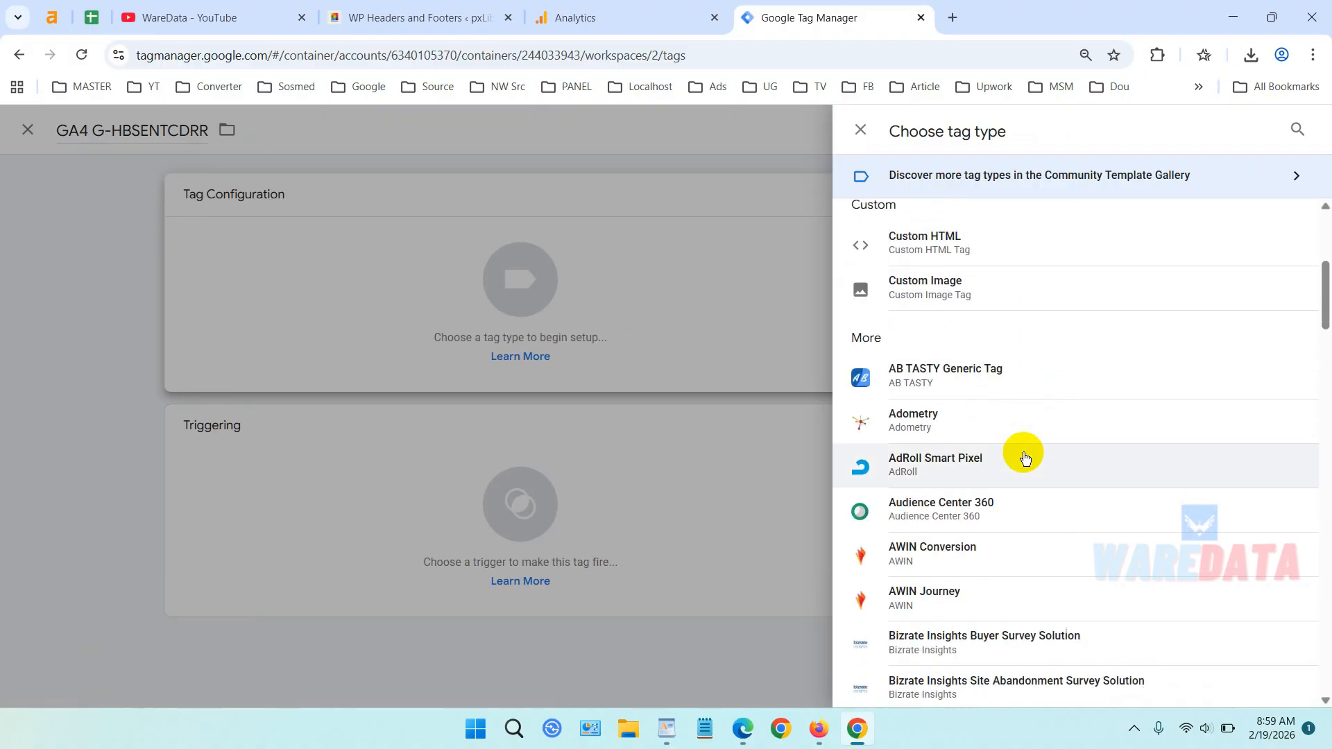
pyautogui.scroll(5, 1025, 458)
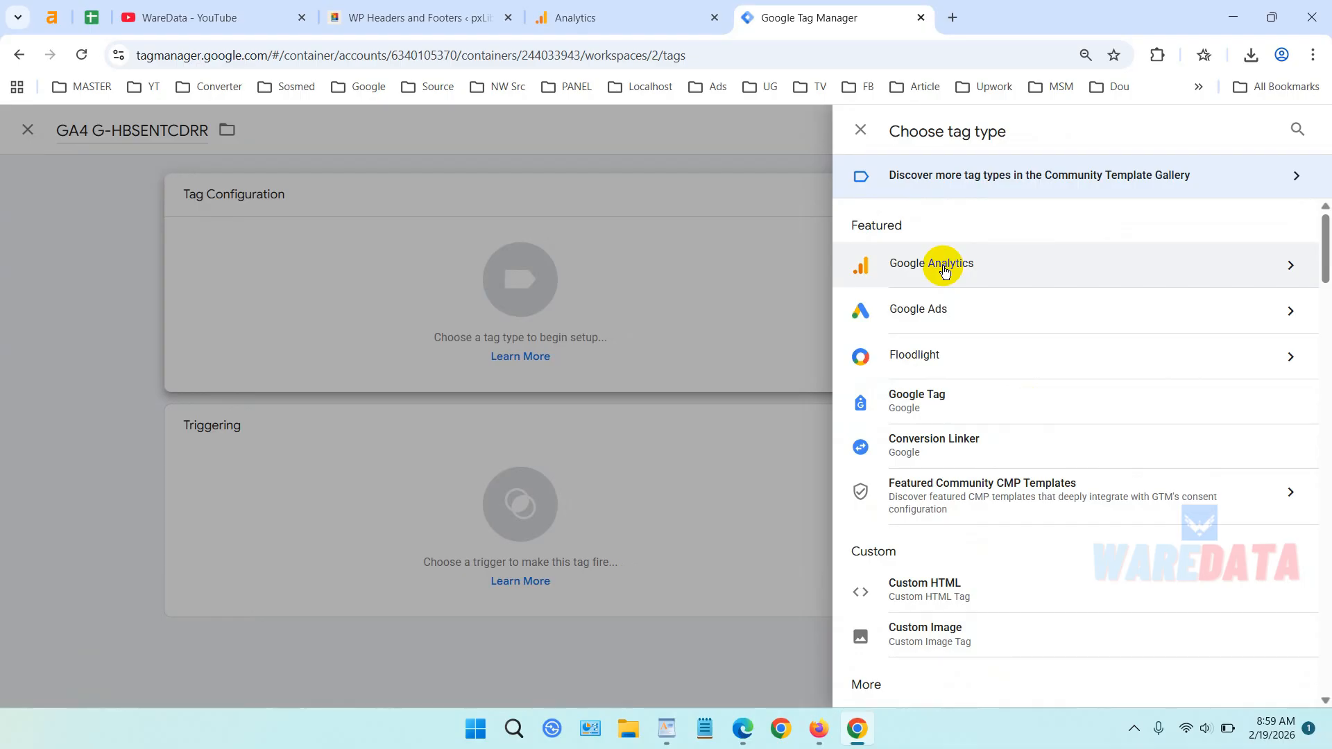
pyautogui.click(992, 270)
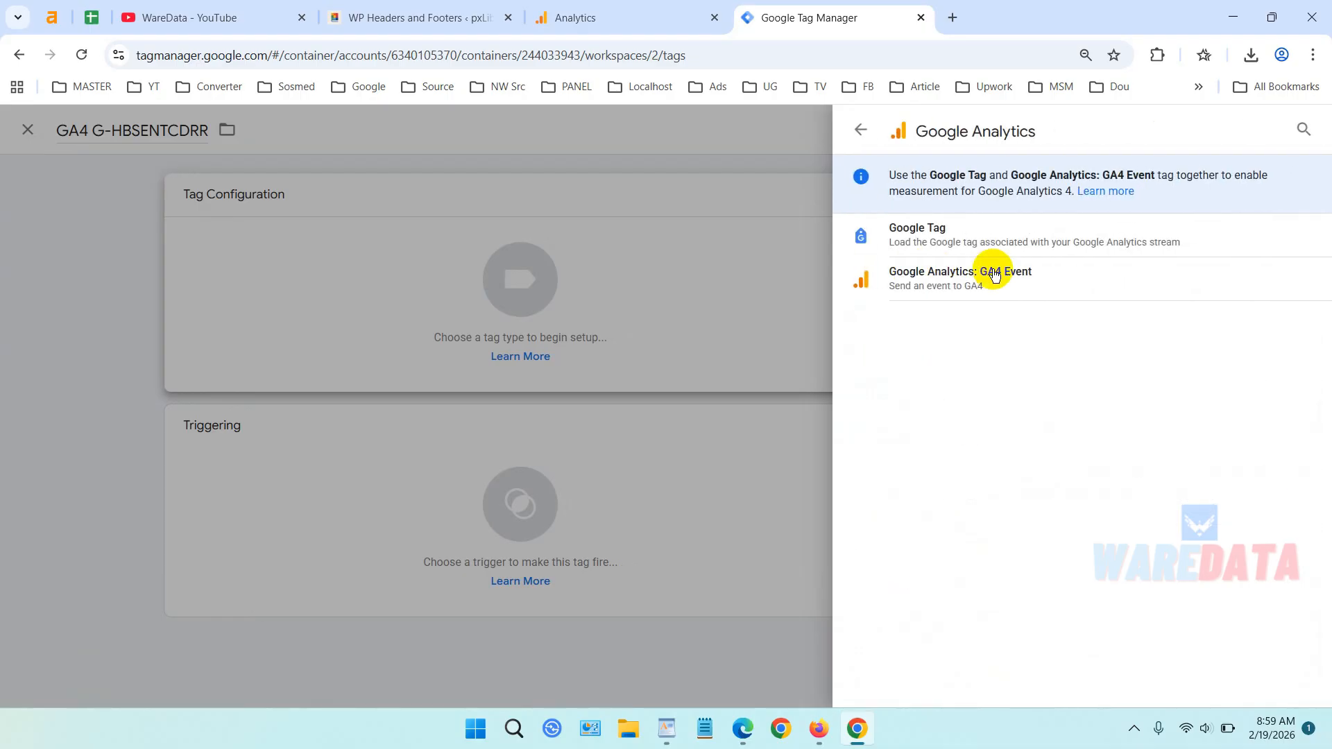
pyautogui.click(955, 236)
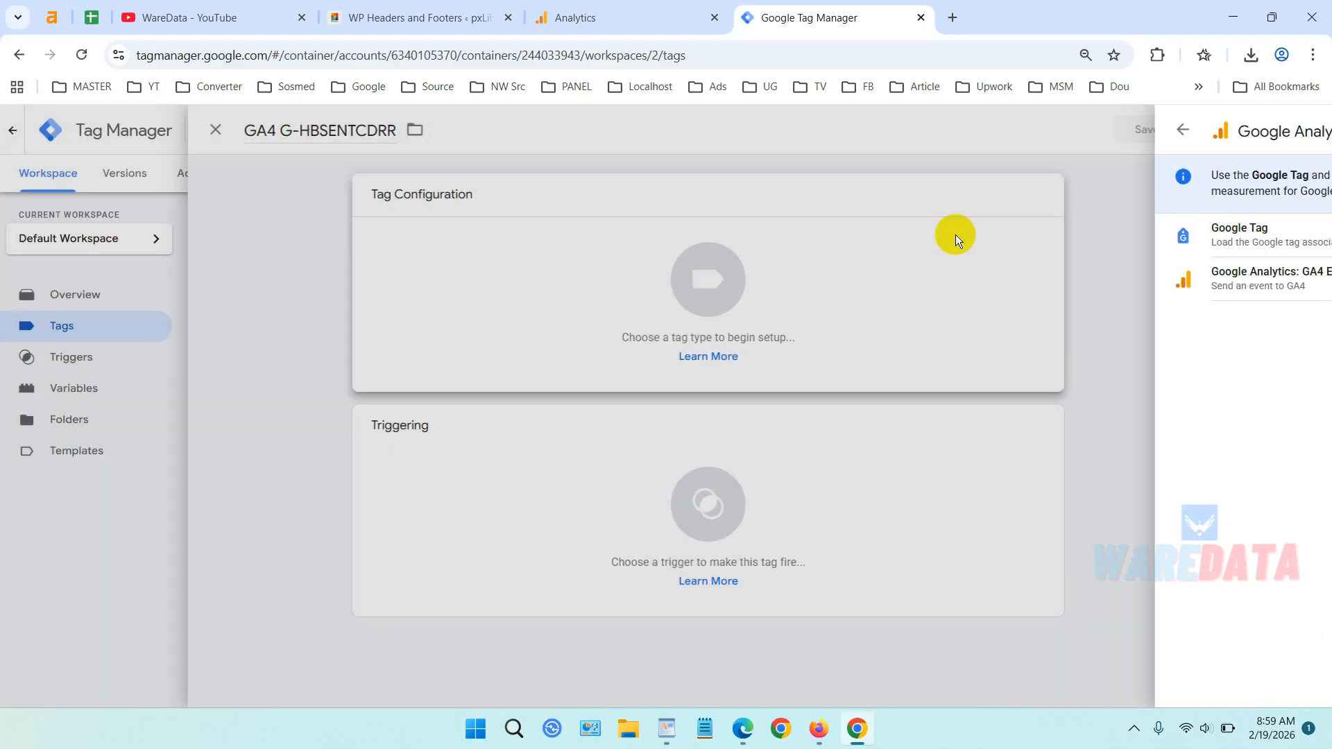
# Enter G-HBSENTCDRR as the Tag ID and save the tag.
pyautogui.click(573, 359)
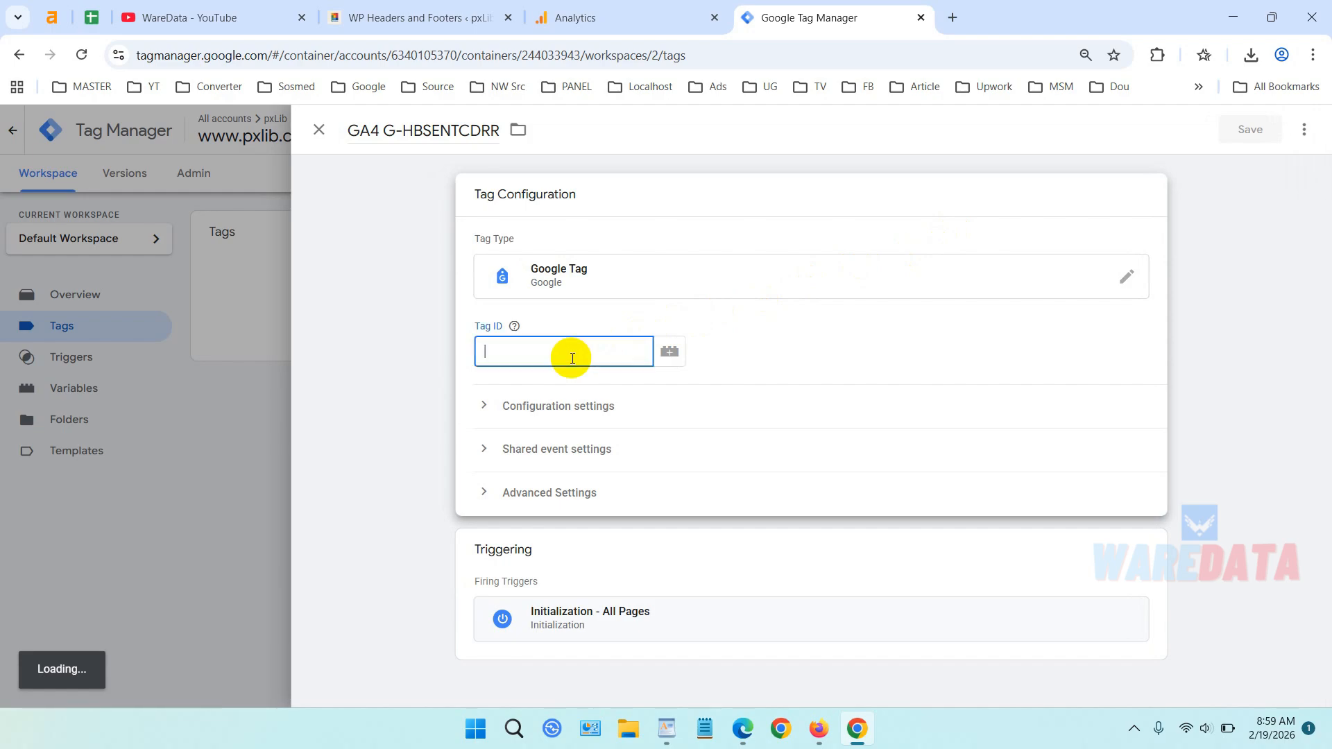
pyautogui.hotkey('ctrl', 'v')
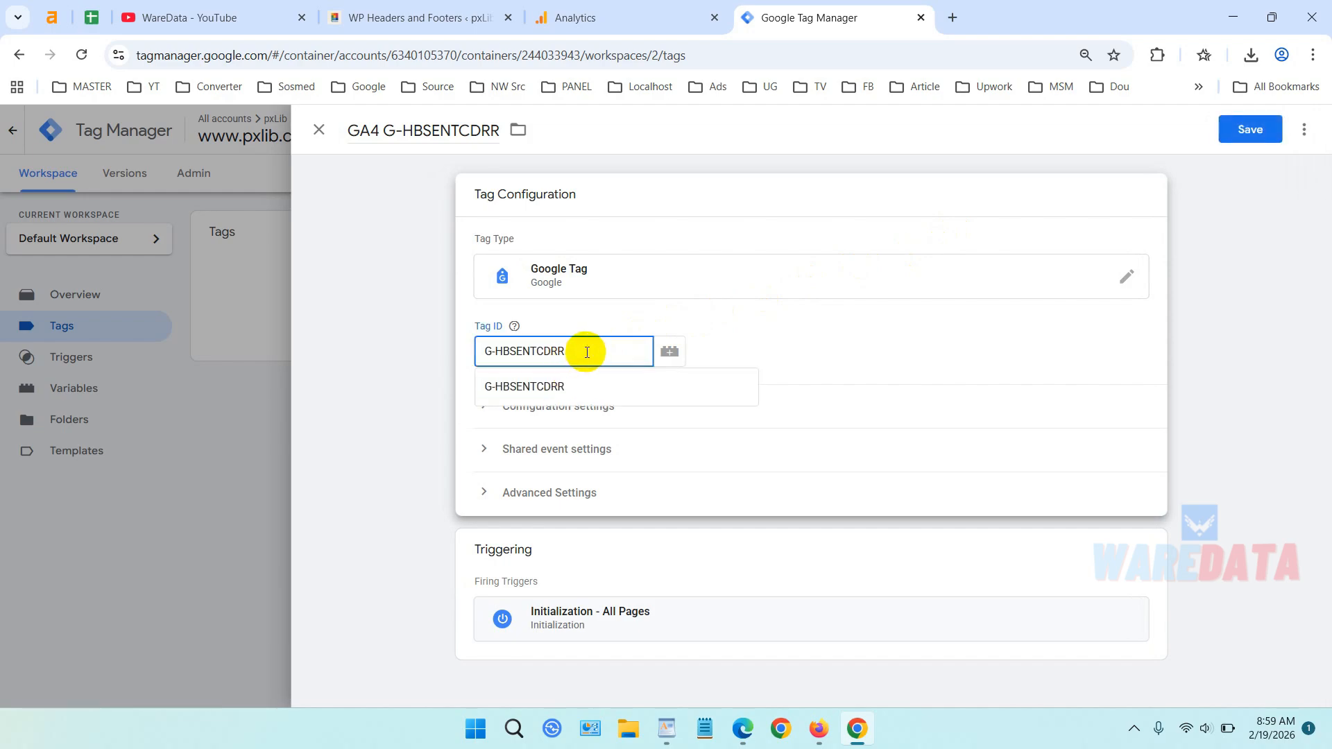
pyautogui.click(618, 15)
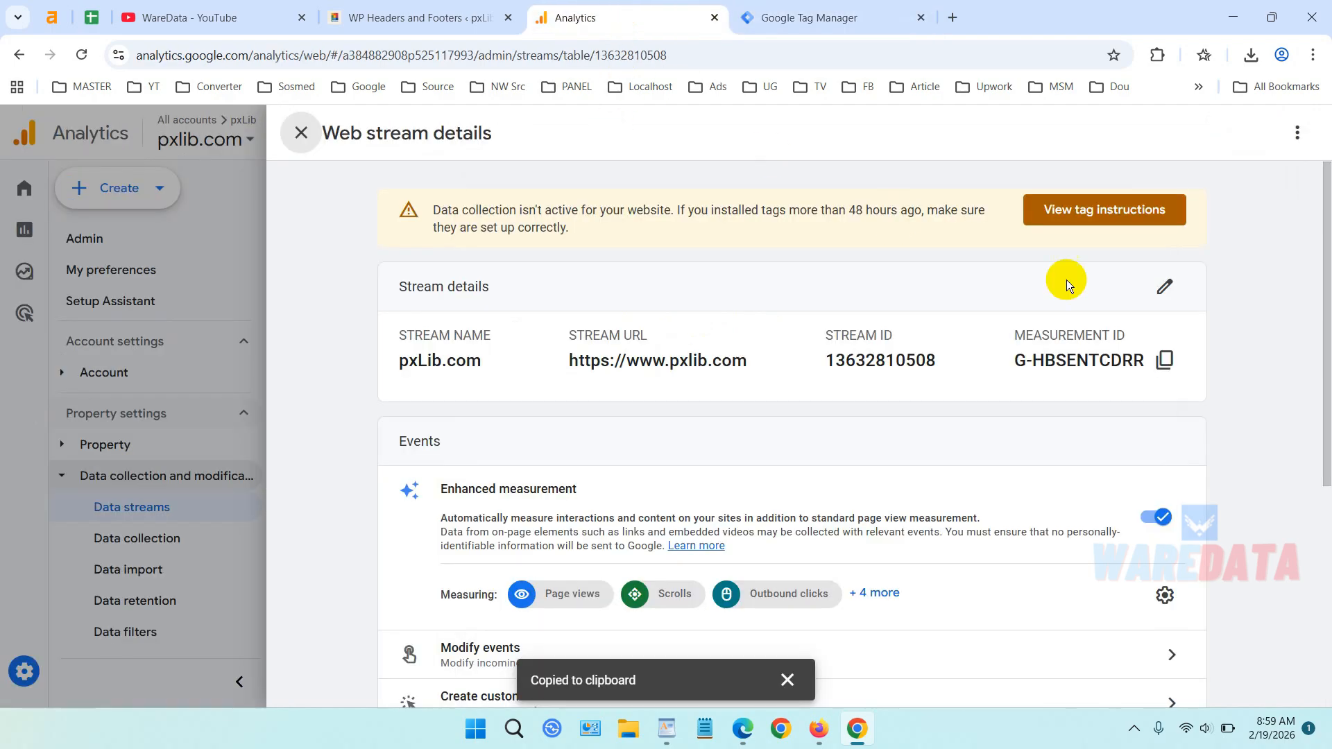
pyautogui.click(808, 17)
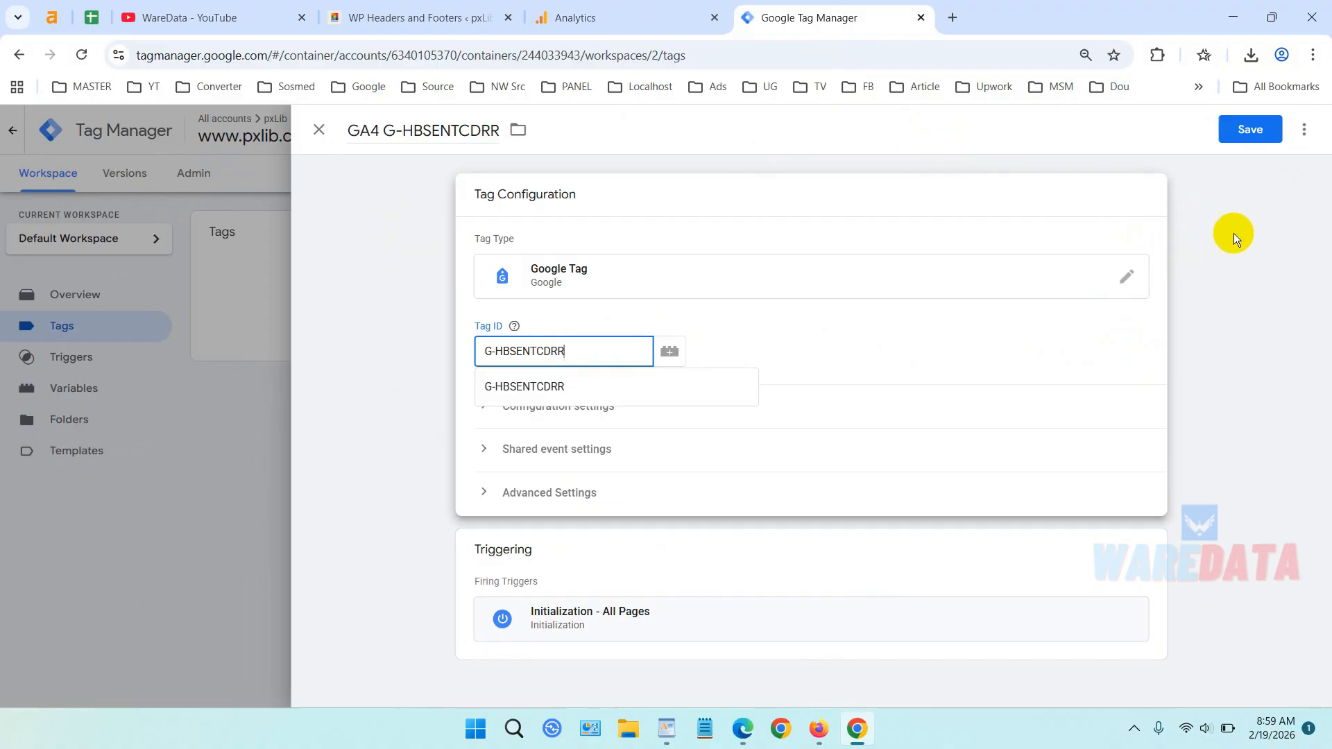
pyautogui.click(1250, 140)
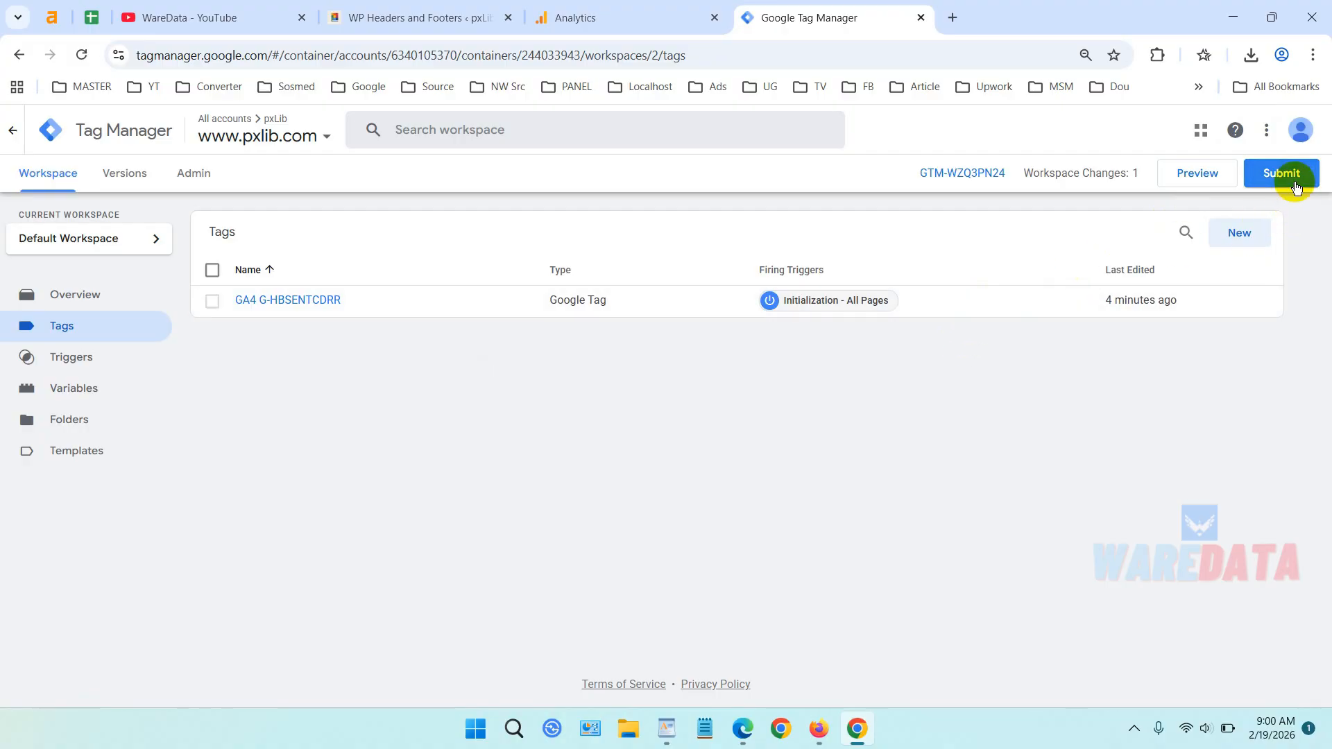
# Start a Tag Assistant preview connected to the pxlib.com address copied from WordPress.
pyautogui.click(1200, 179)
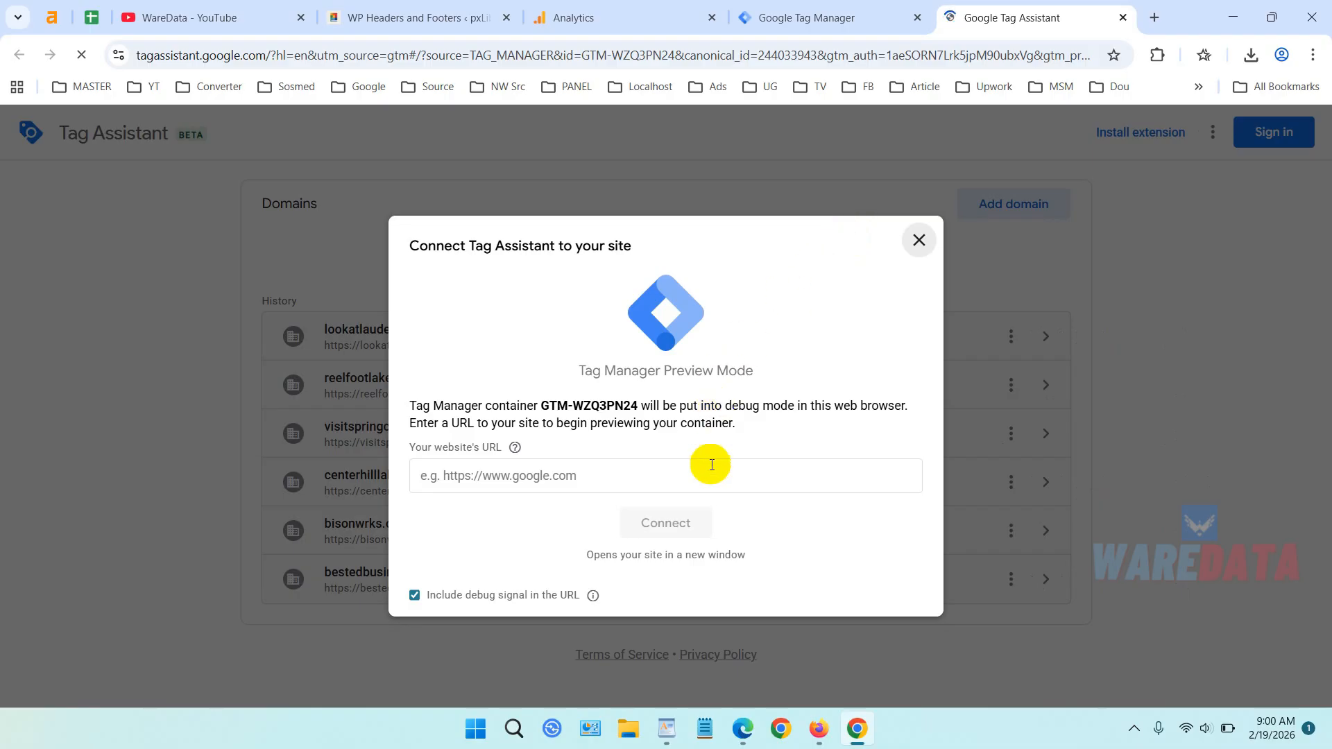
pyautogui.click(412, 13)
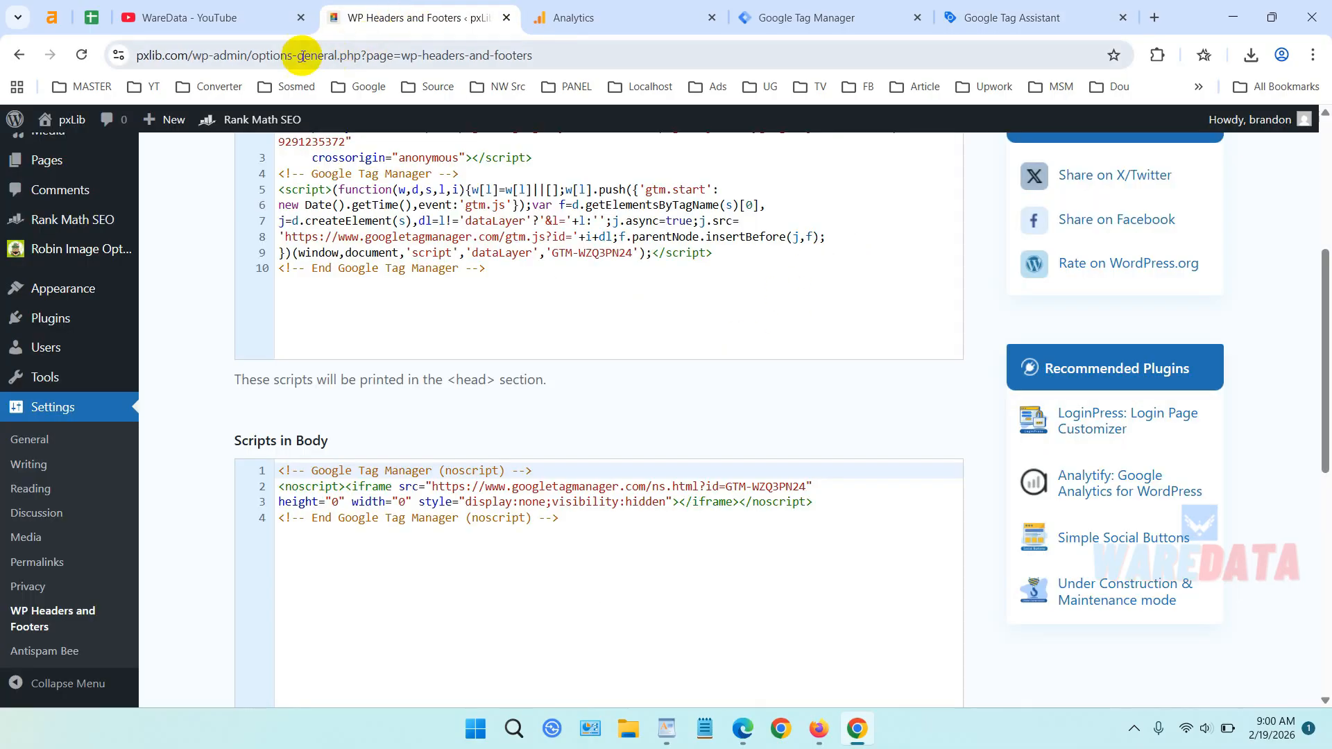
pyautogui.click(190, 55)
pyautogui.hotkey('shift', 'Home')
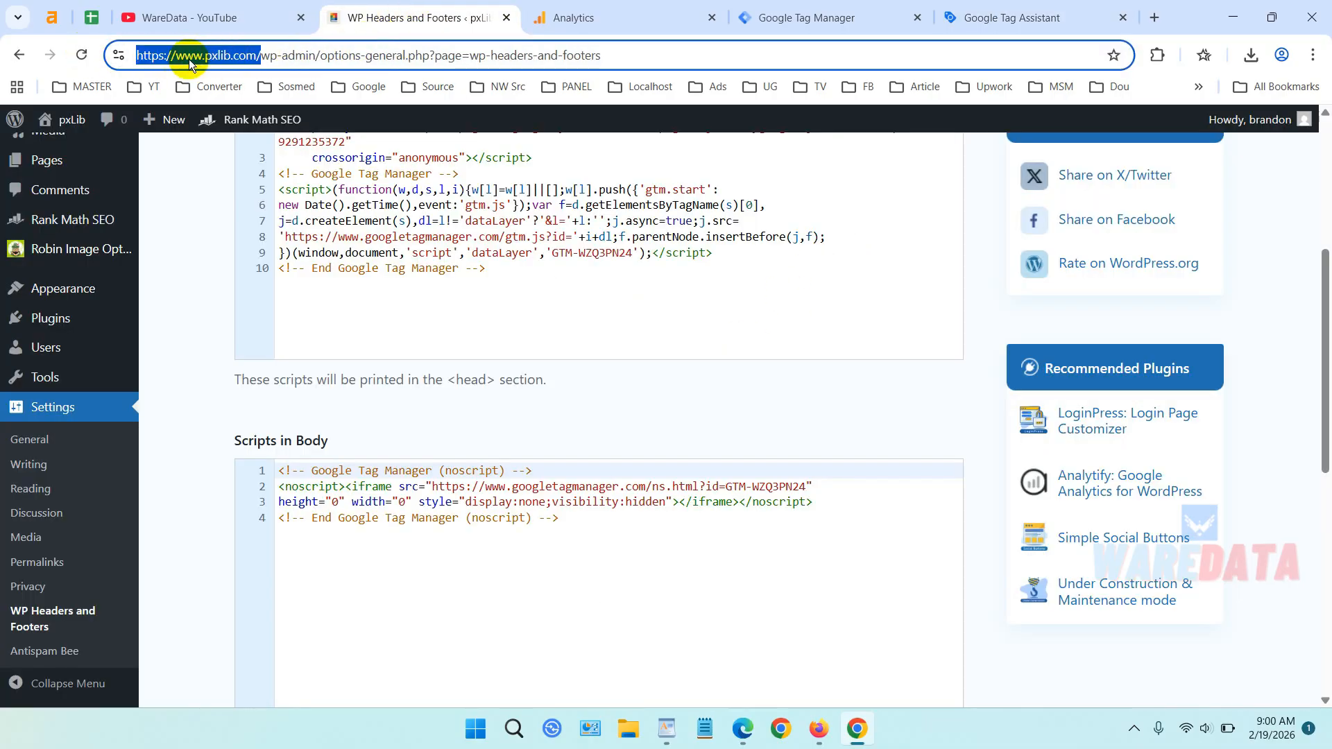
pyautogui.rightClick(190, 60)
pyautogui.click(256, 220)
pyautogui.click(999, 17)
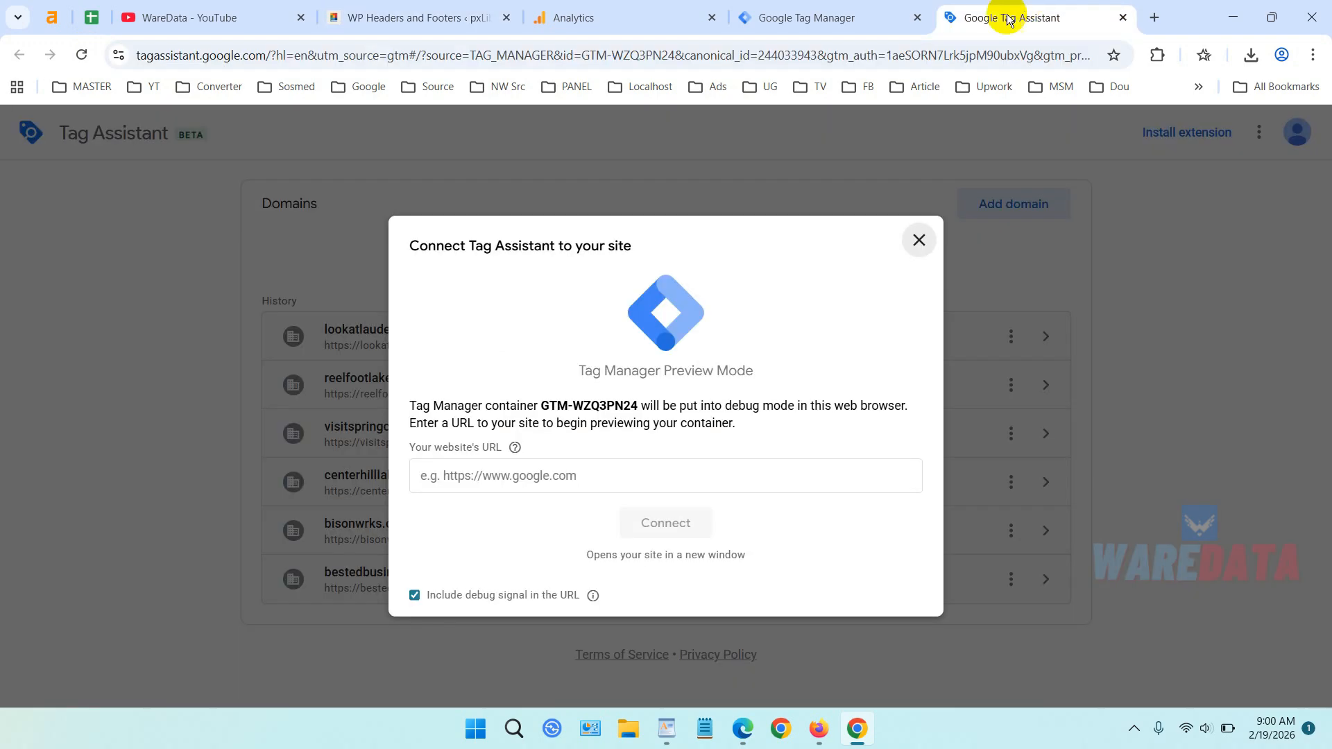
pyautogui.rightClick(673, 466)
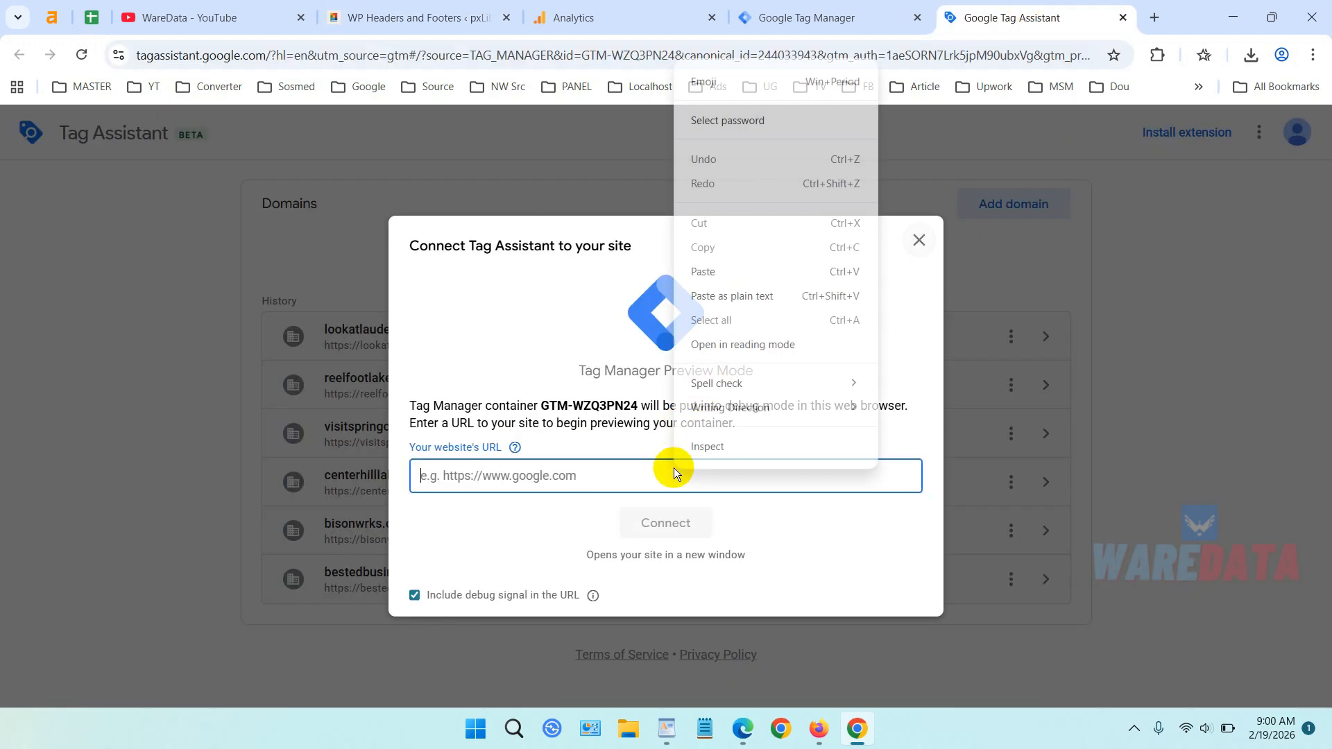
pyautogui.click(701, 277)
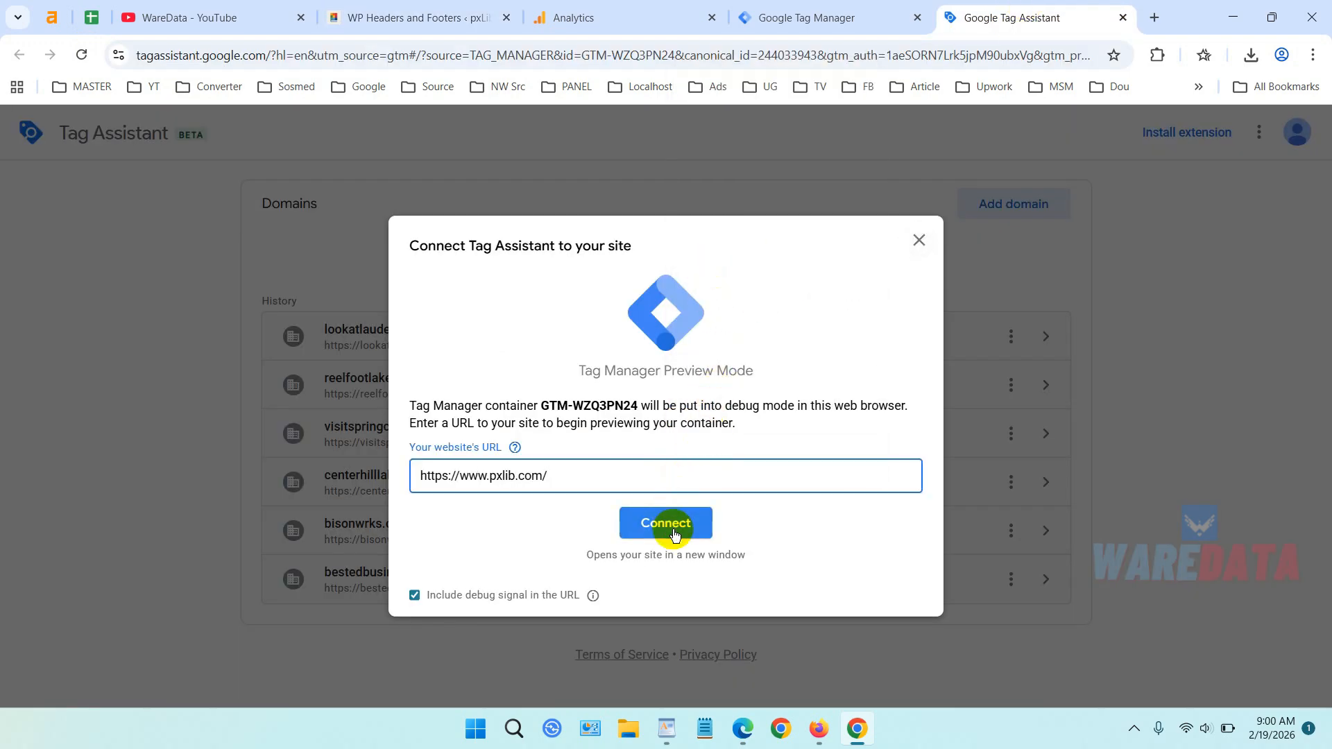
pyautogui.click(666, 524)
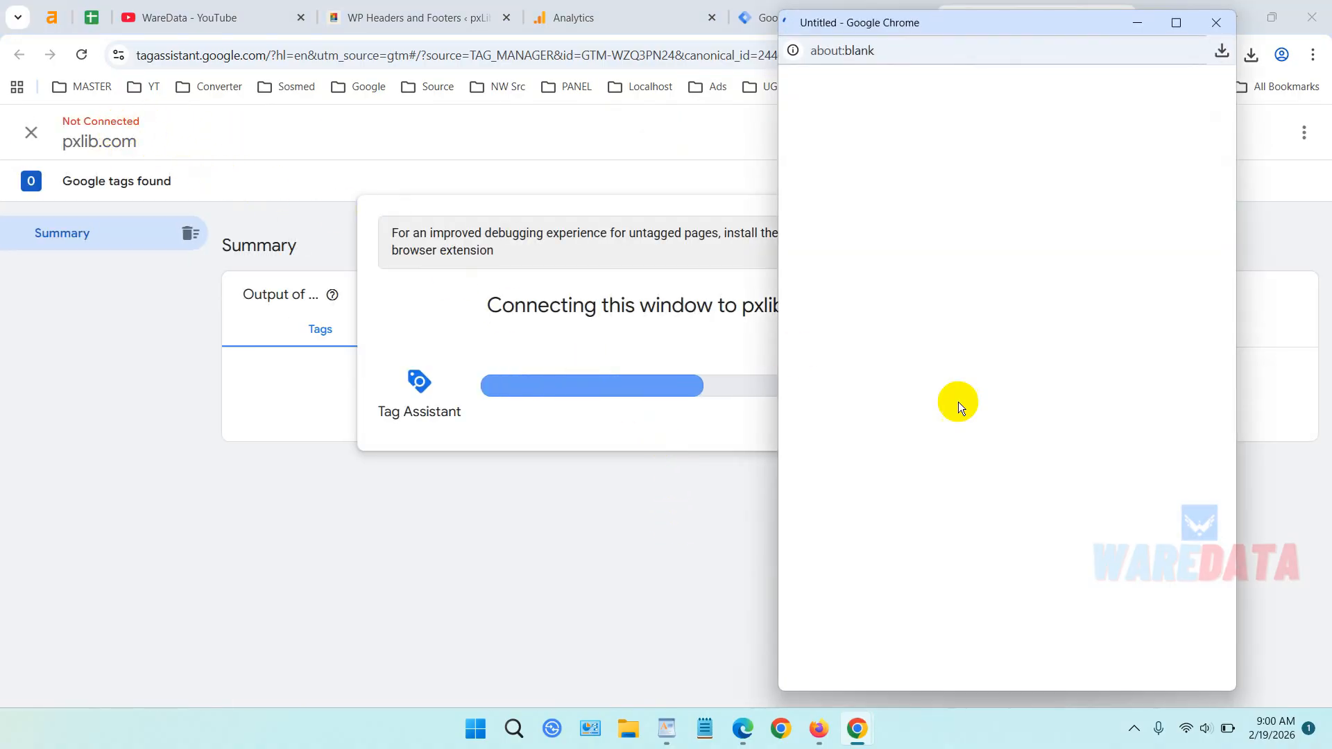
# Finish connecting and review the results showing GA4 G-HBSENTCDRR fired once.
pyautogui.moveTo(919, 25); pyautogui.dragTo(712, 44)
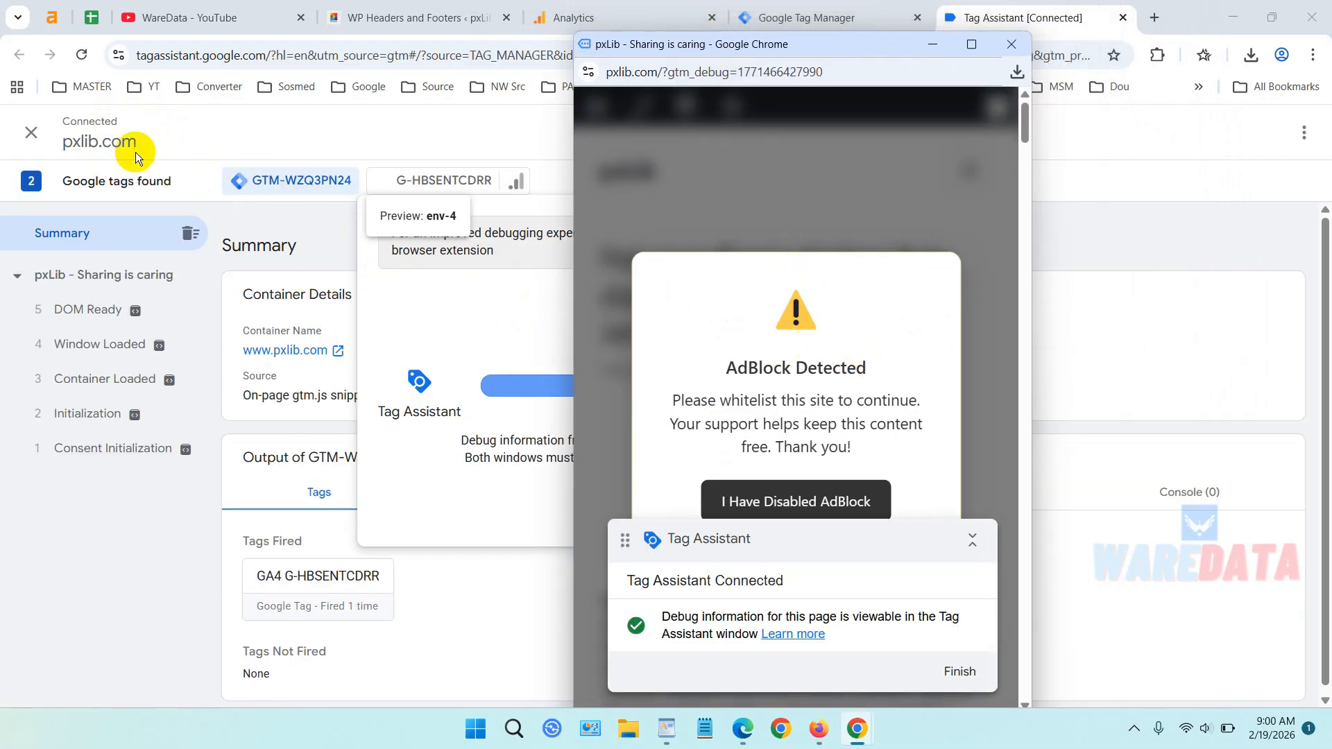
pyautogui.click(957, 663)
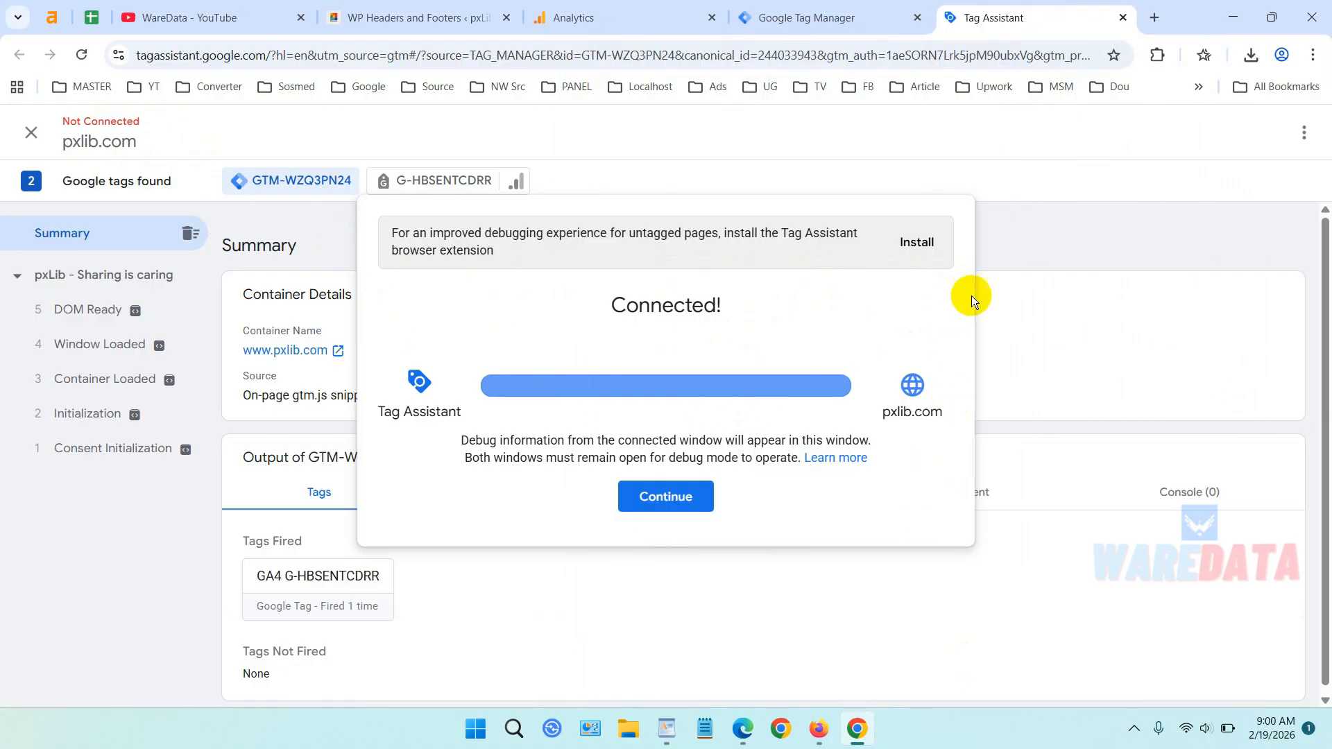
pyautogui.click(677, 499)
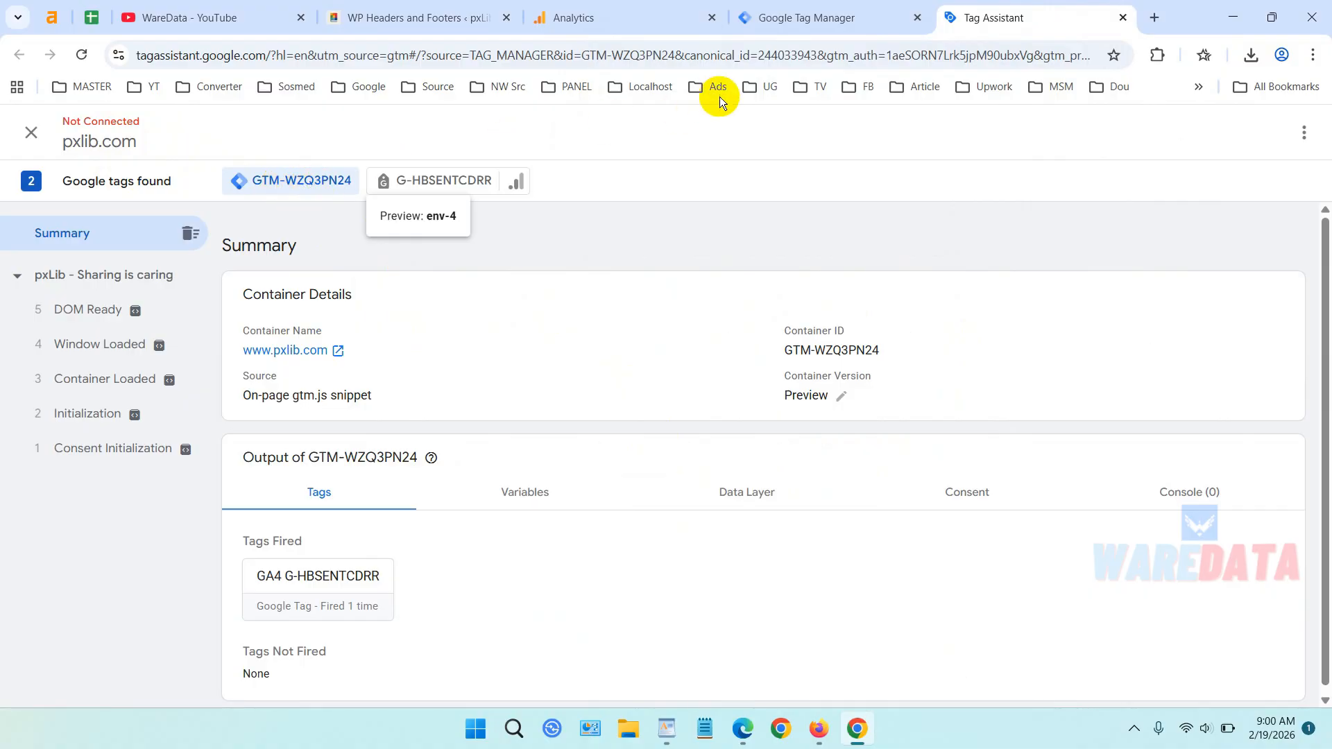
pyautogui.click(436, 12)
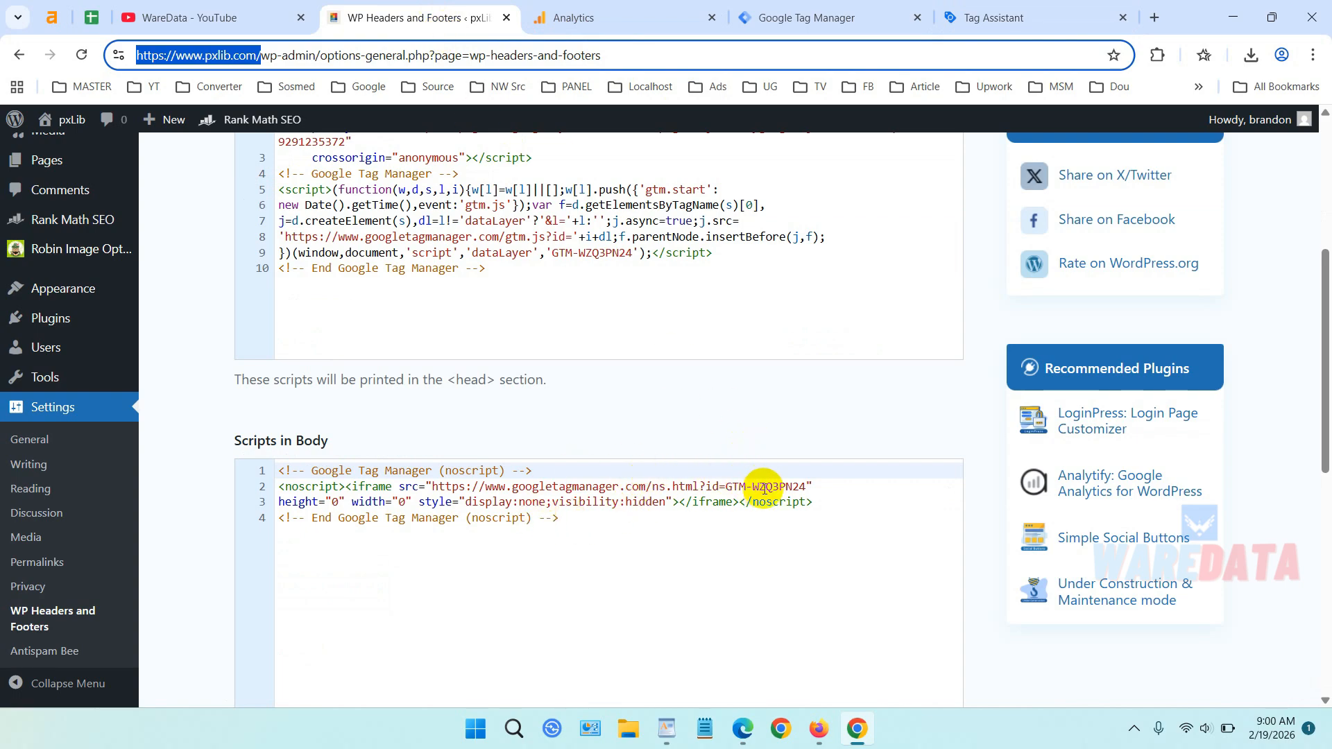
pyautogui.click(982, 7)
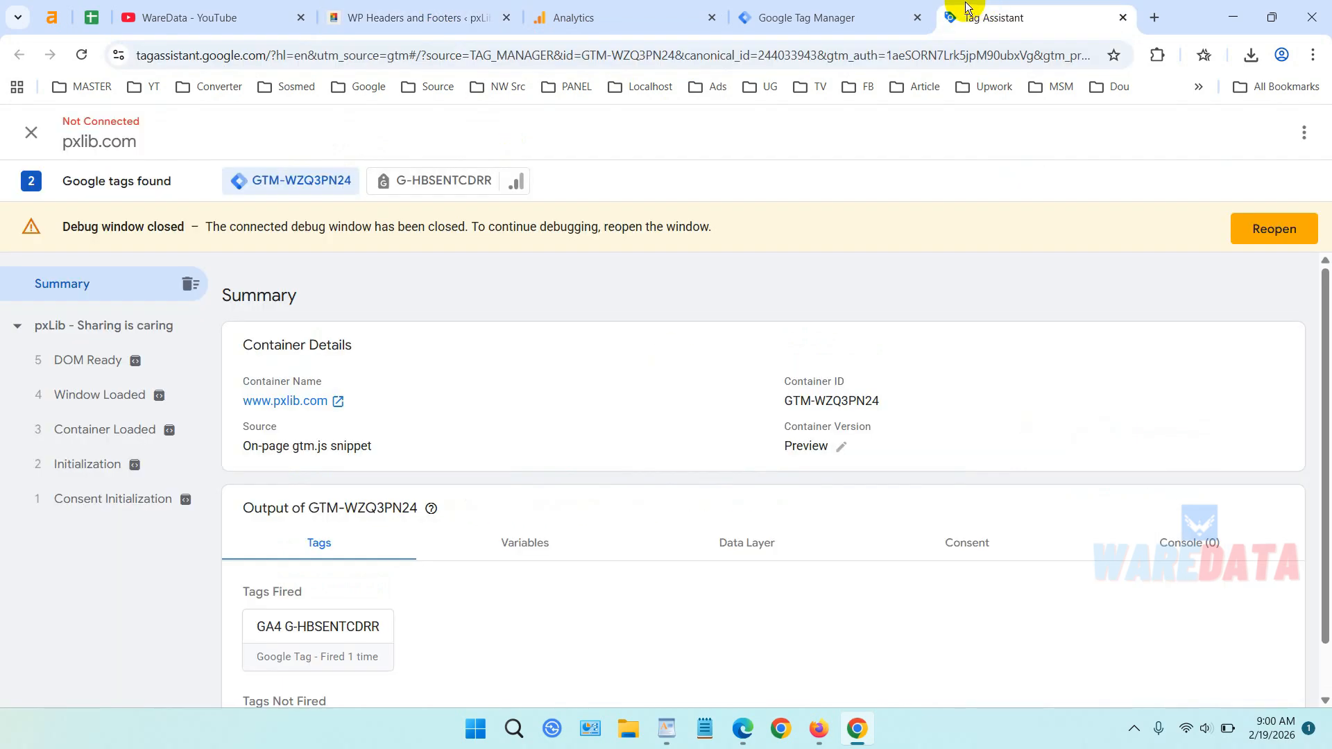
# Close the Tag Assistant preview tab and confirm leaving.
pyautogui.click(878, 5)
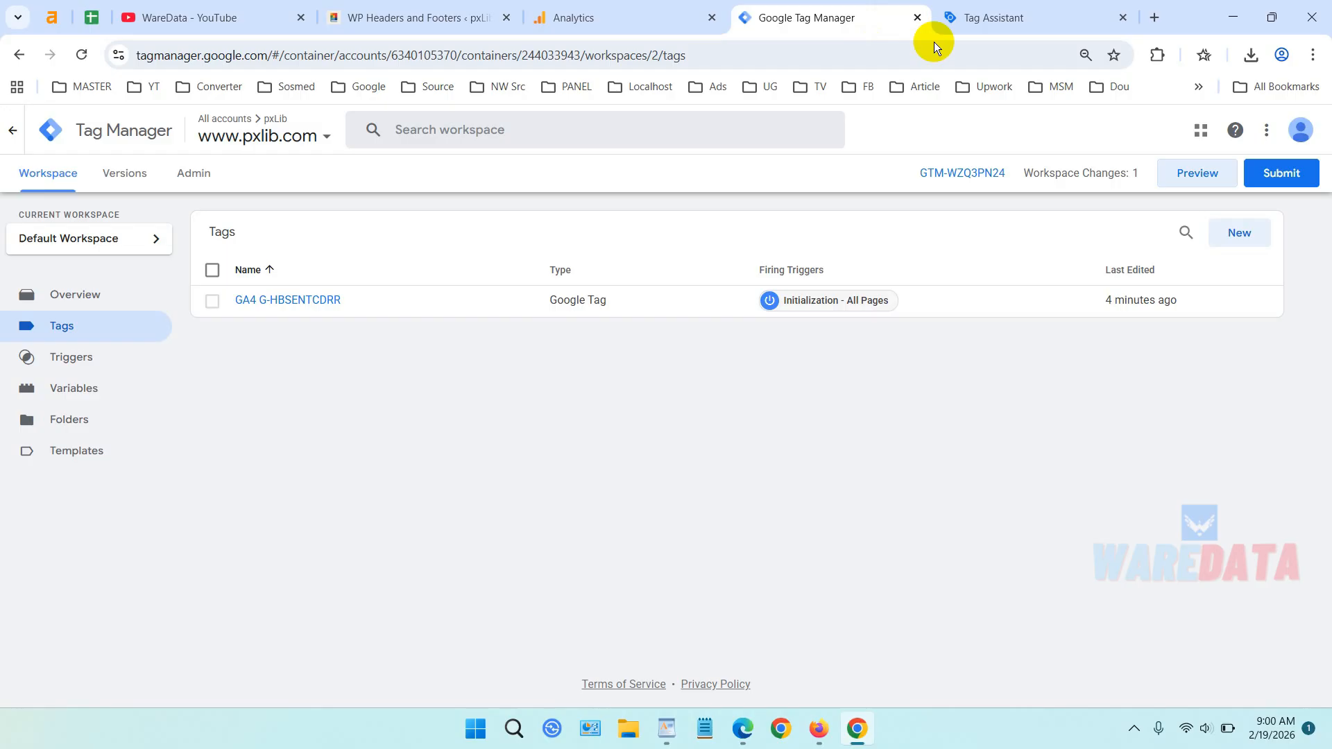
pyautogui.click(1122, 17)
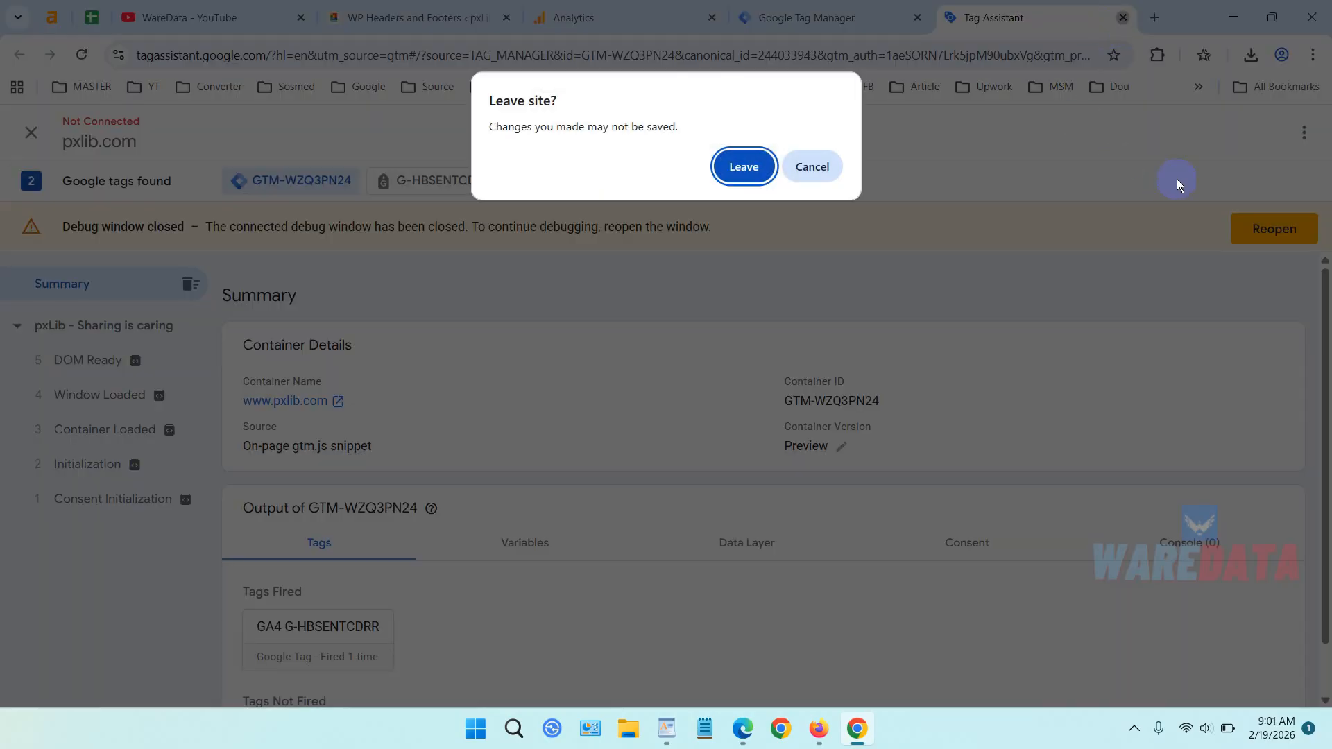
pyautogui.click(743, 167)
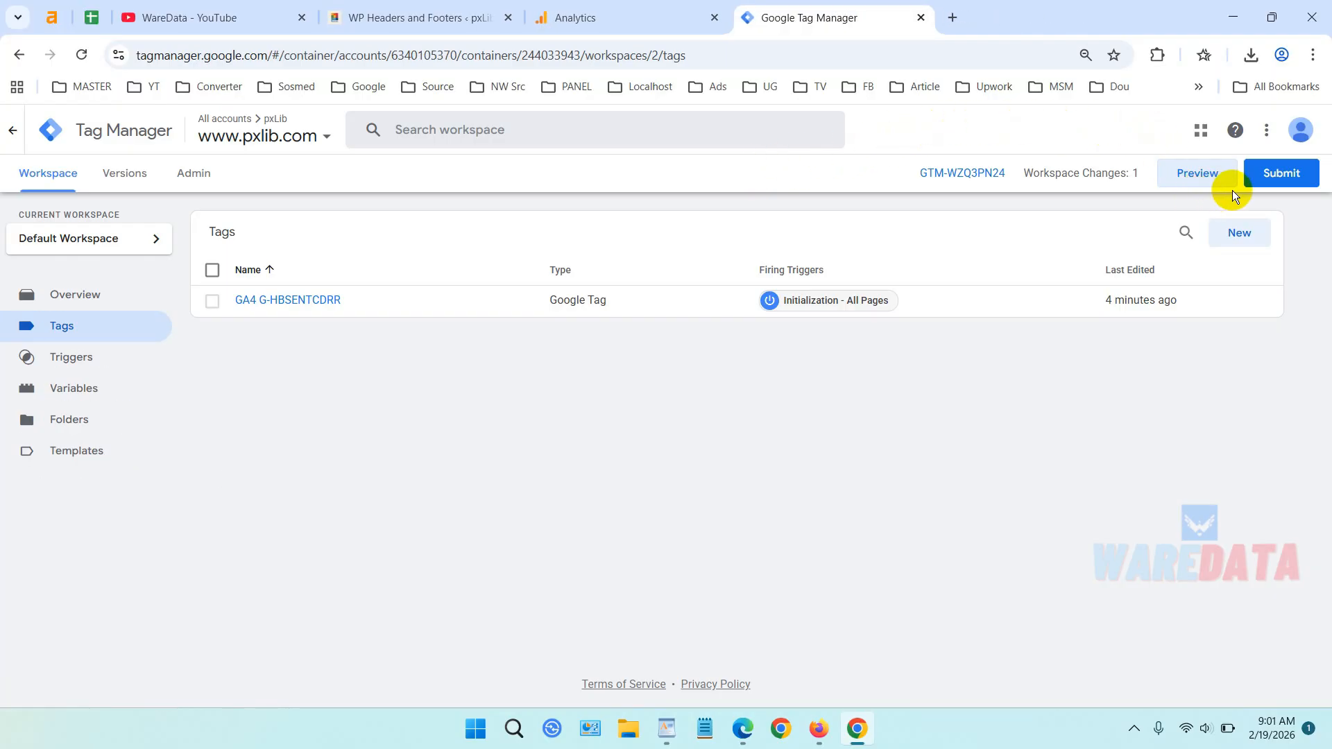
# Publish the workspace changes as version 'GA 4' and close the version summary.
pyautogui.click(1282, 176)
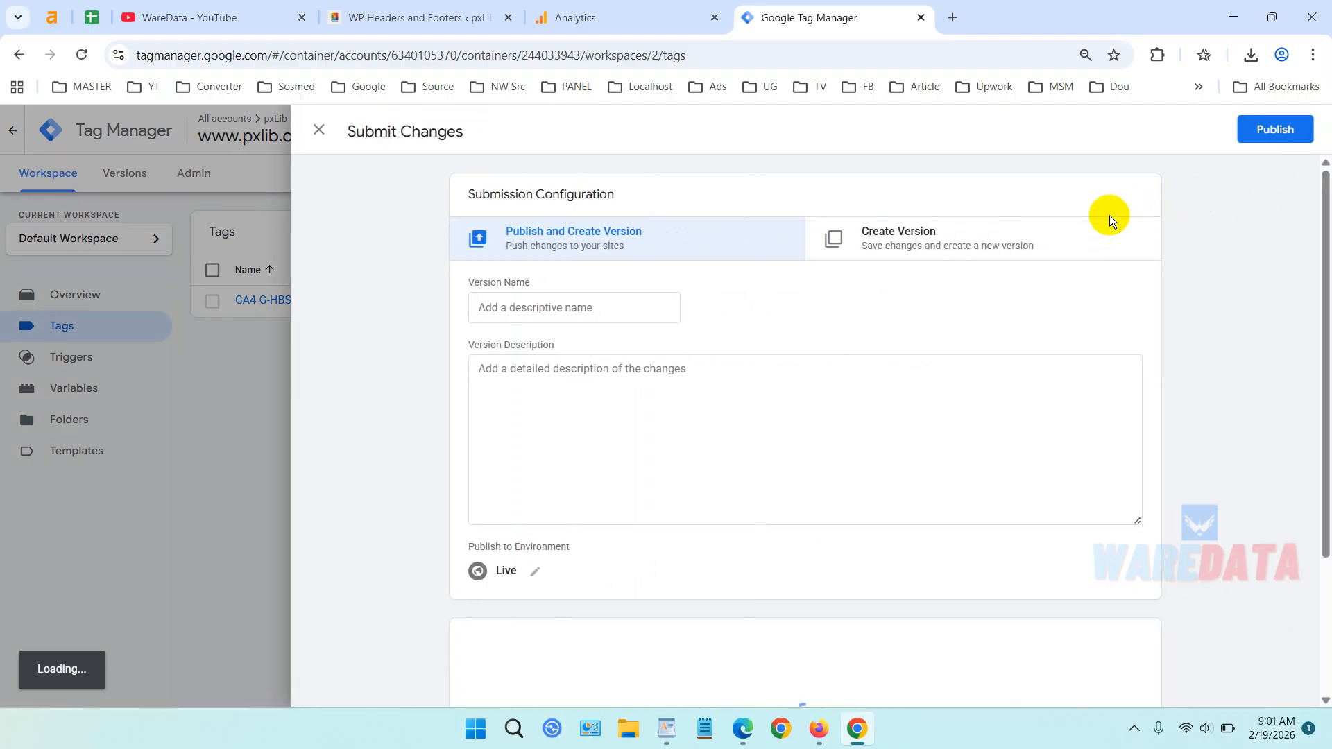
pyautogui.click(600, 308)
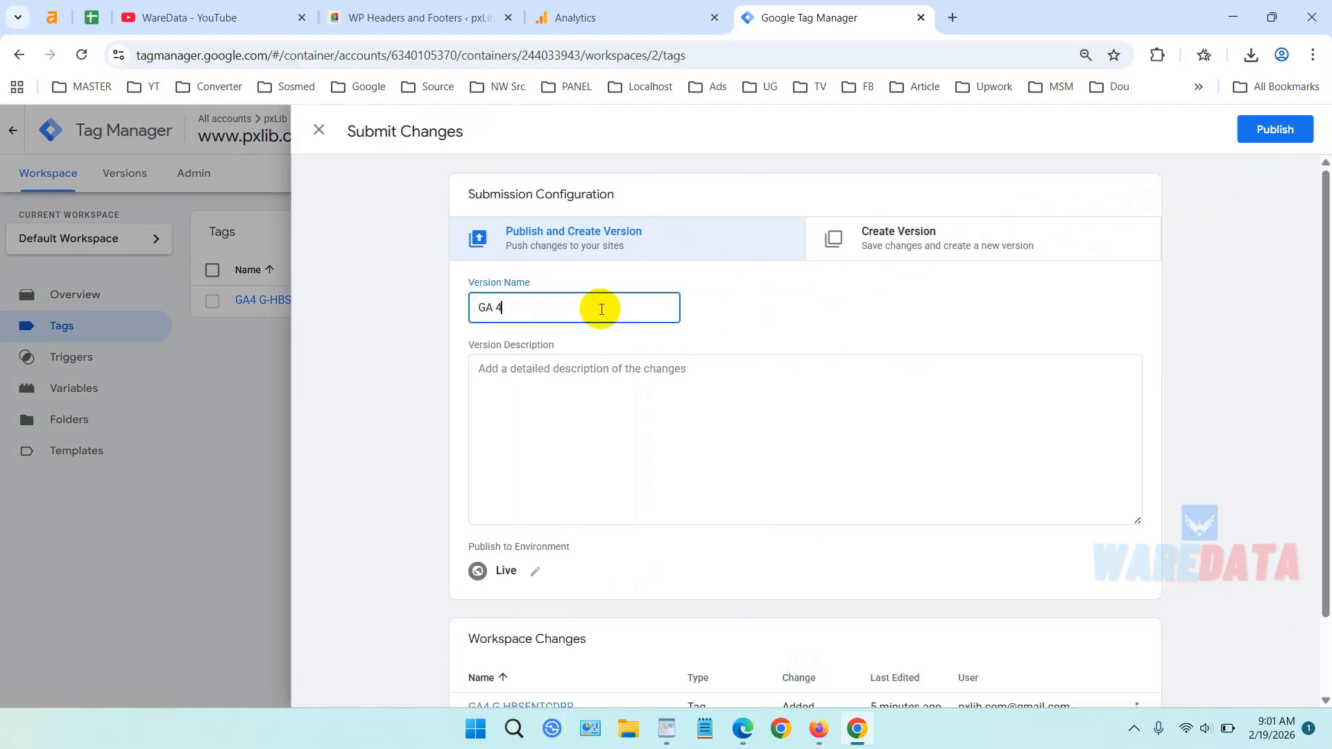
pyautogui.scroll(-2, 880, 319)
pyautogui.scroll(2, 902, 312)
pyautogui.click(1280, 135)
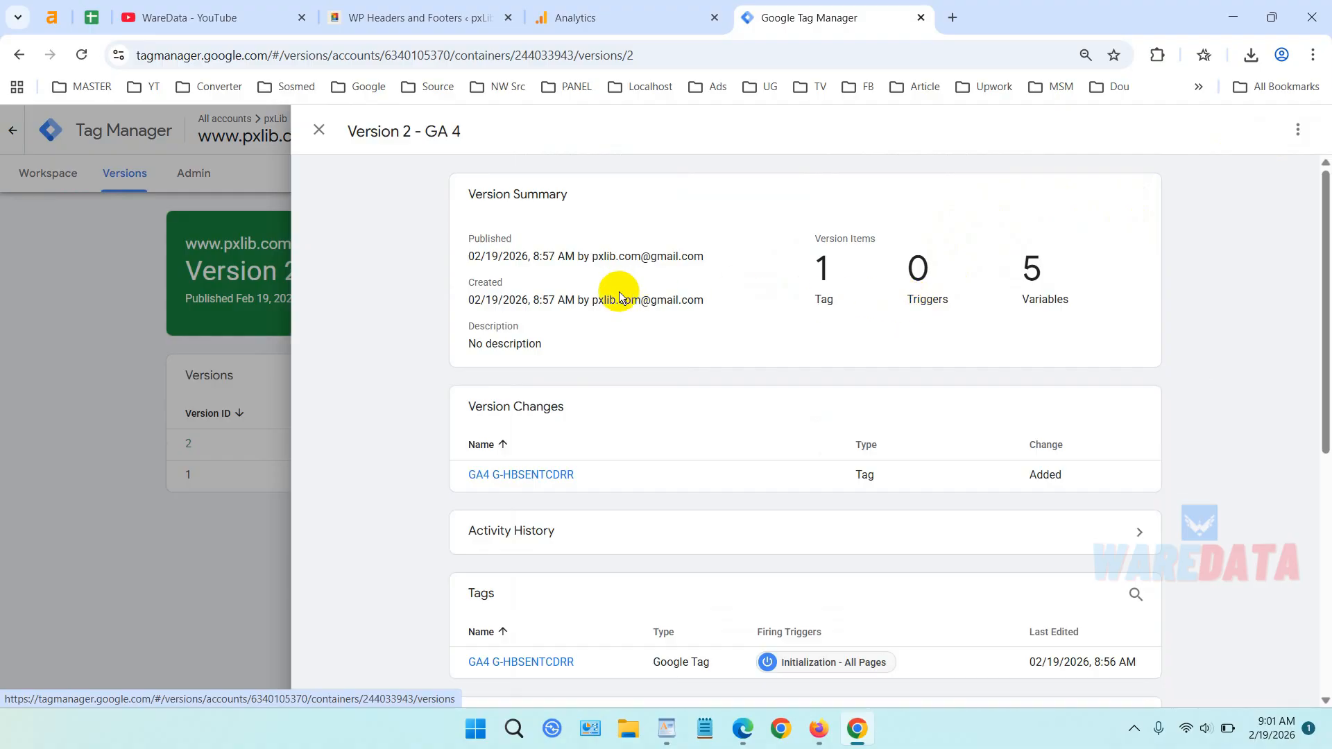
pyautogui.click(244, 282)
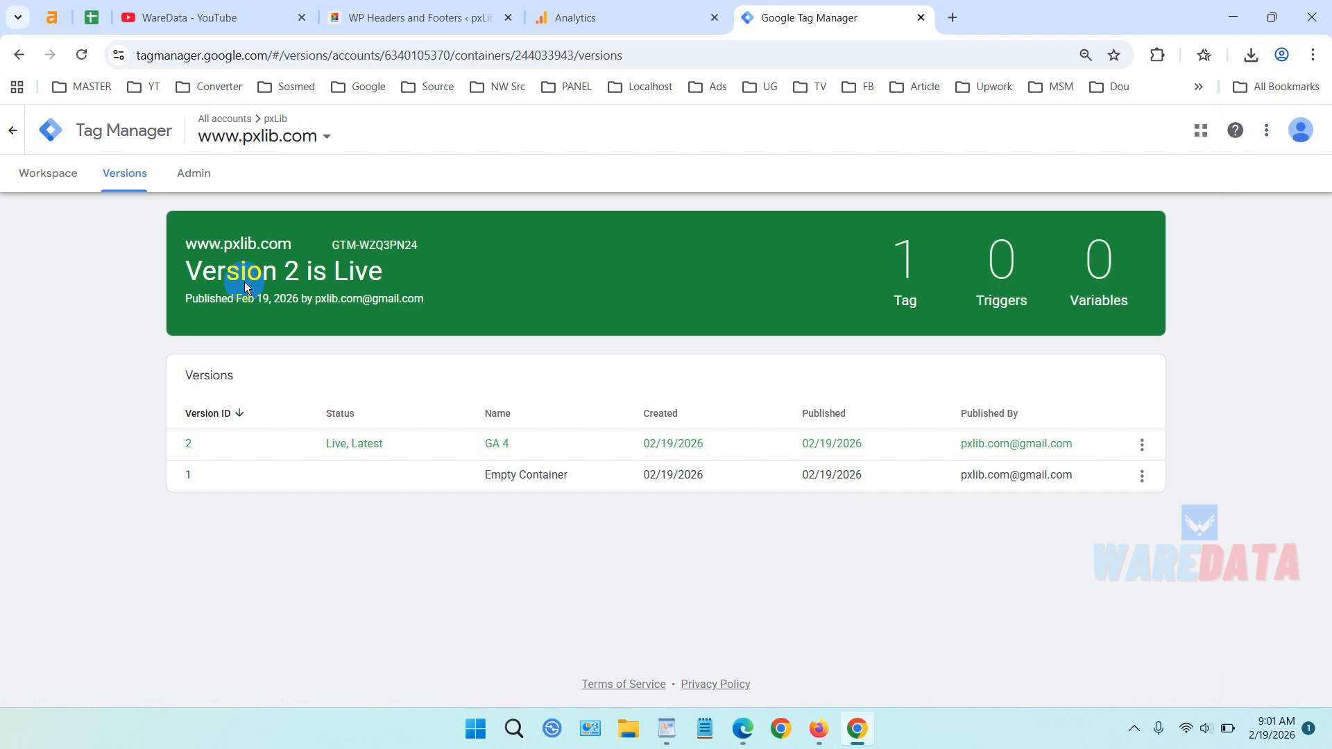
# Close the pxLib.com web stream details and load analytics.google.com.
pyautogui.click(638, 16)
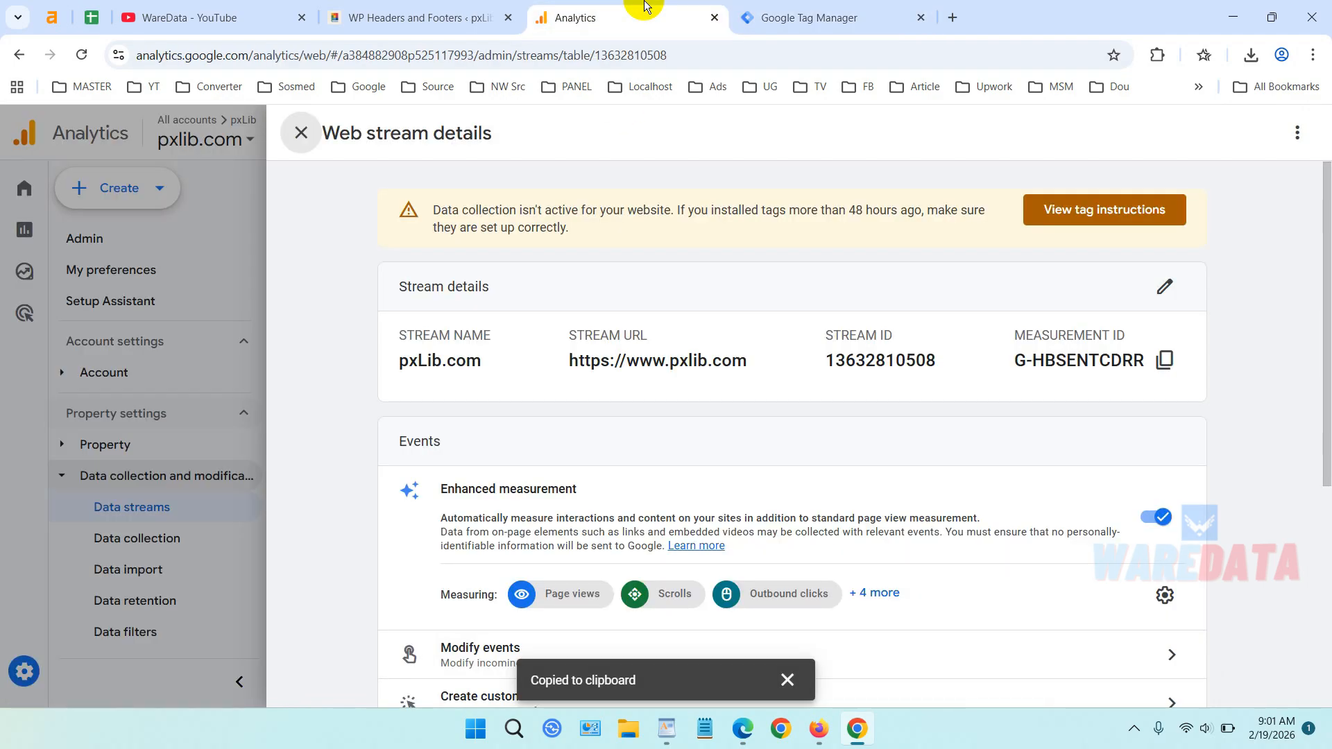
pyautogui.click(300, 133)
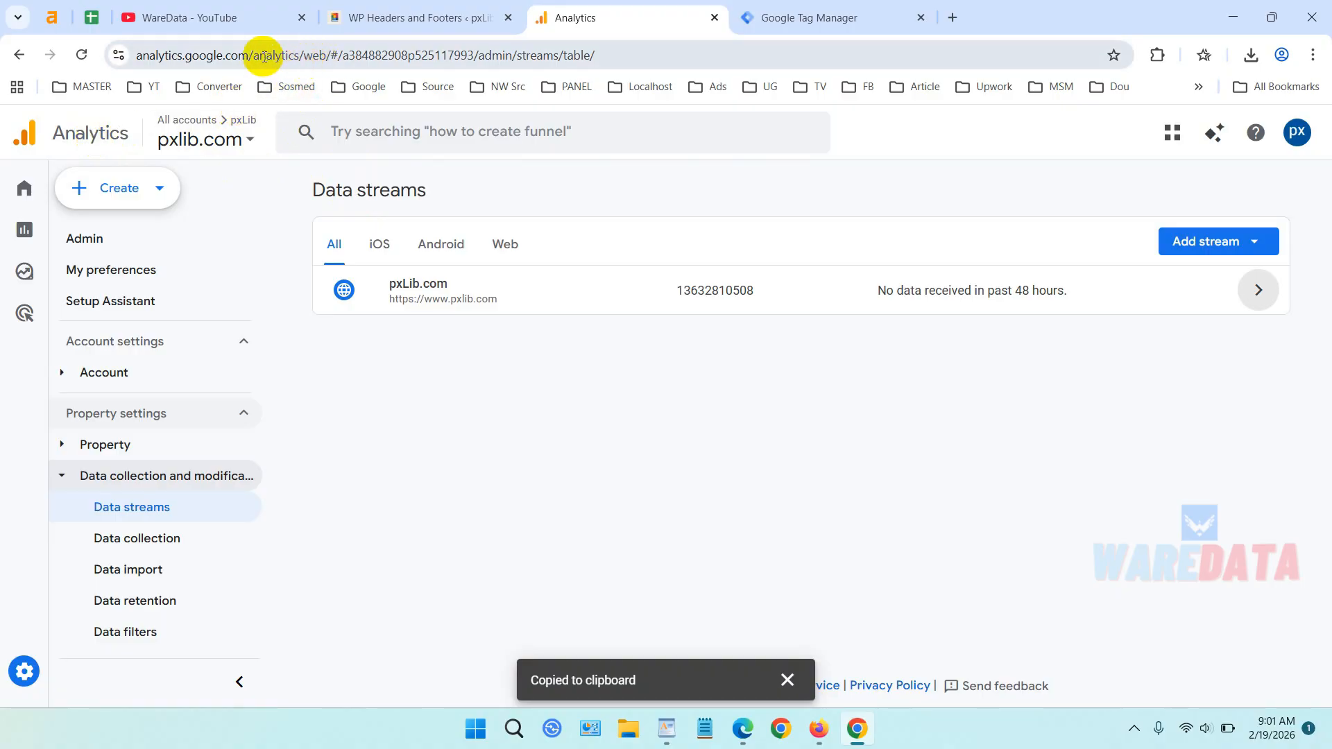
pyautogui.moveTo(263, 53); pyautogui.dragTo(1246, 56)
pyautogui.press('BackSpace')
pyautogui.press('Return')
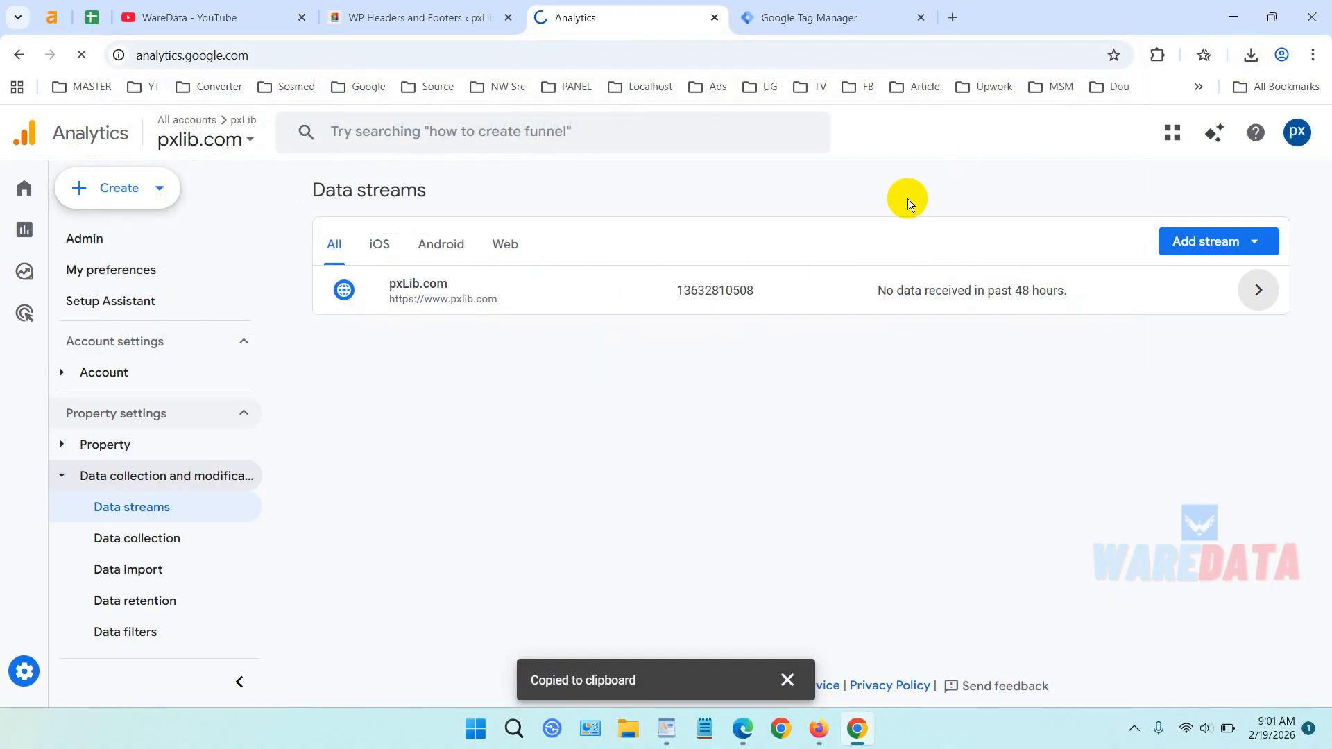